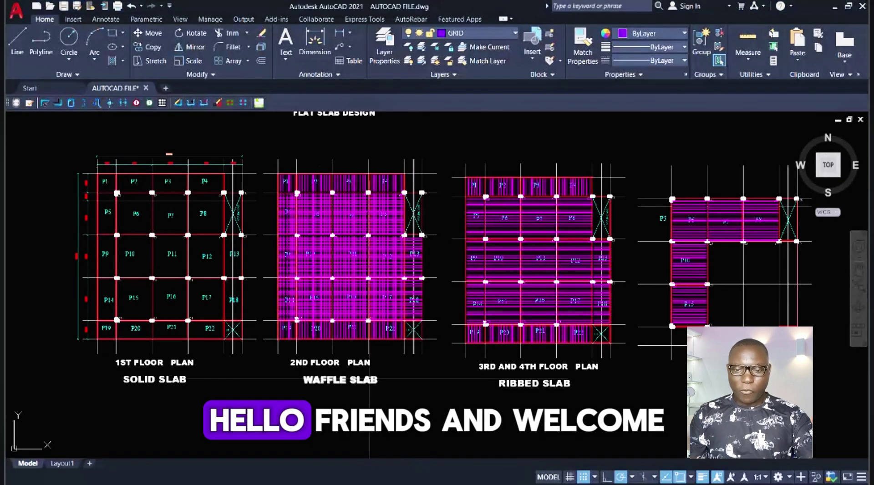
Examine the 1st floor plan with its solid slab and its place among the shopping mall's floor plans.
middle_drag(333, 200, 375, 203)
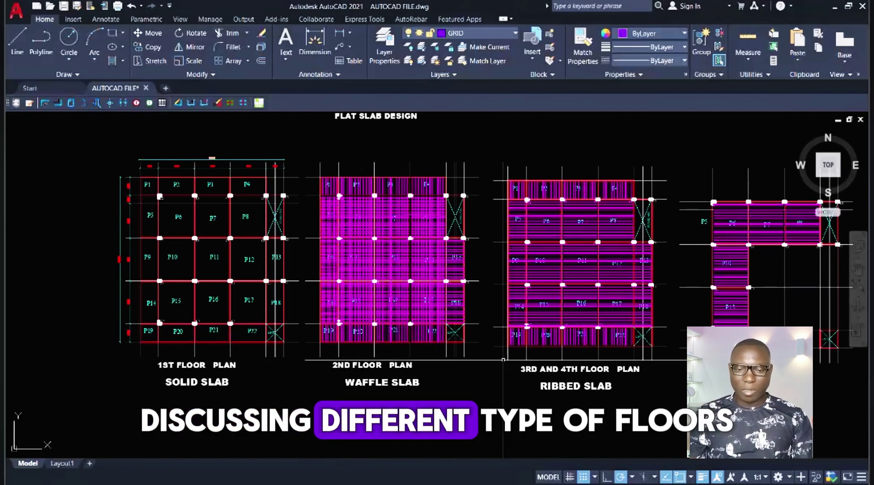
scroll(320, 357, up, 2)
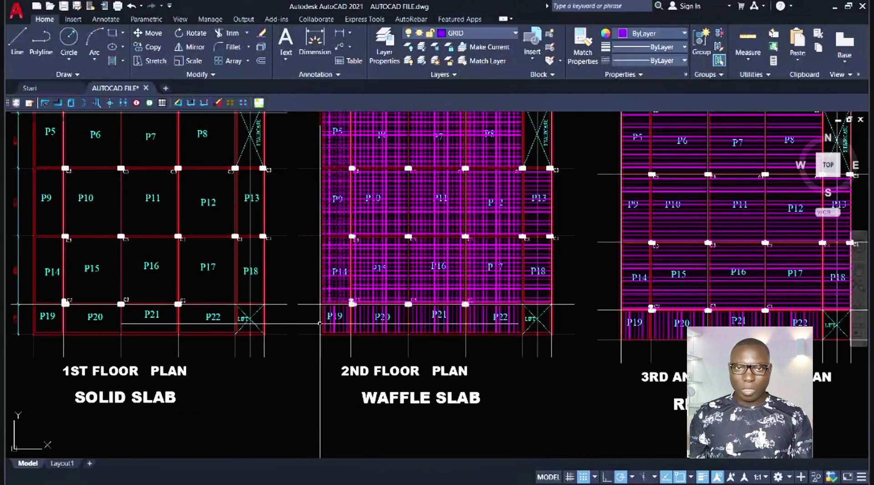
scroll(320, 323, down, 2)
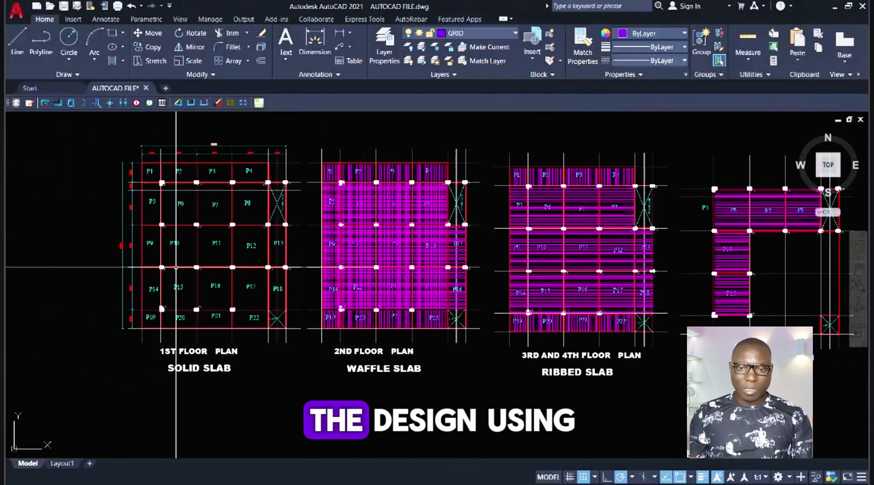
scroll(165, 333, up, 2)
scroll(195, 312, down, 2)
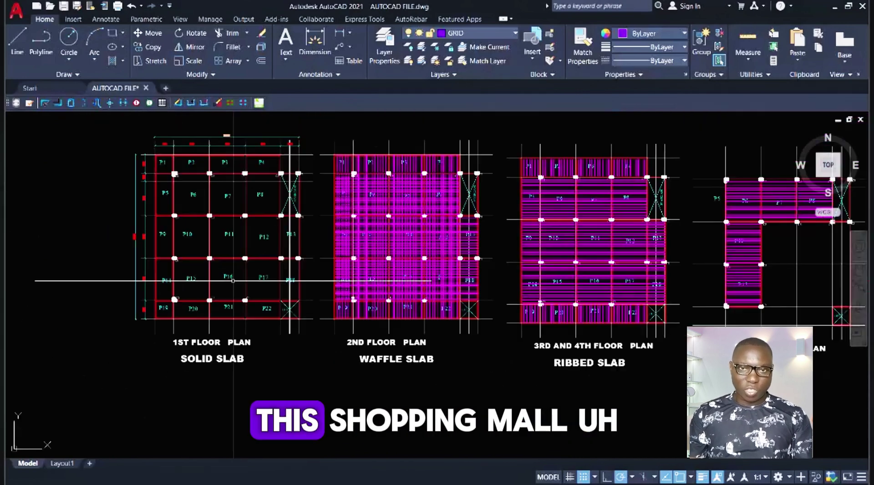
scroll(184, 353, up, 2)
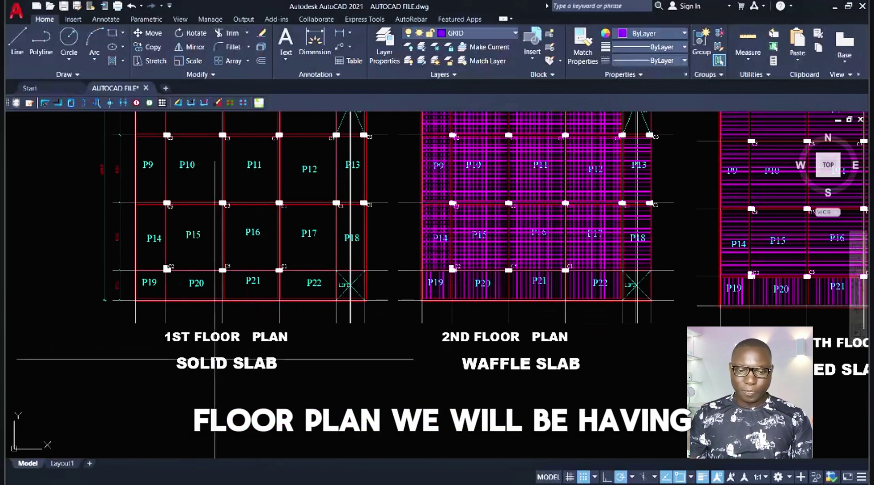
scroll(241, 374, up, 2)
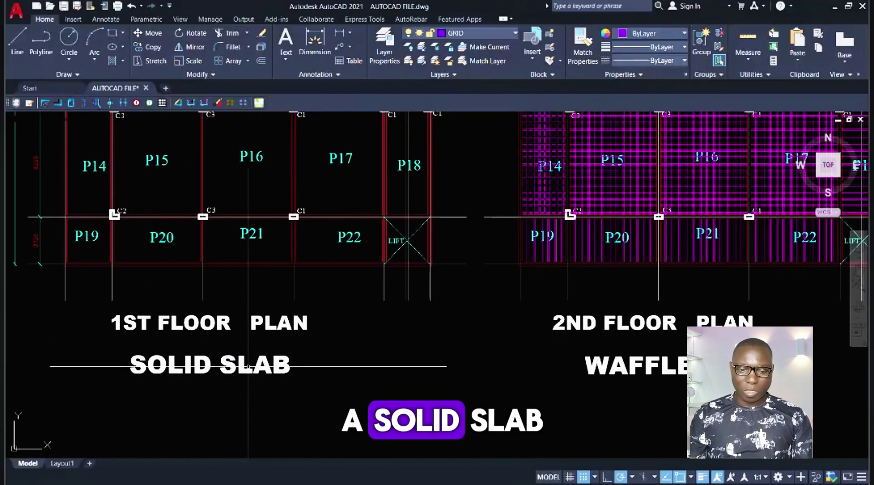
scroll(220, 351, down, 4)
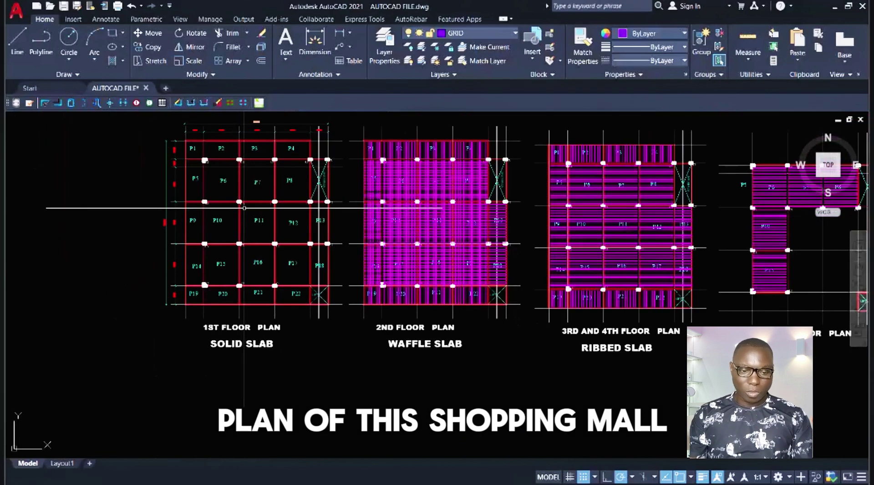
Examine the 2nd floor plan with the waffle slab and the 3rd and 4th floor plan with the ribbed slab.
scroll(437, 329, up, 4)
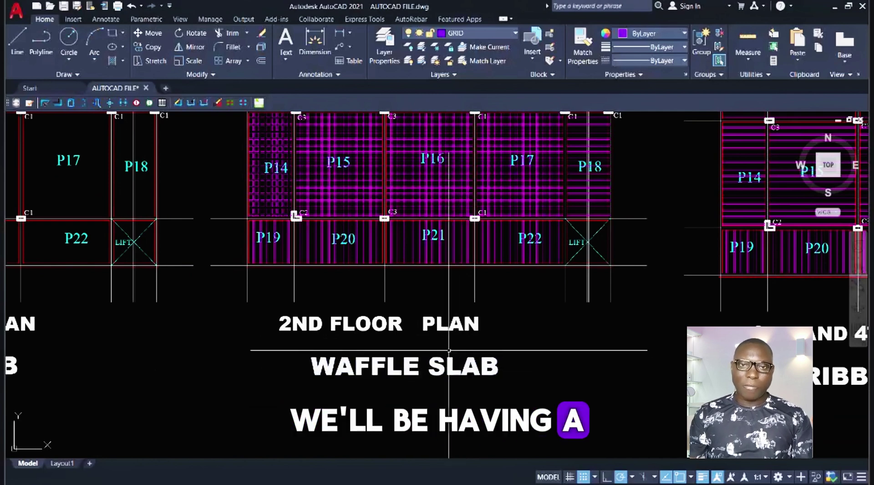
scroll(462, 368, down, 5)
scroll(478, 336, up, 8)
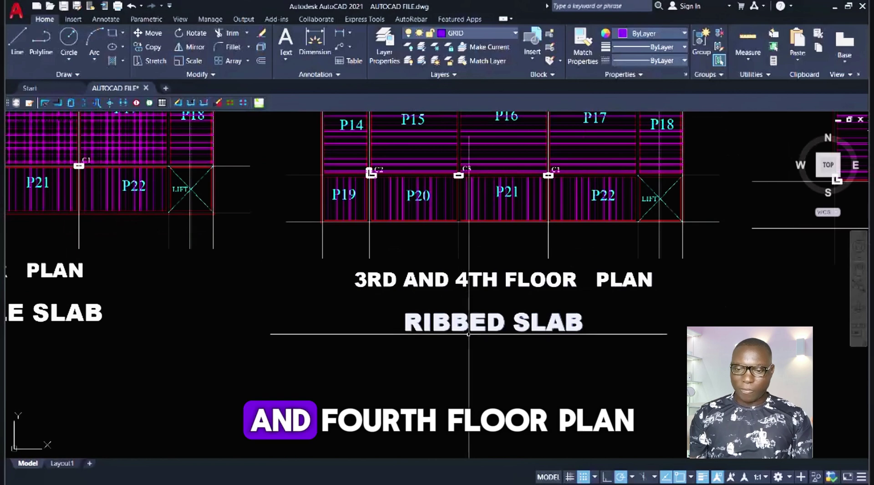
scroll(451, 338, down, 4)
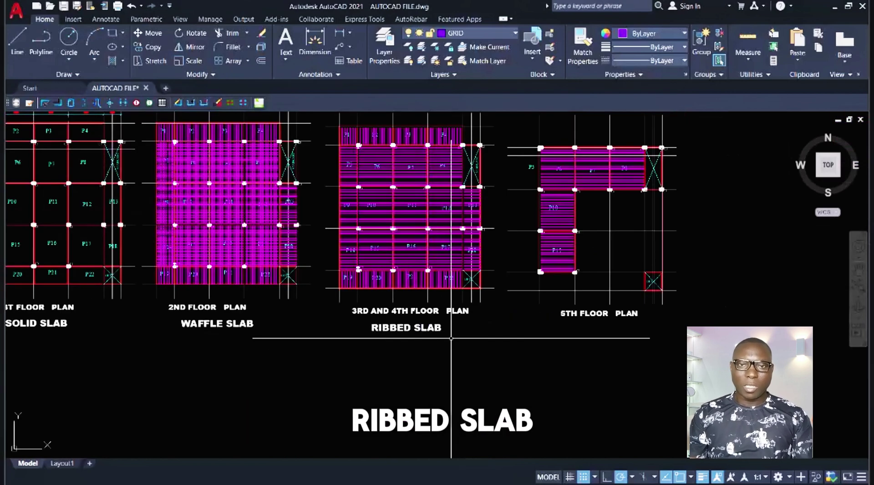
Examine the 5th floor plan and the flat slab design layout above the other floor plans.
scroll(599, 308, up, 3)
scroll(532, 325, down, 3)
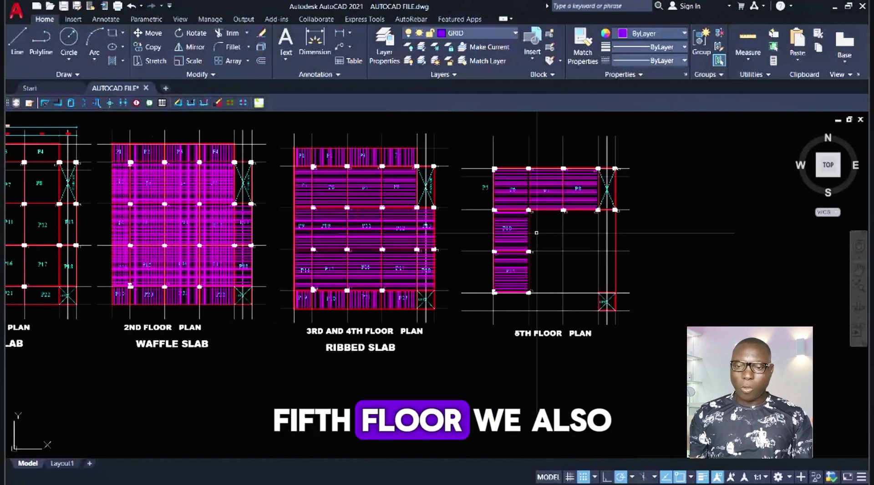
scroll(621, 296, down, 4)
scroll(462, 174, up, 5)
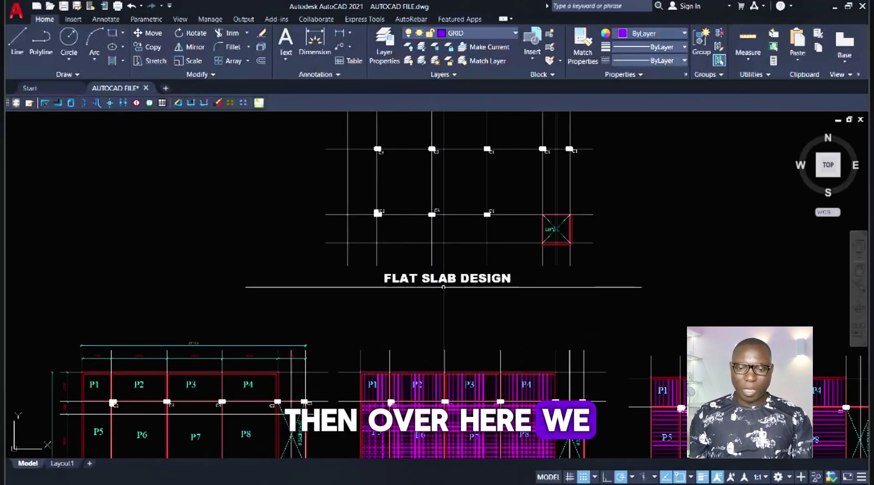
scroll(424, 187, down, 4)
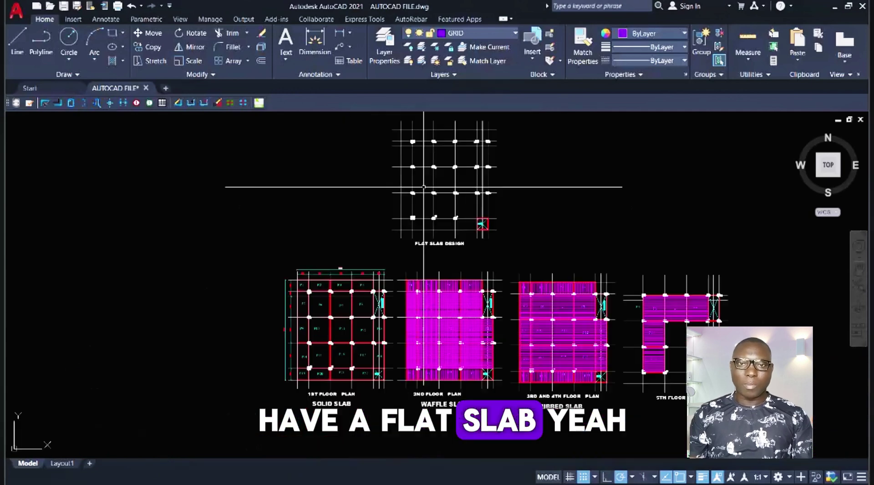
scroll(528, 209, up, 3)
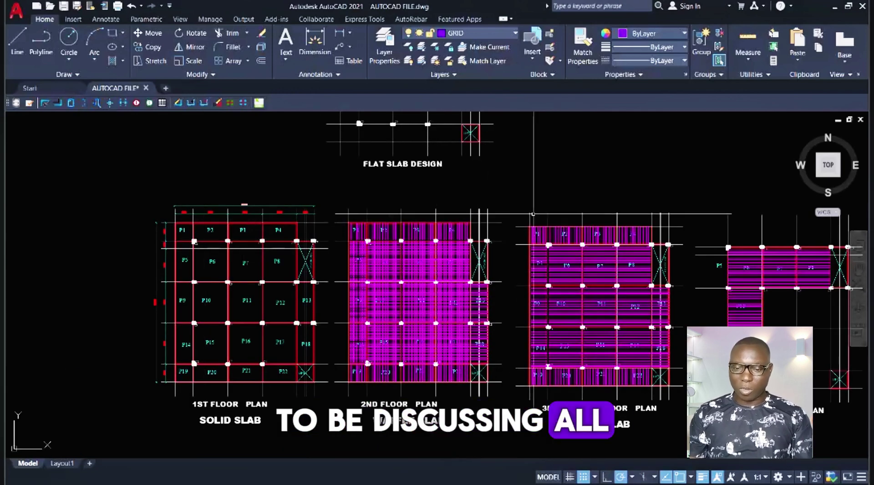
scroll(501, 228, down, 2)
scroll(474, 238, up, 2)
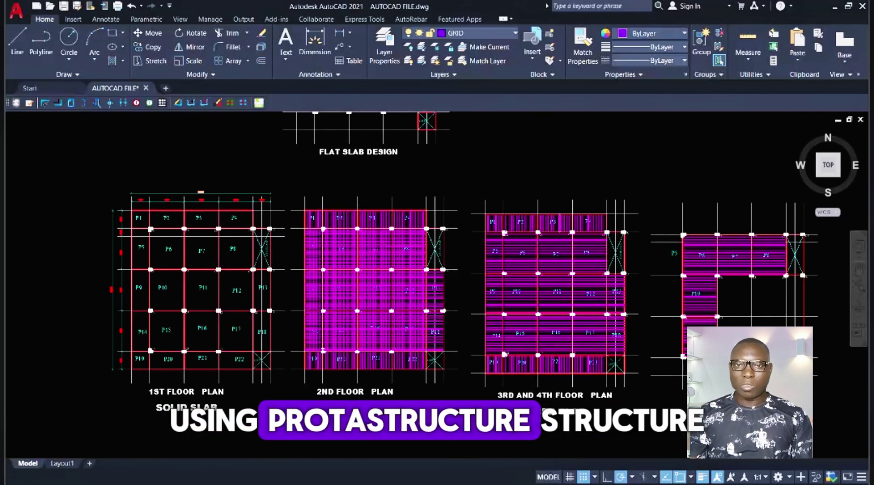
scroll(509, 260, down, 2)
Read the overall width and length dimensions of the 1st floor plan.
scroll(296, 217, up, 5)
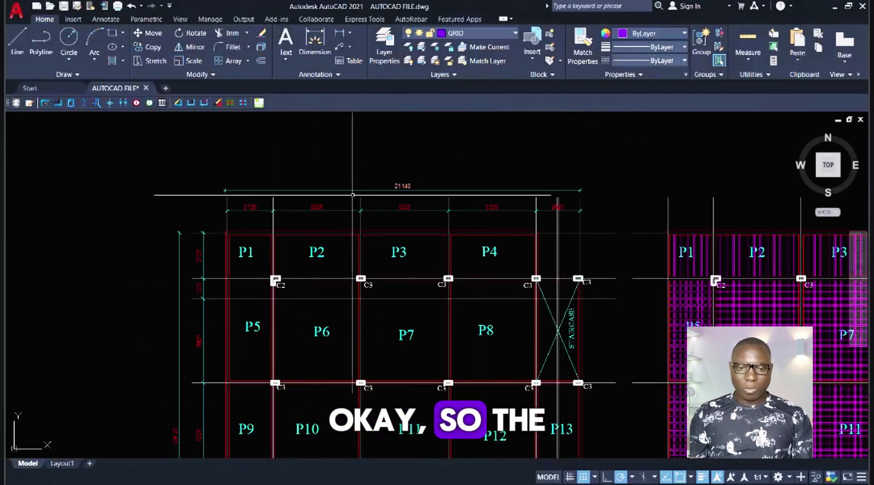
scroll(353, 195, up, 4)
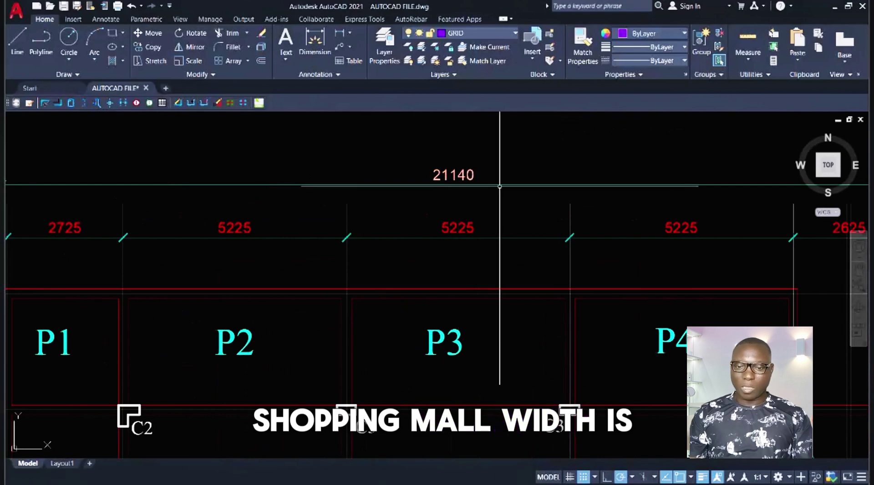
scroll(456, 166, down, 6)
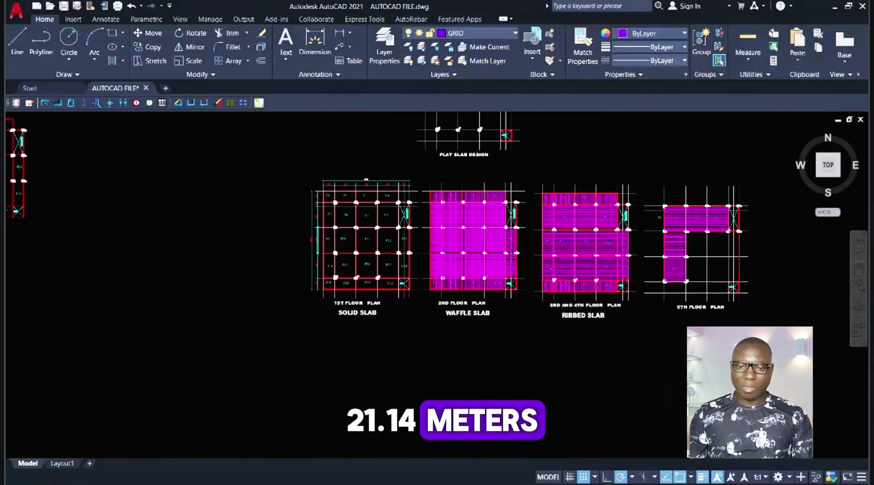
scroll(271, 292, up, 10)
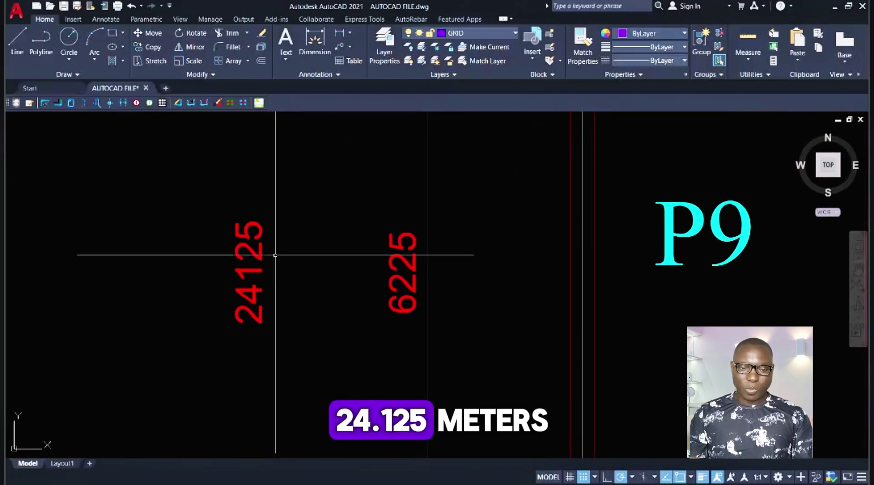
scroll(258, 243, down, 8)
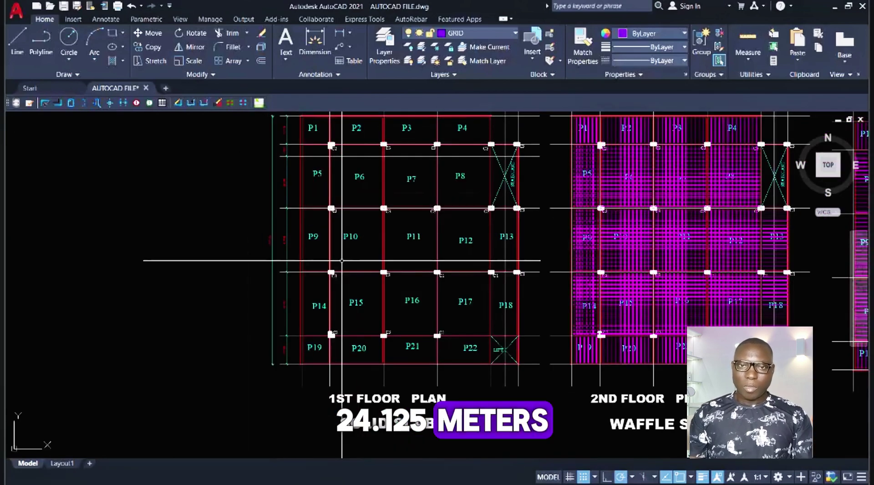
Look through the numbered slab panels P1 to P22 on the 1st floor plan.
scroll(340, 254, up, 6)
scroll(280, 180, down, 5)
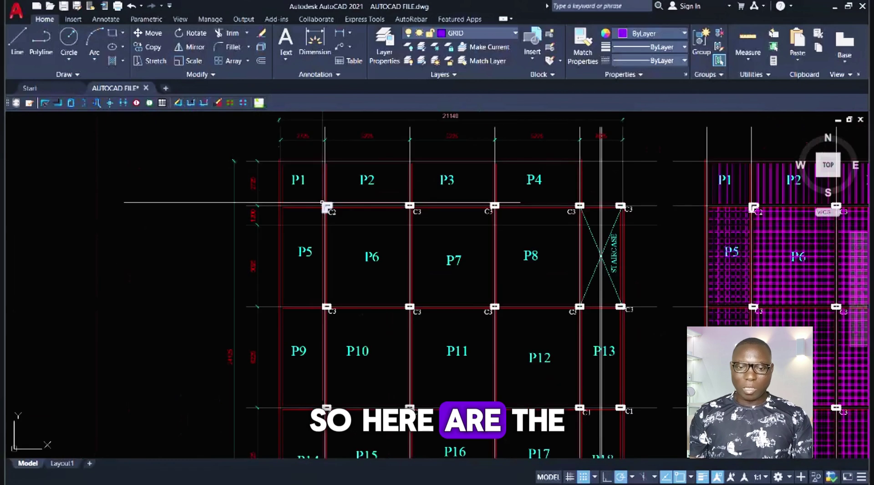
scroll(450, 403, up, 4)
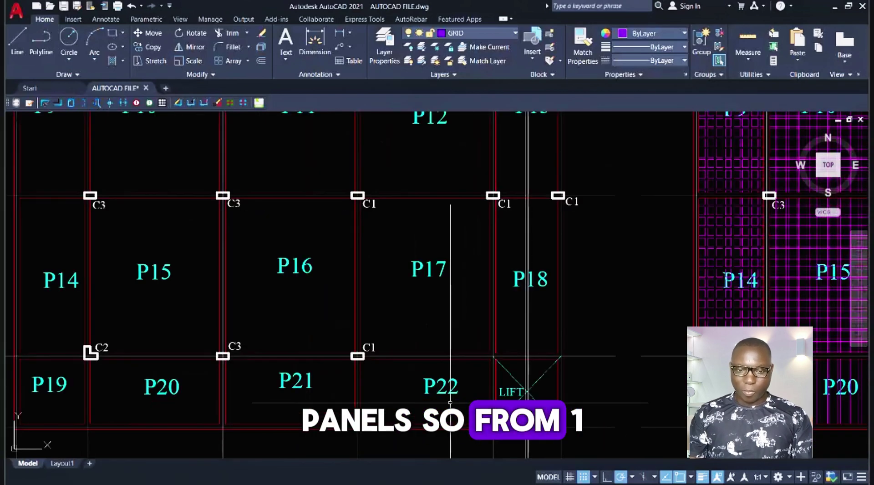
scroll(419, 305, down, 5)
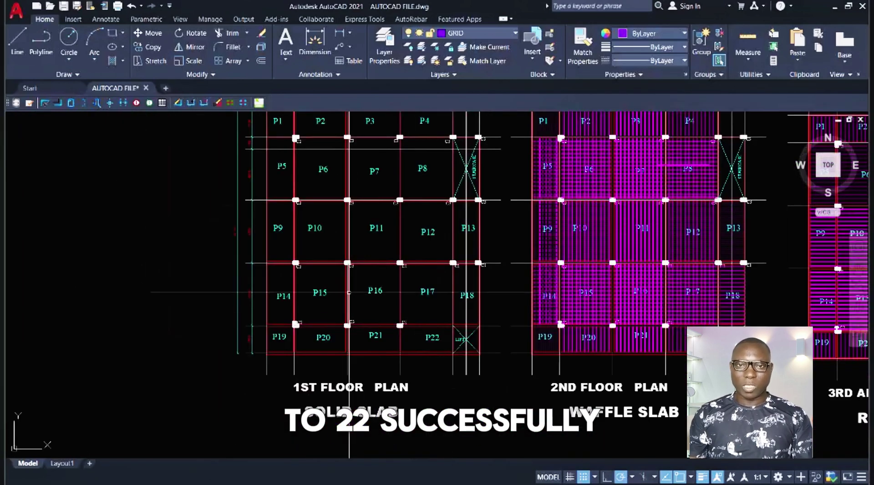
scroll(315, 146, up, 2)
scroll(333, 228, down, 6)
Read the individual bay dimensions along the upper and side edges of the 1st floor plan.
scroll(328, 190, up, 6)
scroll(336, 169, up, 2)
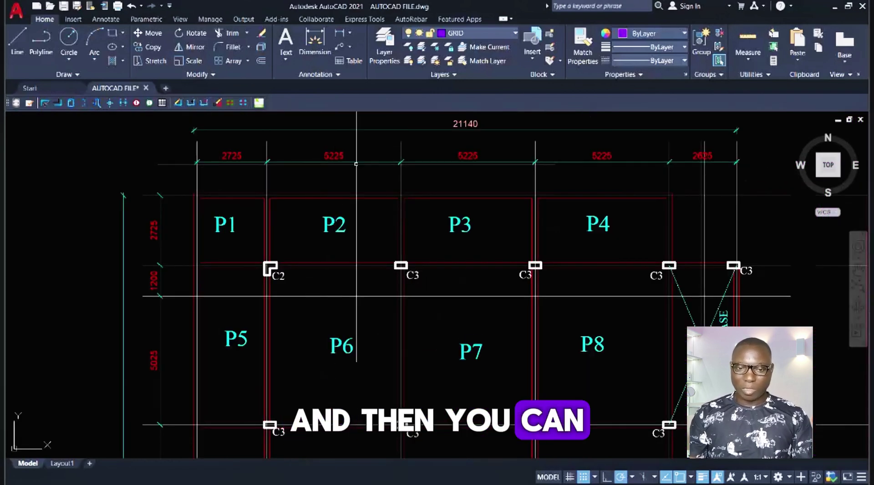
scroll(344, 229, down, 2)
scroll(270, 304, up, 2)
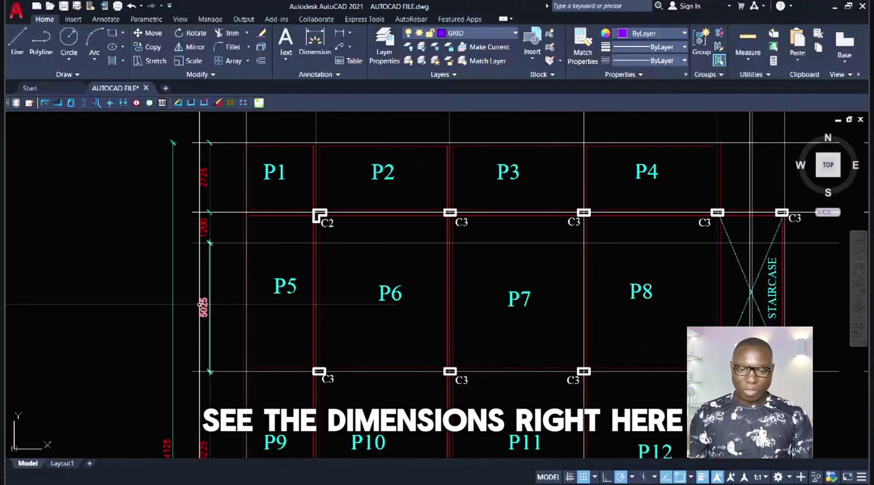
scroll(246, 295, down, 2)
scroll(329, 209, up, 3)
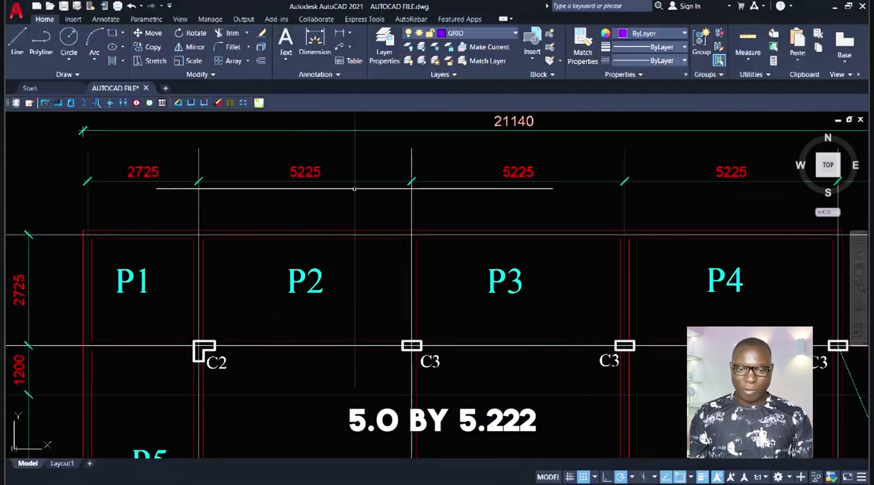
scroll(319, 182, up, 2)
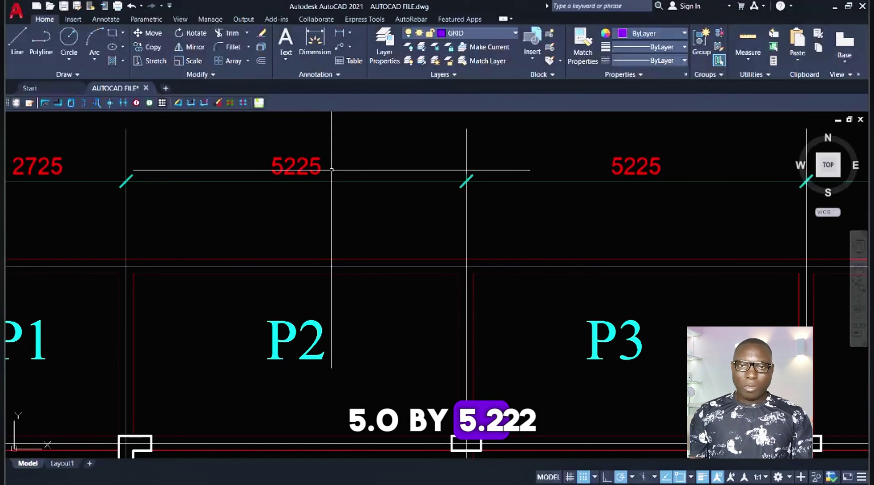
scroll(407, 118, down, 3)
scroll(529, 286, down, 3)
scroll(409, 264, up, 2)
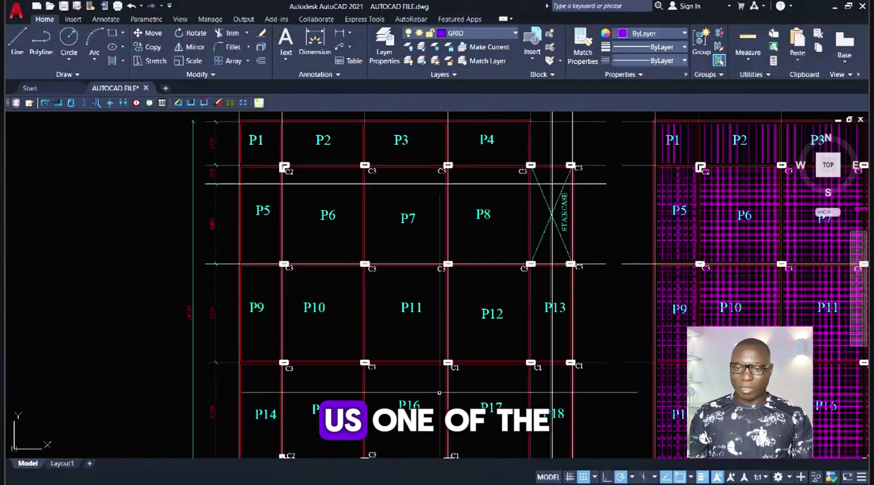
scroll(407, 253, down, 2)
scroll(363, 265, down, 4)
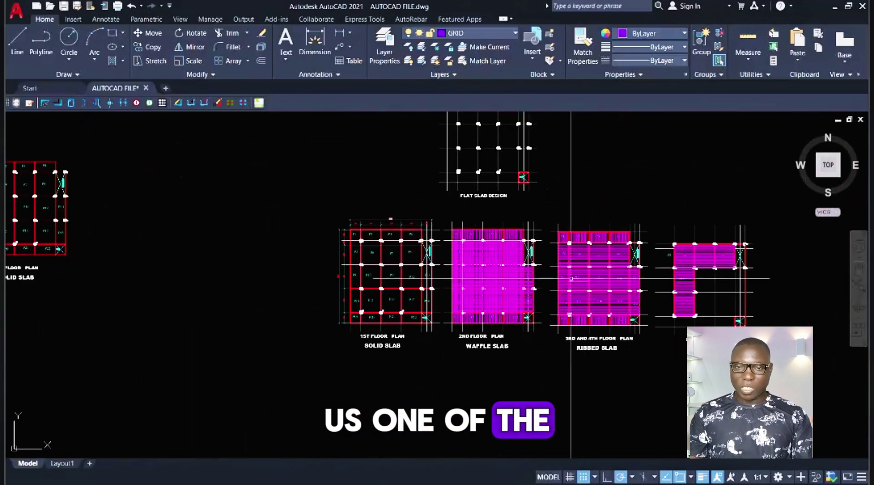
scroll(587, 292, up, 2)
scroll(414, 282, down, 2)
scroll(484, 266, up, 2)
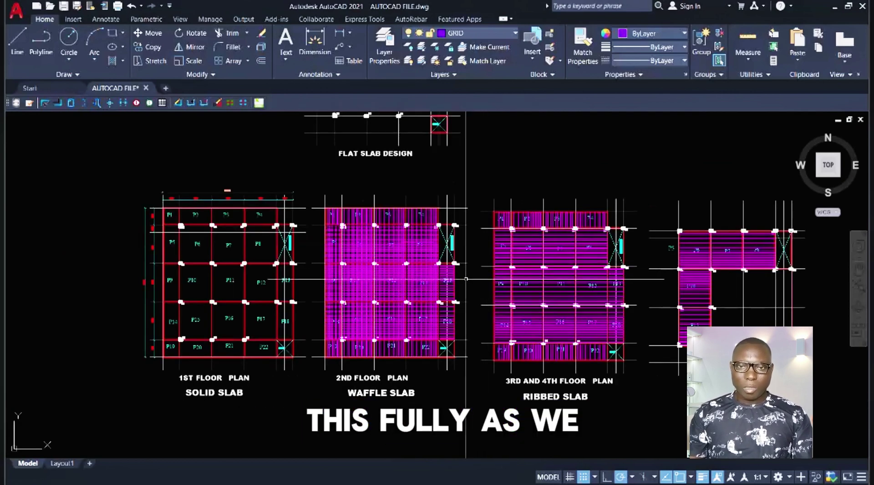
scroll(472, 264, up, 2)
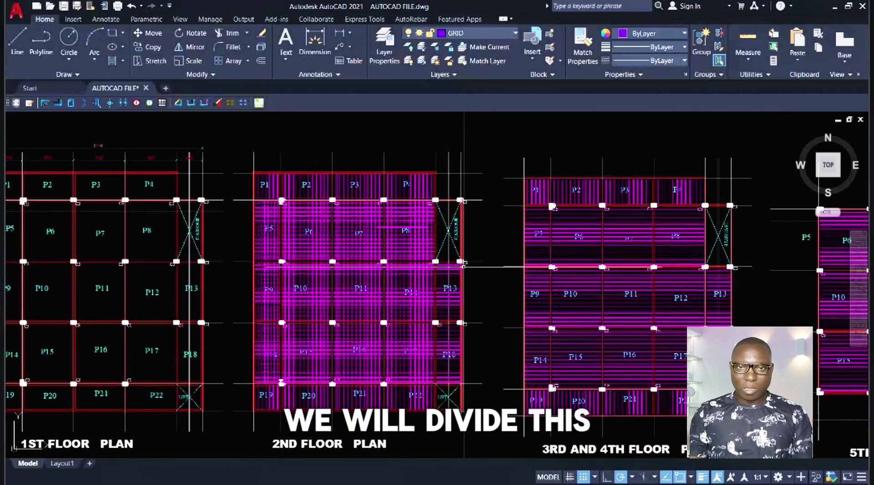
scroll(459, 270, down, 2)
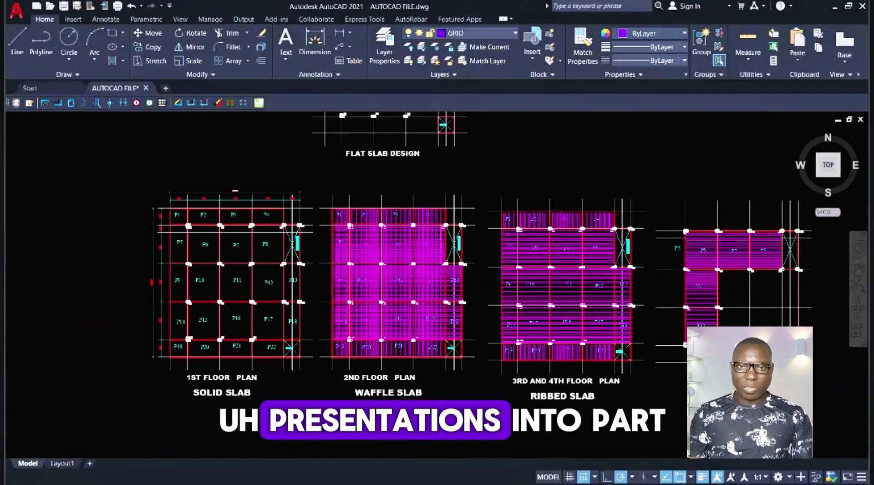
scroll(425, 233, down, 2)
scroll(424, 228, up, 2)
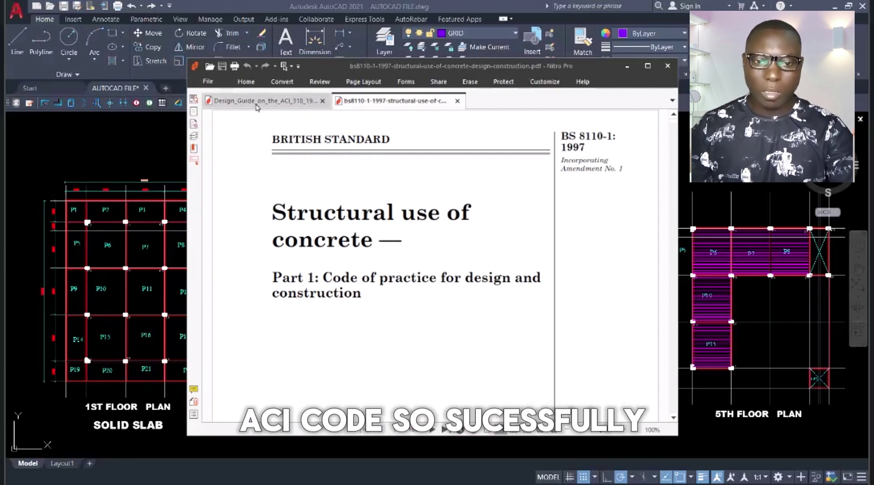
Switch to Nitro Pro and view the ACI 318 design guide, returning to the BS 8110-1:1997 standard.
click(269, 100)
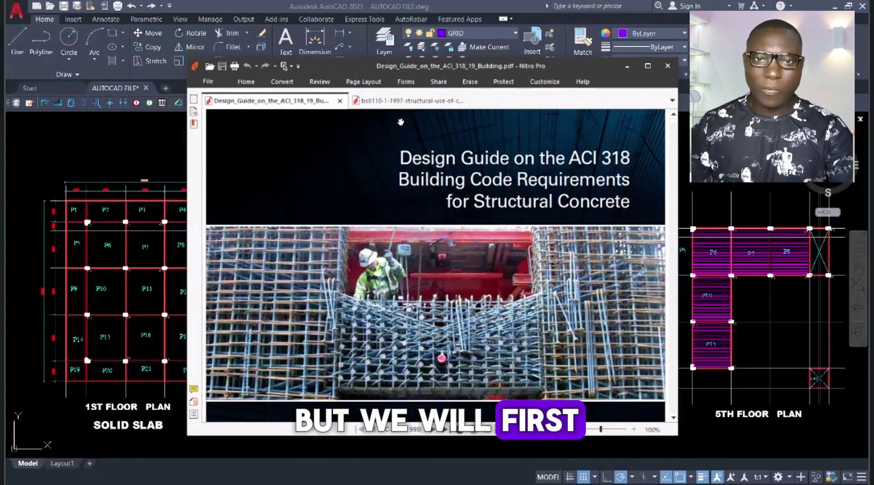
click(401, 101)
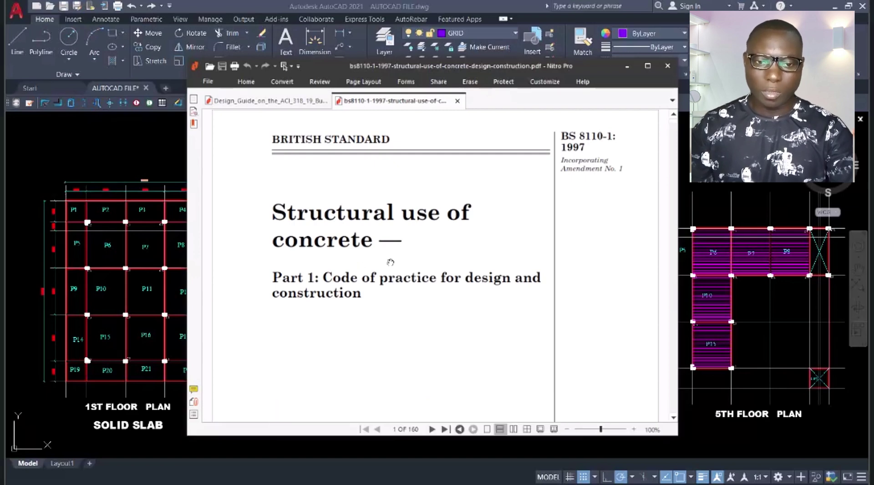
Look through the BS 8110-1:1997 contents pages, from the general section to the concrete materials, specification and construction section.
scroll(420, 317, down, 5)
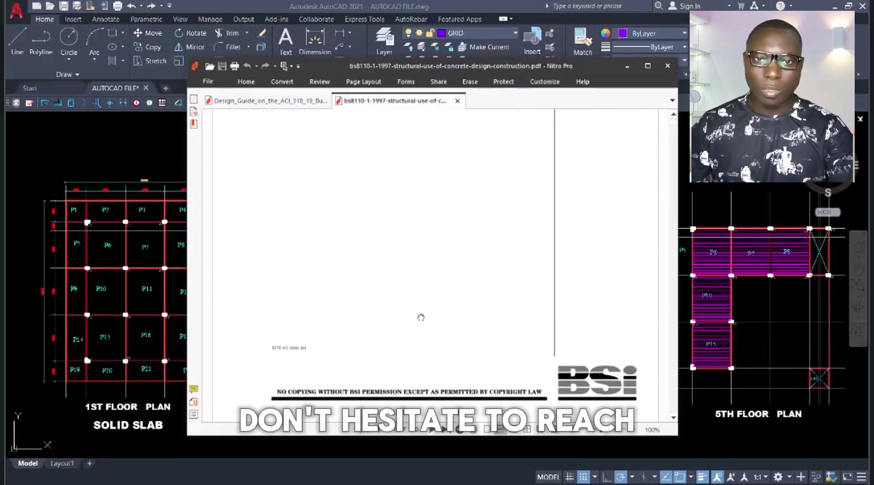
scroll(420, 317, down, 10)
scroll(441, 308, down, 10)
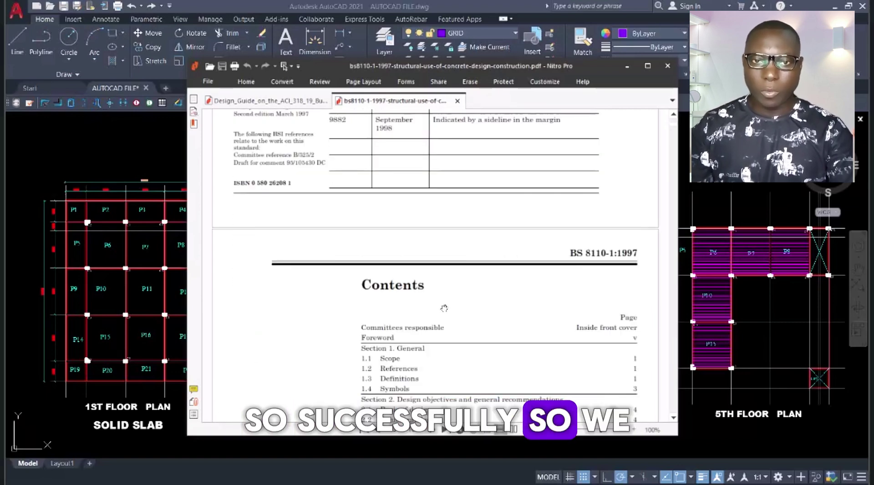
scroll(444, 309, down, 8)
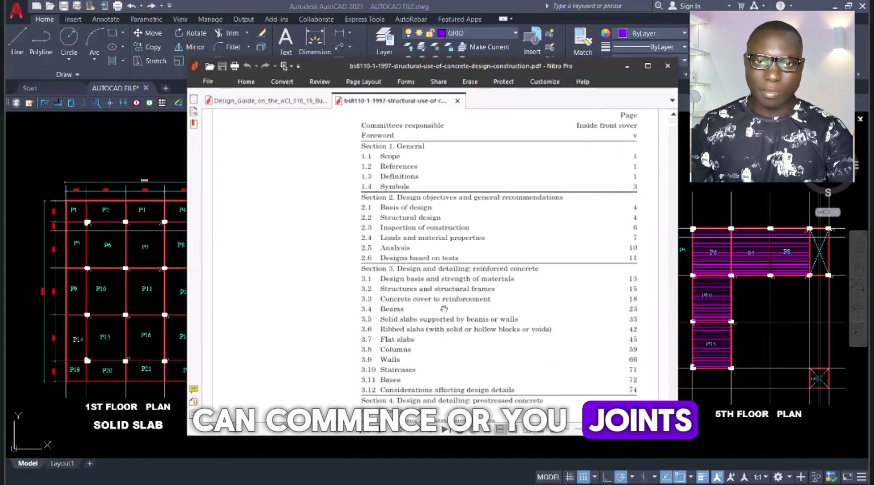
scroll(443, 308, down, 10)
scroll(461, 315, down, 10)
scroll(469, 318, up, 10)
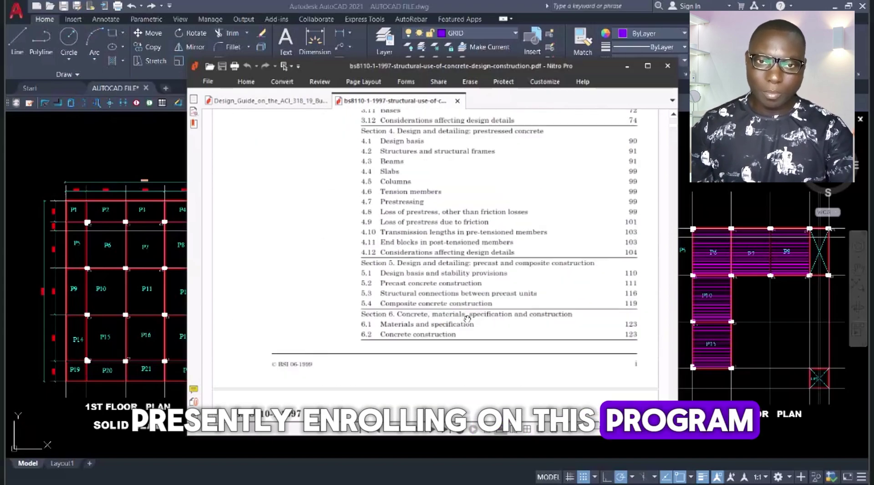
scroll(468, 318, up, 10)
scroll(450, 312, up, 6)
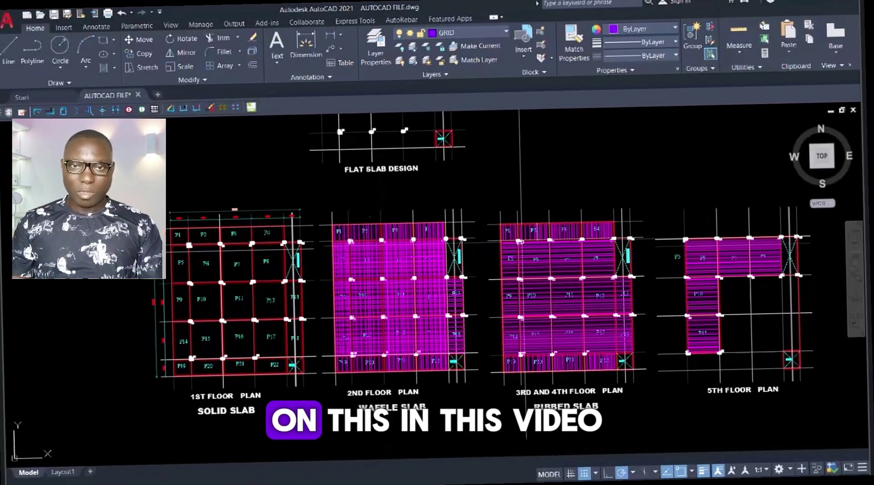
Switch to AutoCAD and examine the grid lines on the solid, waffle, ribbed and flat slab floor plans.
scroll(507, 273, down, 3)
scroll(507, 272, up, 4)
scroll(506, 272, down, 4)
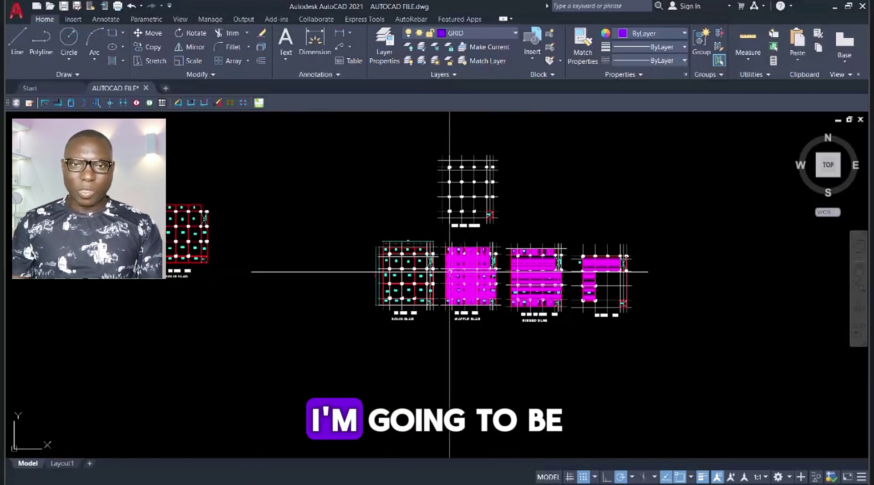
scroll(473, 266, up, 5)
scroll(701, 200, up, 3)
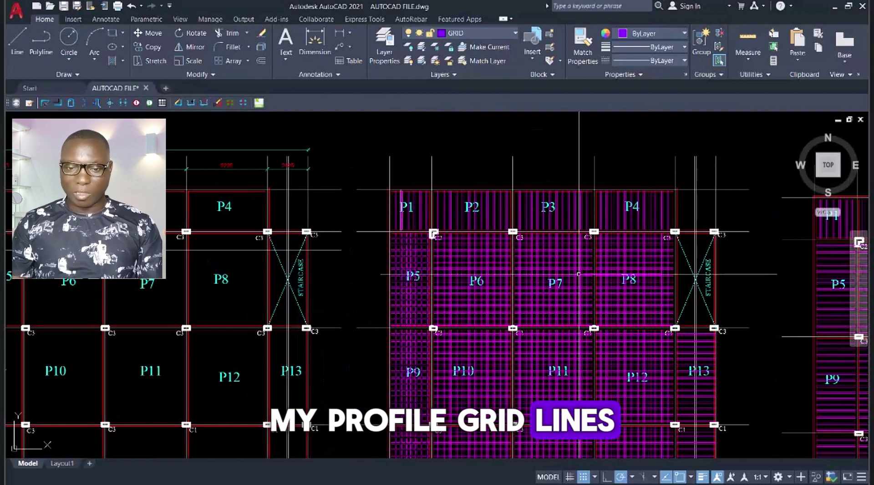
scroll(579, 274, down, 6)
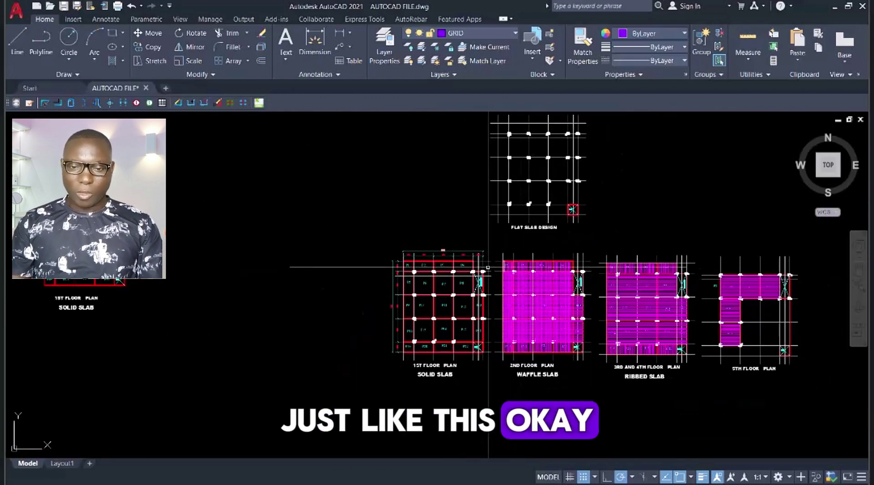
scroll(487, 268, up, 3)
scroll(464, 349, up, 3)
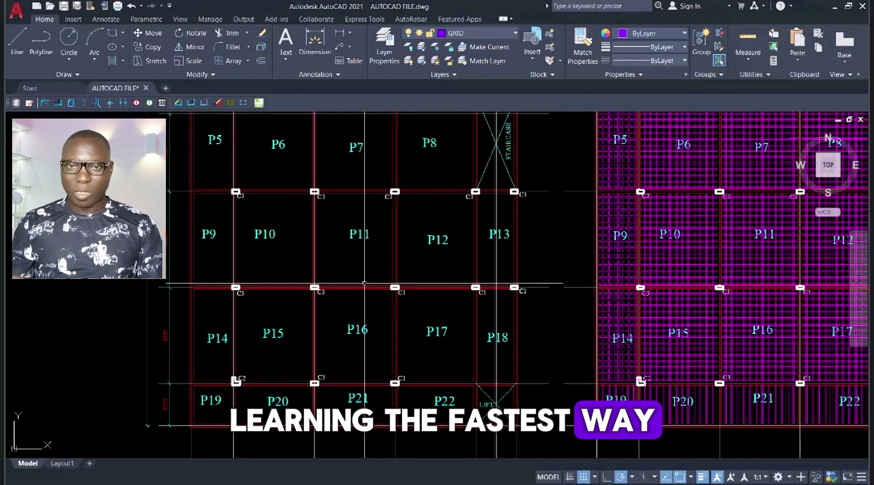
scroll(449, 253, down, 1)
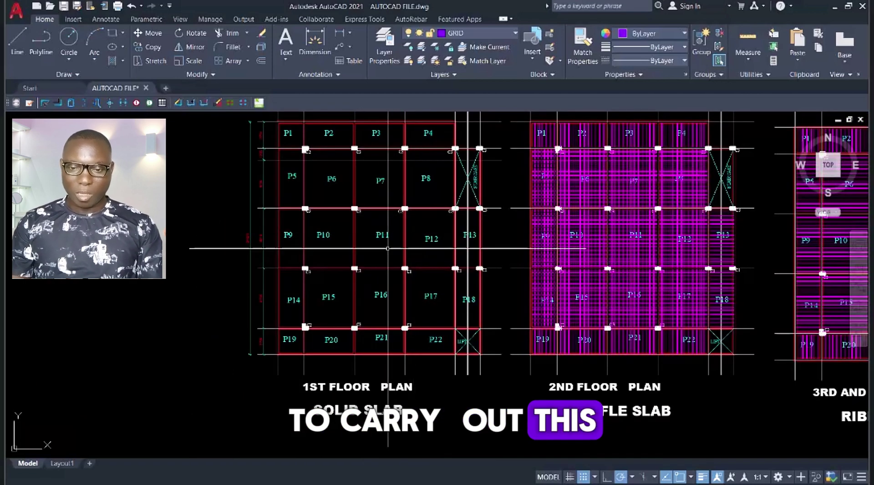
scroll(455, 328, down, 4)
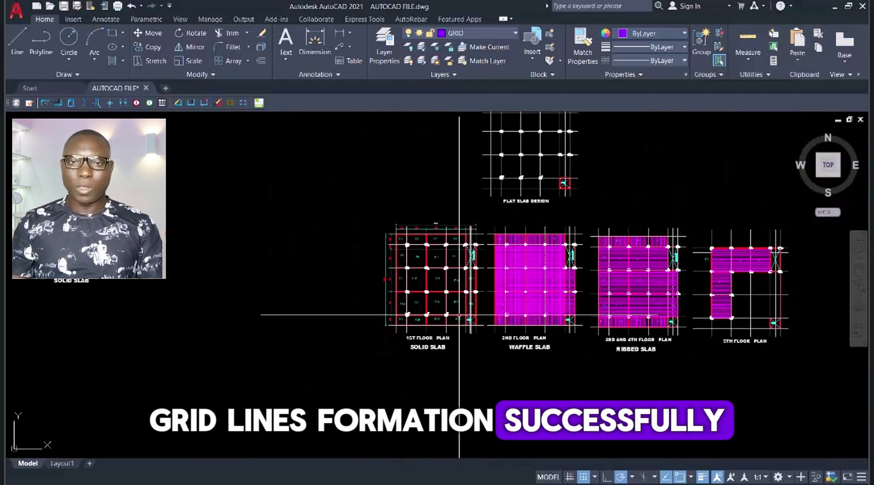
scroll(462, 269, down, 2)
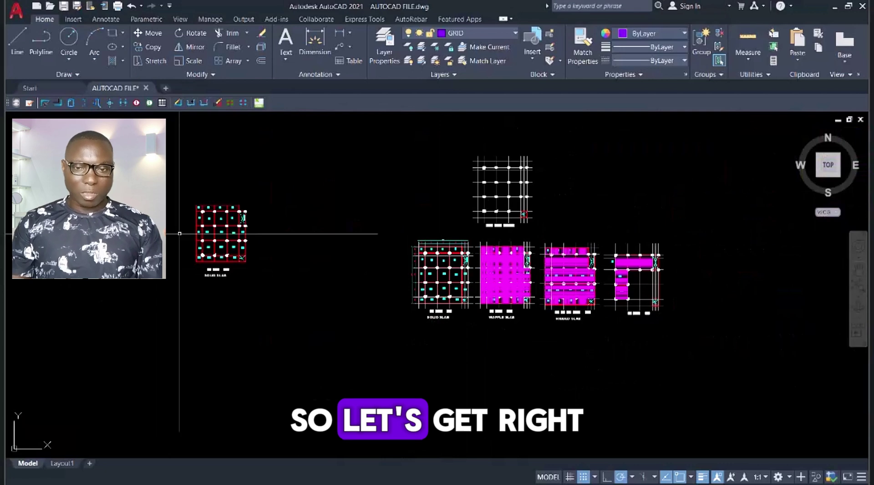
Examine the separate 1st floor solid slab plan drawn without grid lines, including its panels, columns, staircase and lift.
scroll(180, 233, up, 4)
scroll(273, 302, down, 1)
scroll(255, 220, up, 2)
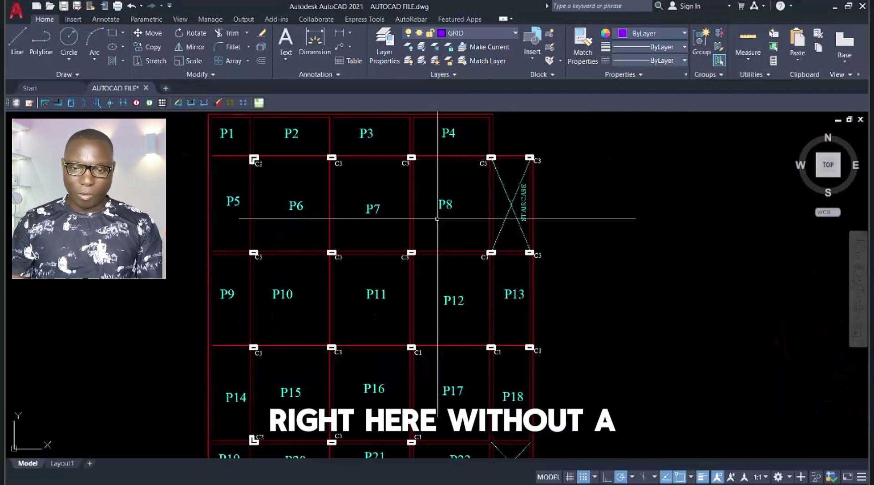
scroll(446, 223, down, 2)
scroll(396, 319, up, 2)
scroll(401, 240, down, 2)
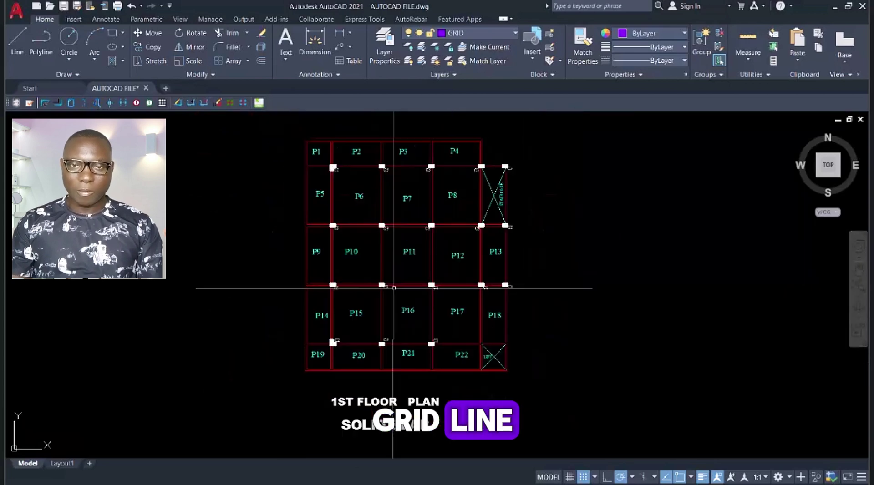
scroll(408, 218, up, 2)
scroll(403, 205, down, 3)
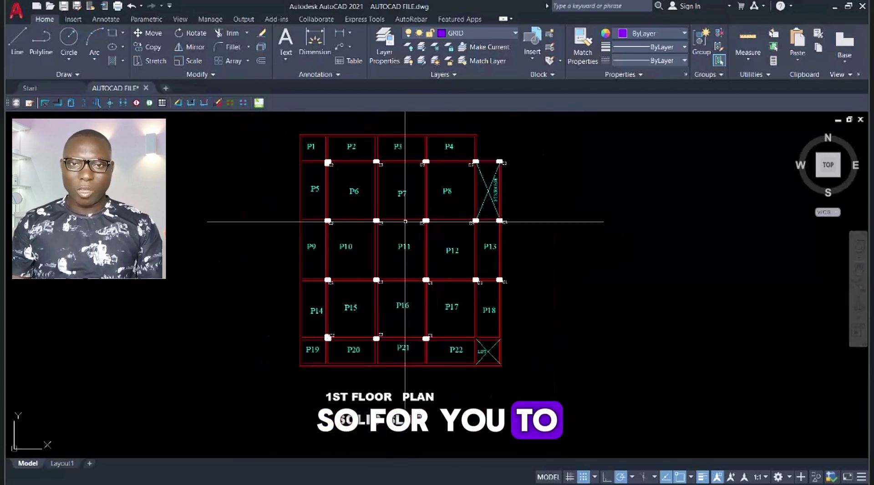
scroll(412, 265, up, 1)
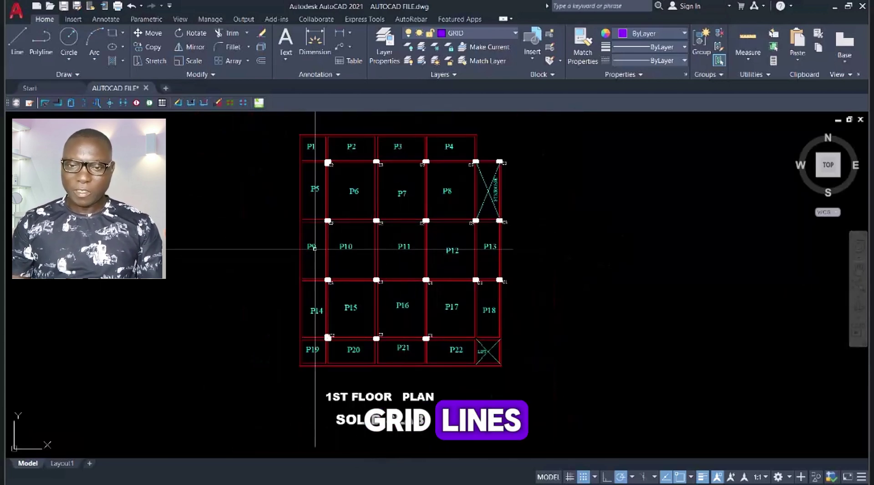
Check the list of drawing layers and examine the column and wall outlines around panels P6 to P8 of the 1st floor plan.
click(513, 34)
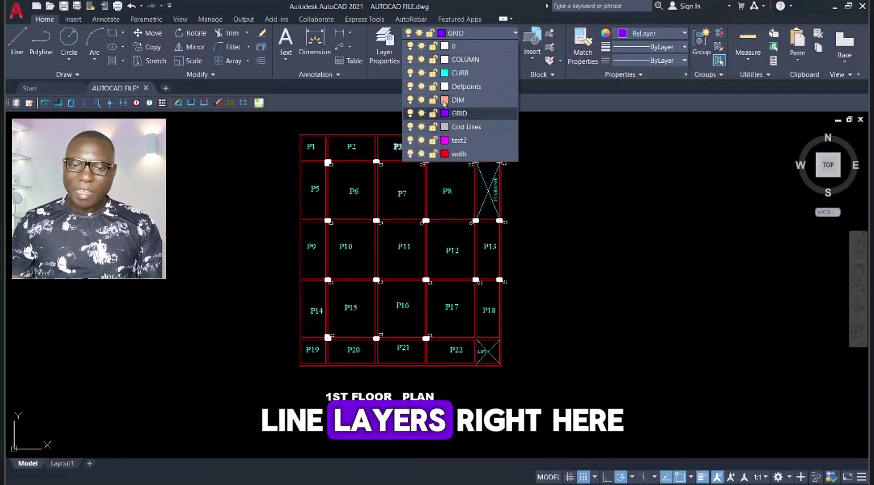
scroll(357, 181, up, 6)
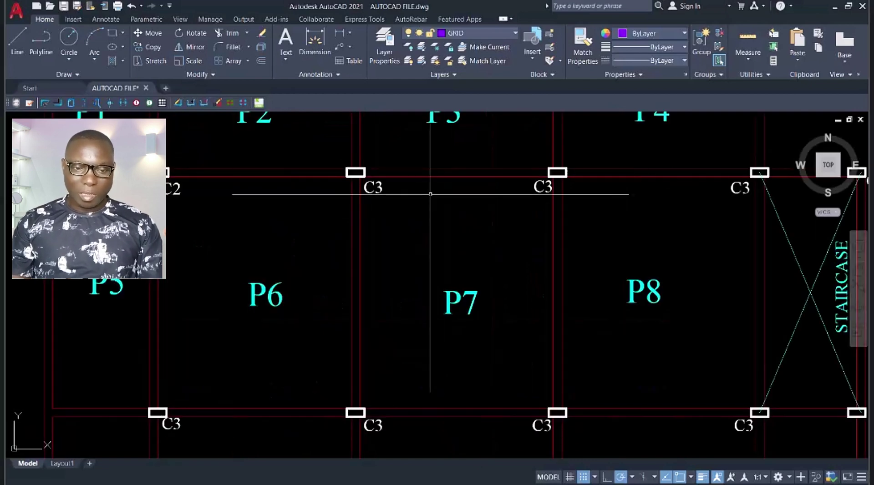
scroll(474, 175, down, 2)
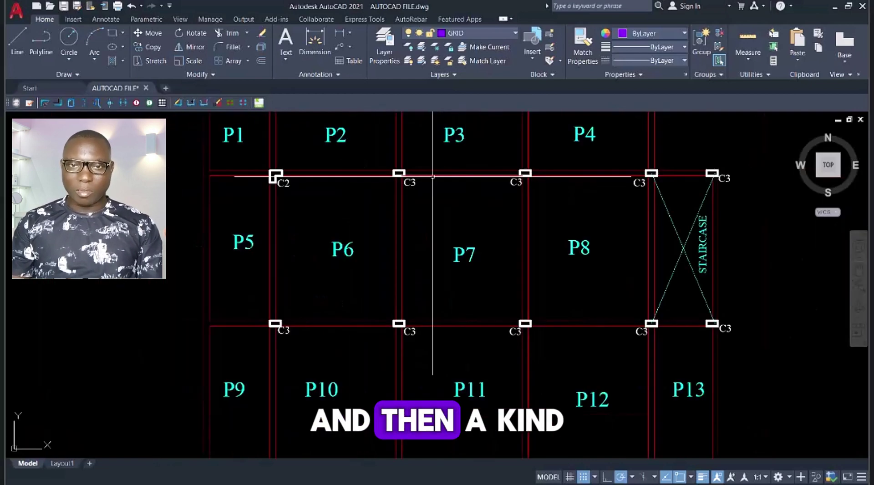
scroll(660, 173, up, 2)
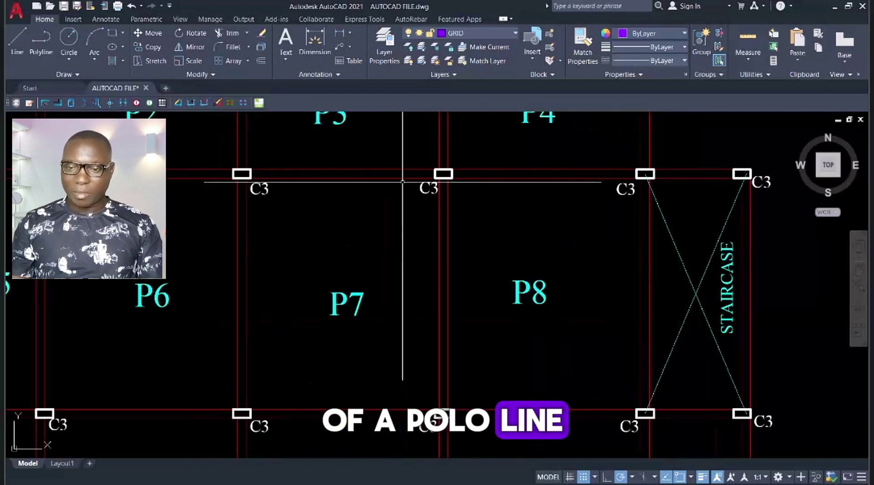
scroll(402, 182, down, 2)
scroll(472, 297, down, 3)
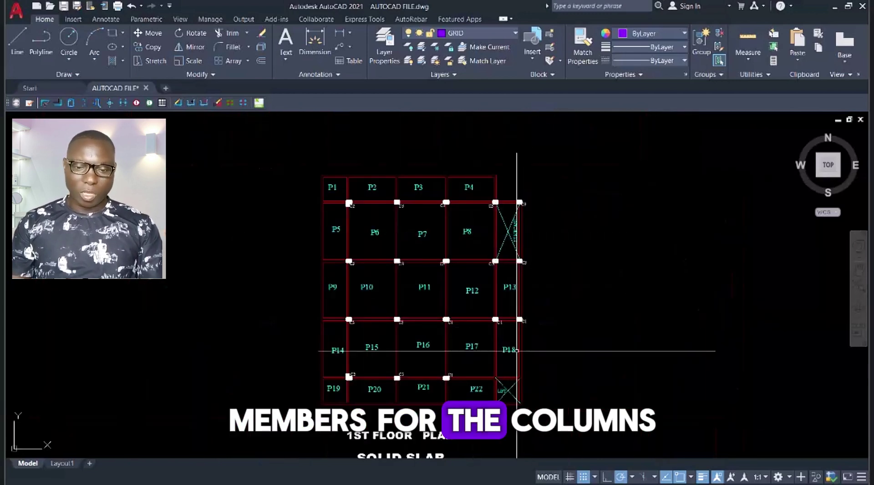
scroll(423, 214, up, 3)
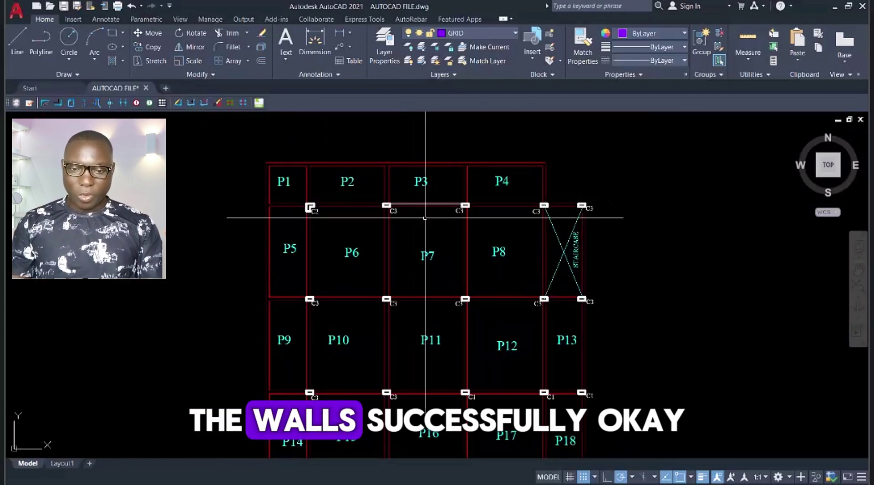
scroll(421, 220, up, 2)
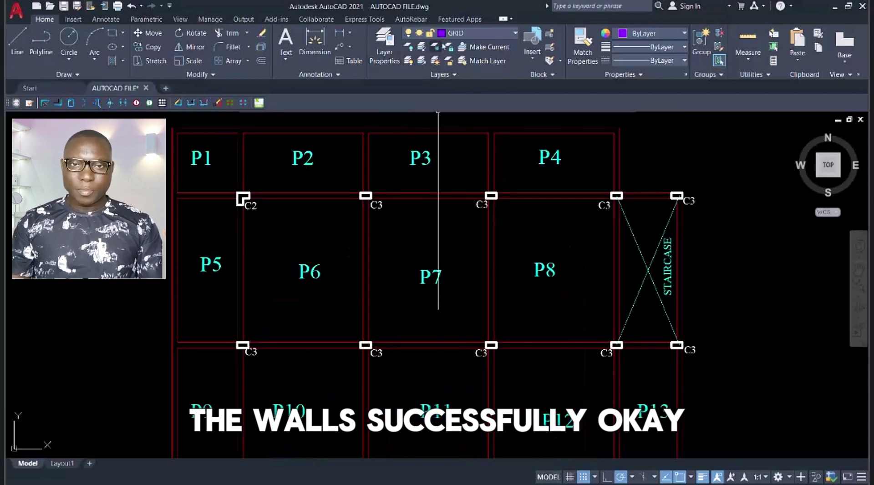
Create a new layer based on GRID and view the colour choices for the Grid Lines layer without changing its colour.
click(385, 49)
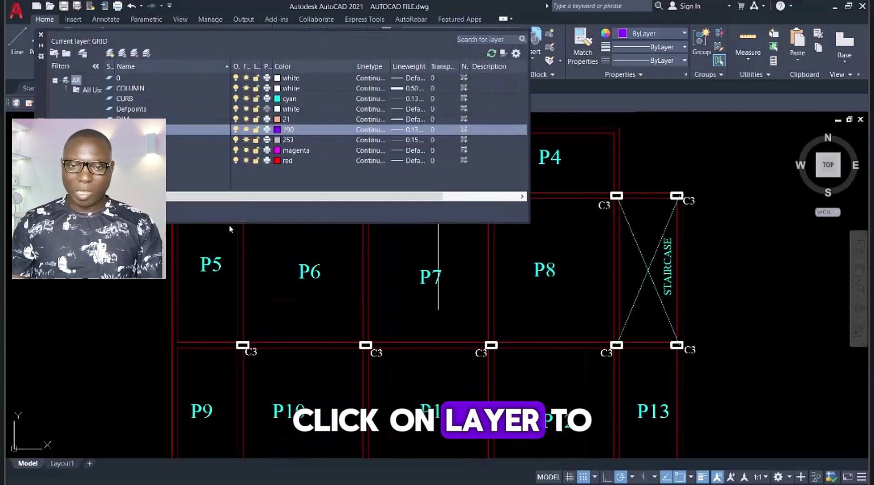
click(109, 53)
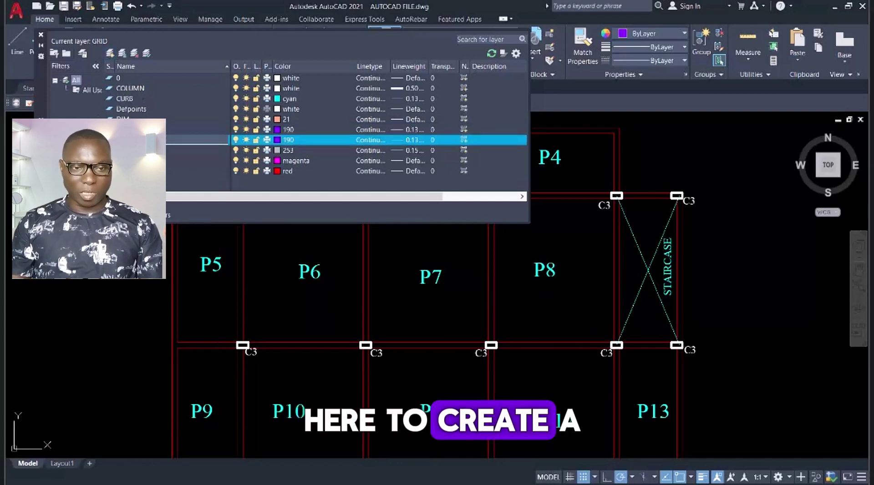
click(285, 150)
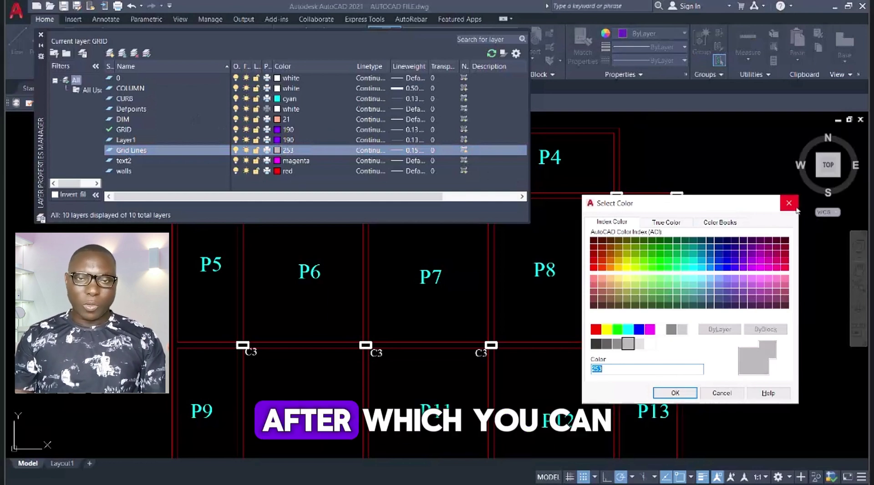
key(Return)
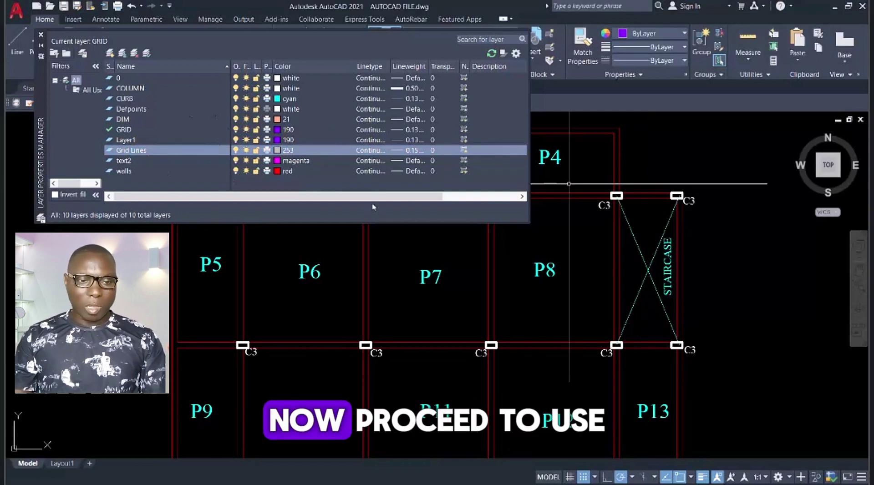
Compare the newly added layer with the existing GRID and Grid Lines layers, and close the layer manager.
click(125, 139)
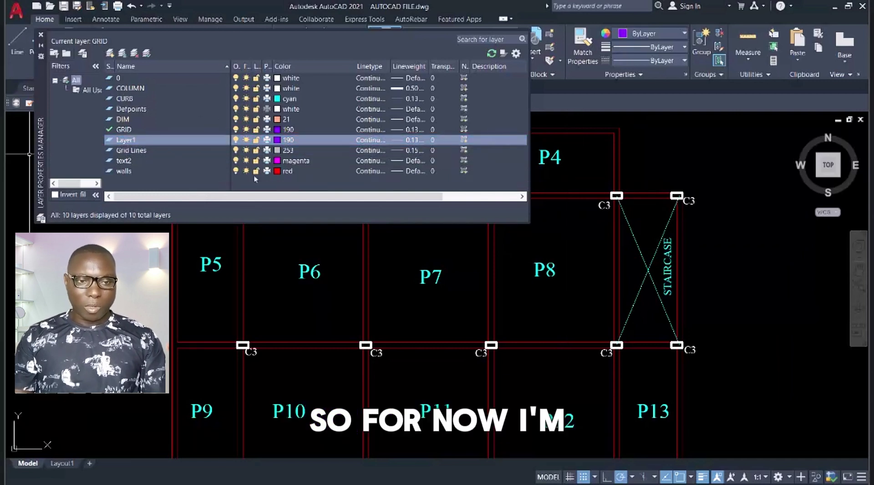
click(124, 130)
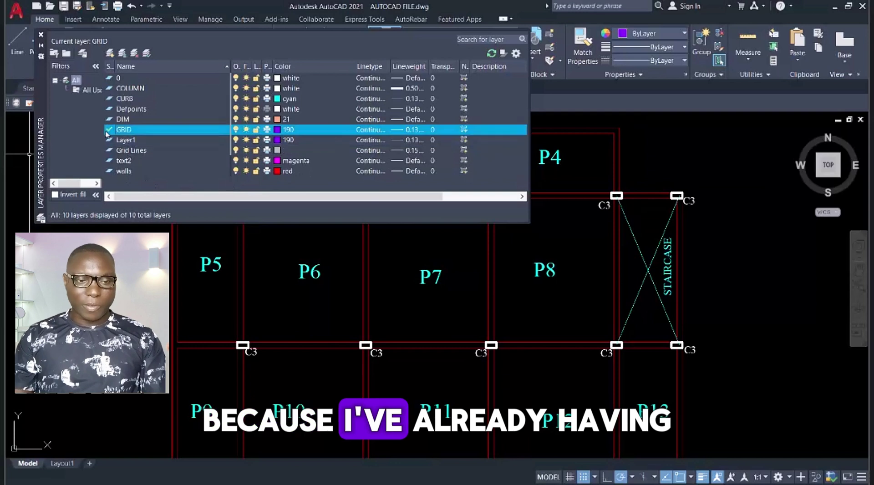
click(131, 153)
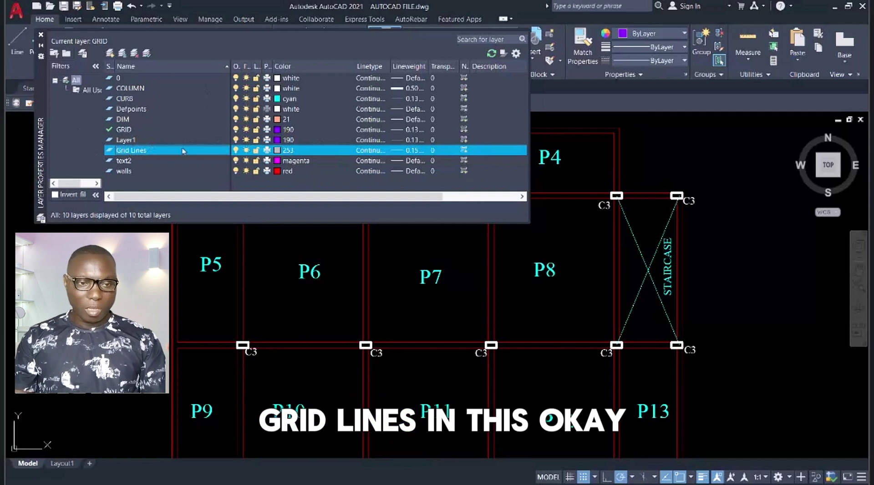
click(41, 35)
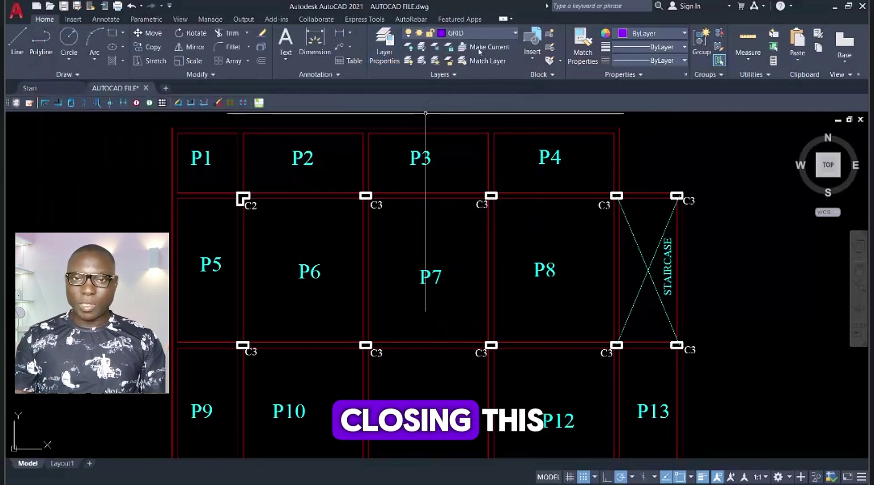
Select GRID as the current layer for drawing on the 1st floor solid slab plan.
click(492, 35)
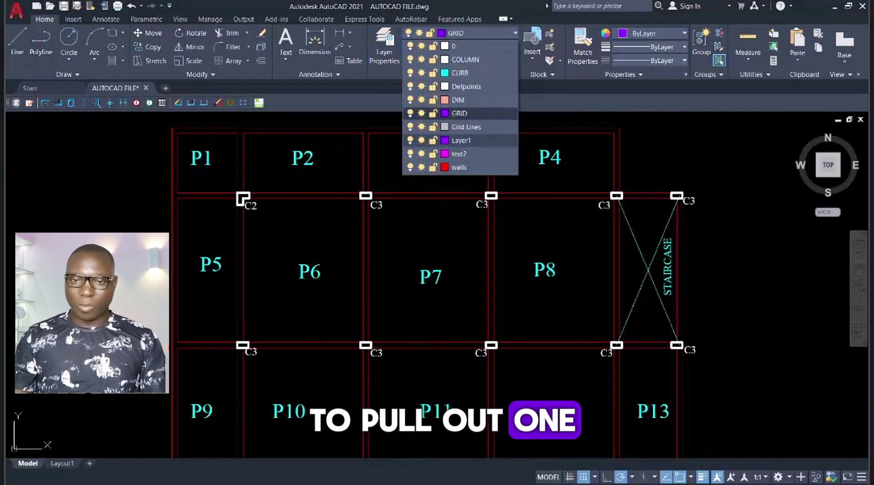
click(457, 114)
scroll(401, 201, down, 2)
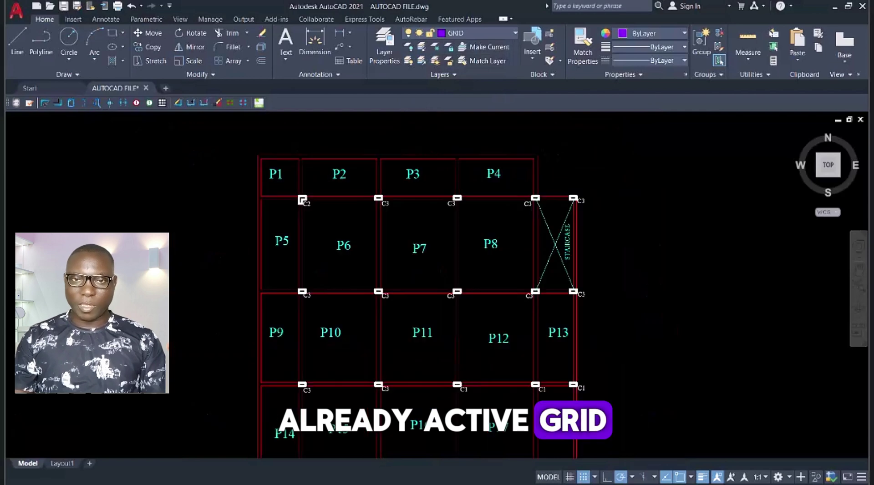
scroll(401, 205, down, 2)
scroll(410, 215, up, 2)
scroll(409, 228, down, 2)
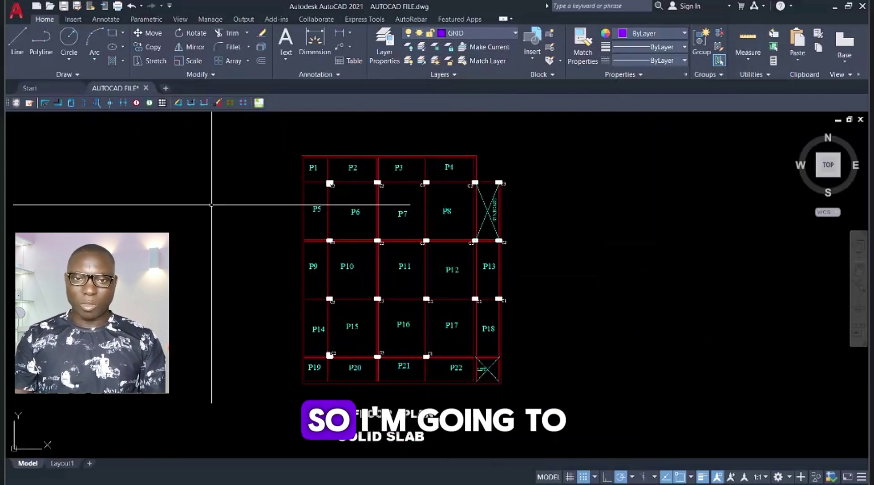
scroll(450, 168, up, 2)
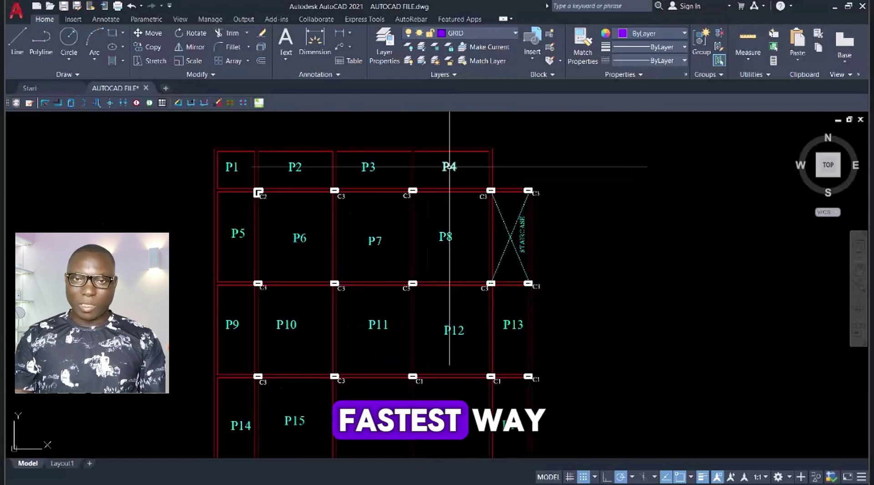
scroll(400, 250, down, 2)
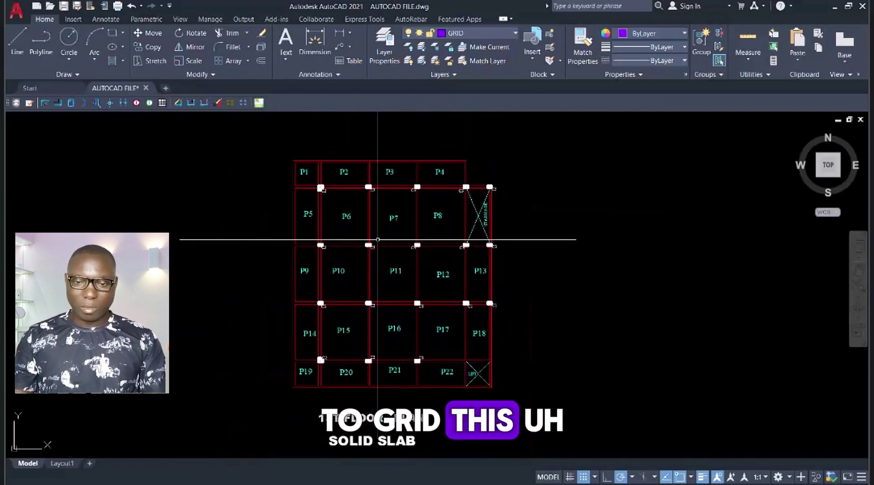
scroll(443, 190, up, 2)
scroll(409, 182, down, 2)
scroll(395, 205, up, 2)
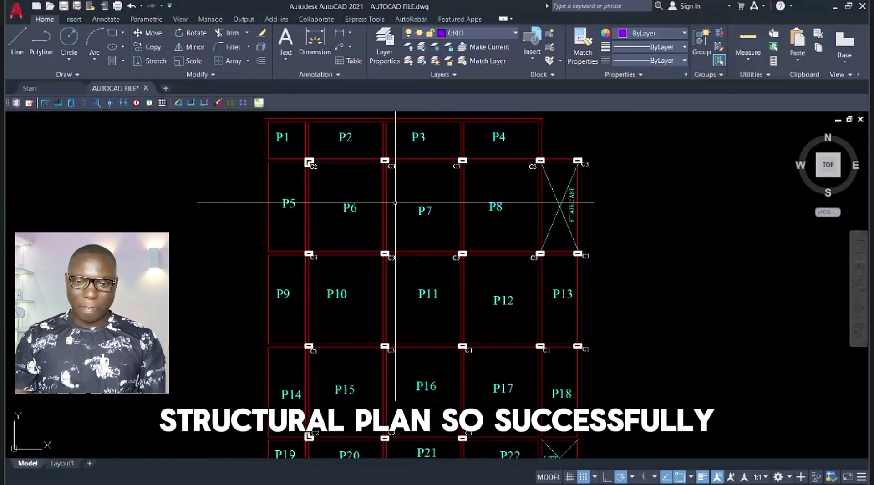
scroll(356, 247, down, 2)
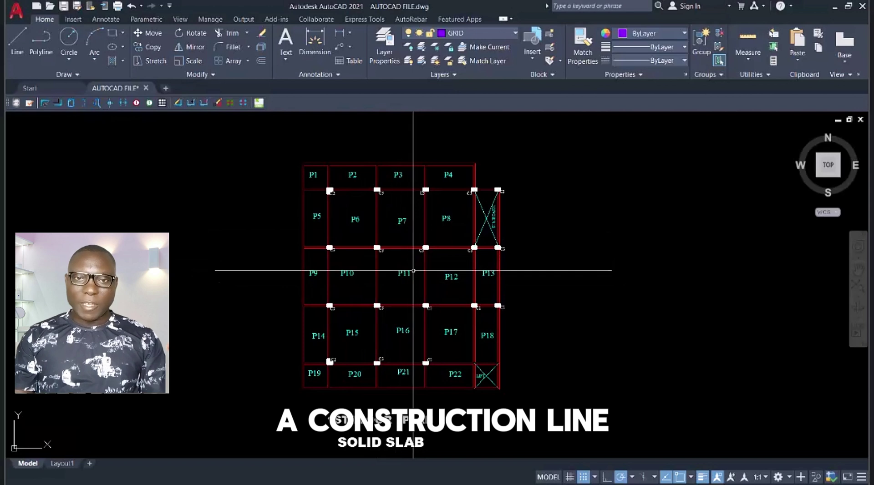
scroll(413, 268, up, 2)
text(xl)
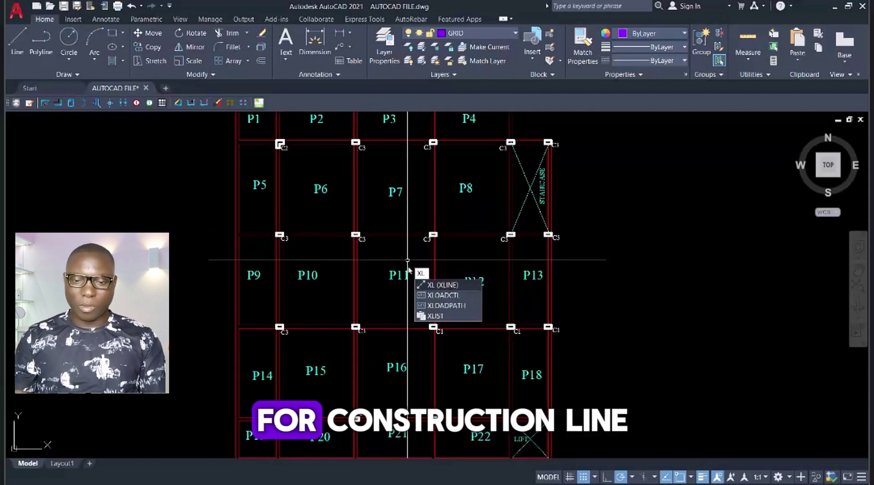
key(Return)
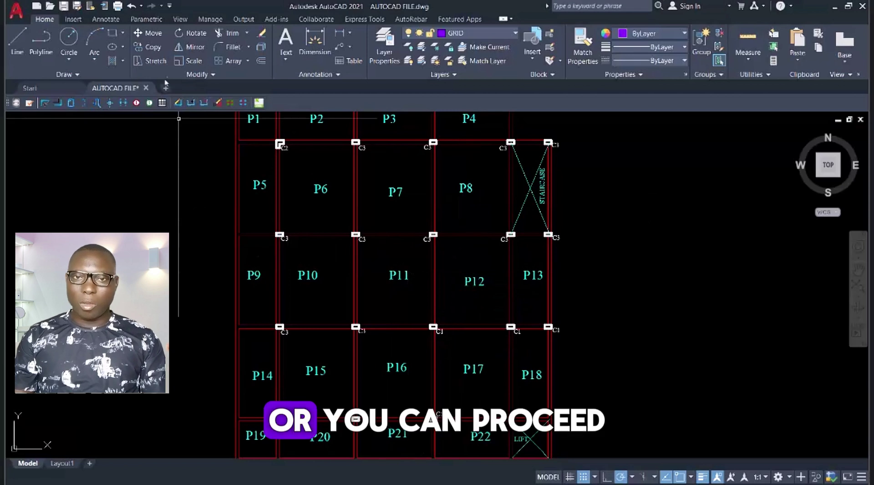
click(82, 77)
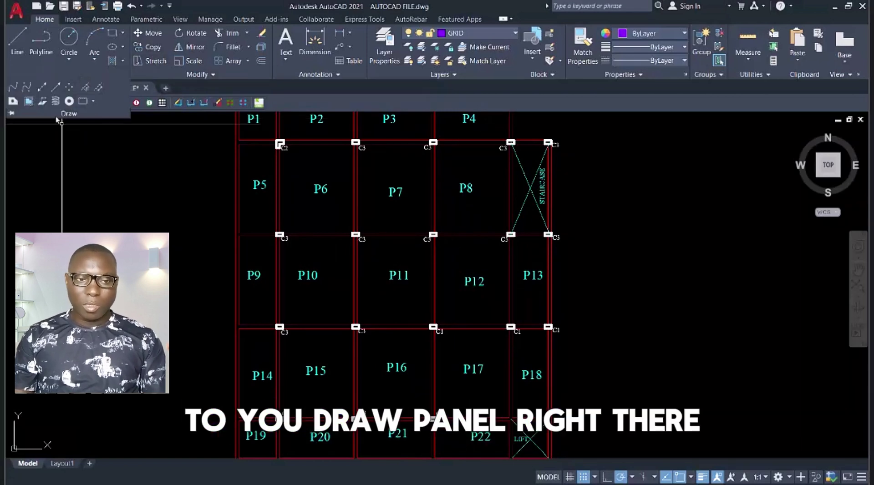
click(42, 91)
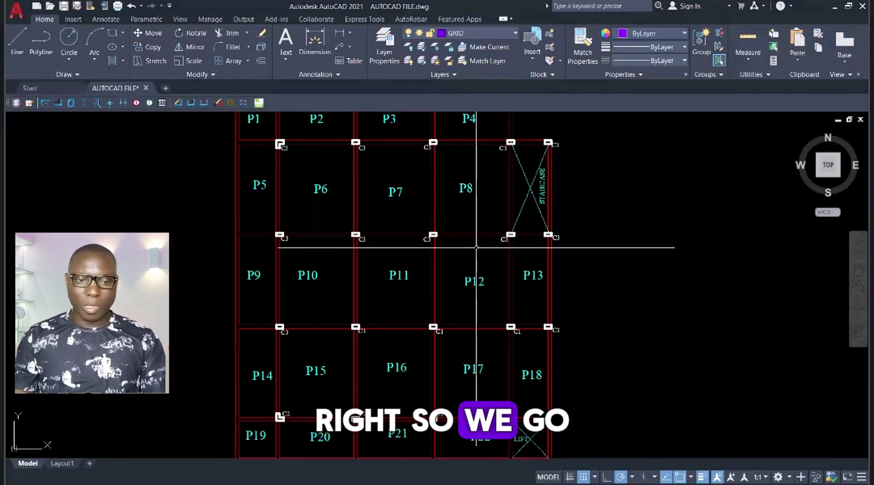
Draw construction lines offset 112.5 inwards from the upper outer wall line and the outer wall line beside P1 and P5.
text(xl)
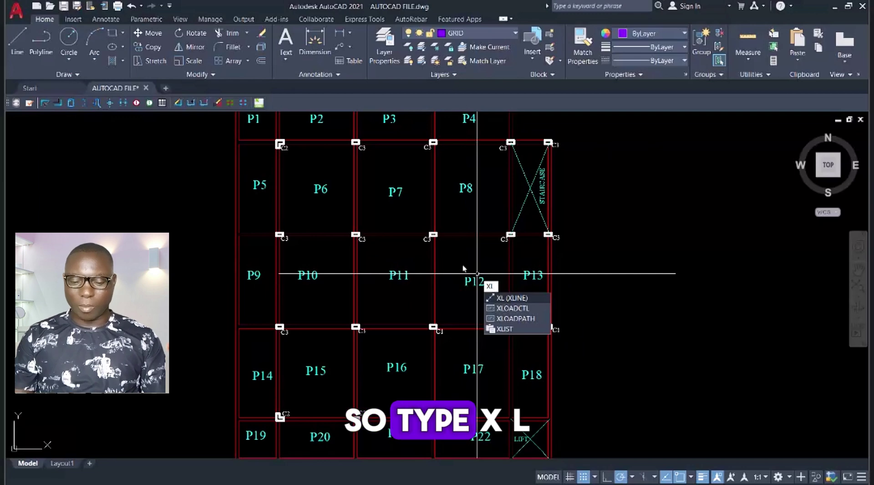
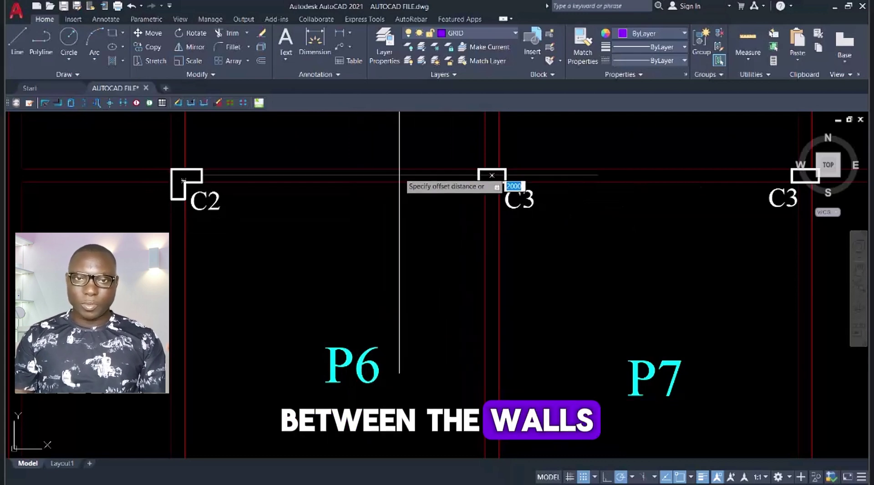
scroll(364, 207, down, 3)
scroll(357, 207, down, 3)
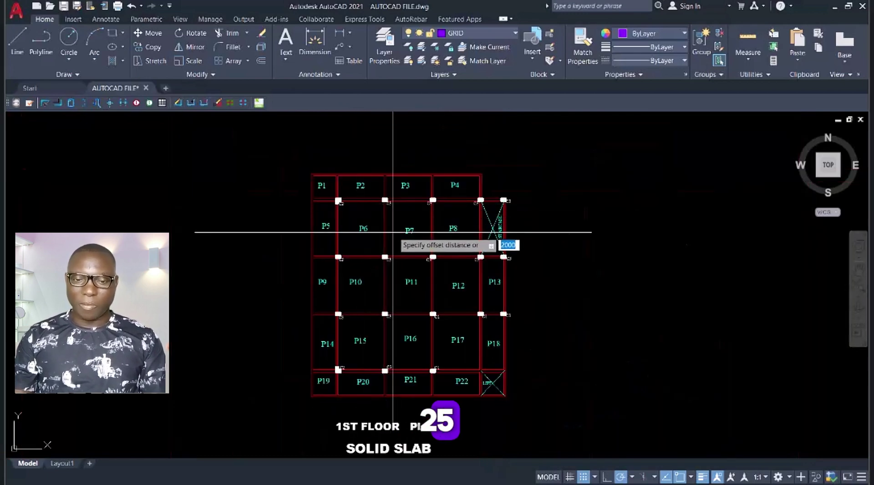
scroll(403, 273, up, 2)
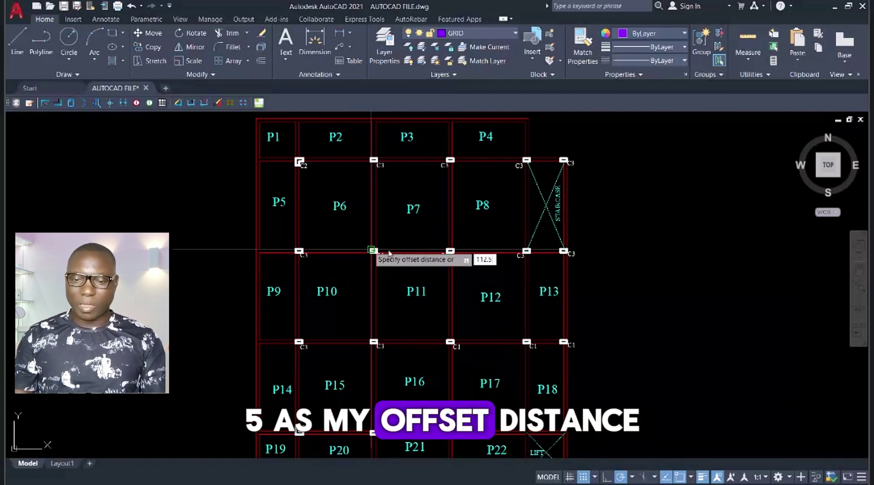
key(Return)
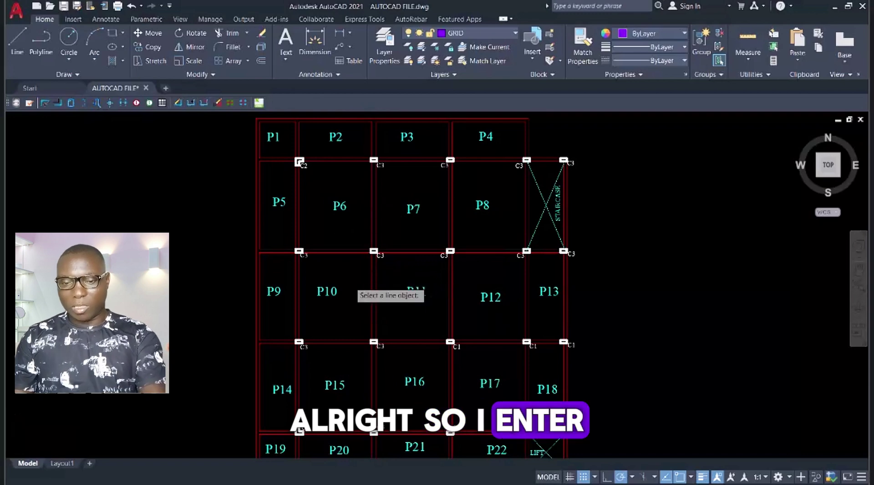
scroll(355, 284, down, 3)
scroll(339, 175, up, 5)
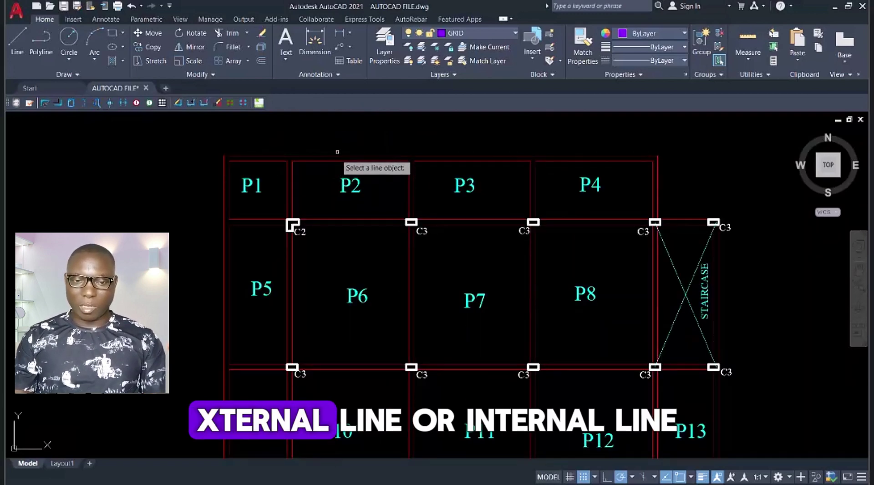
click(319, 253)
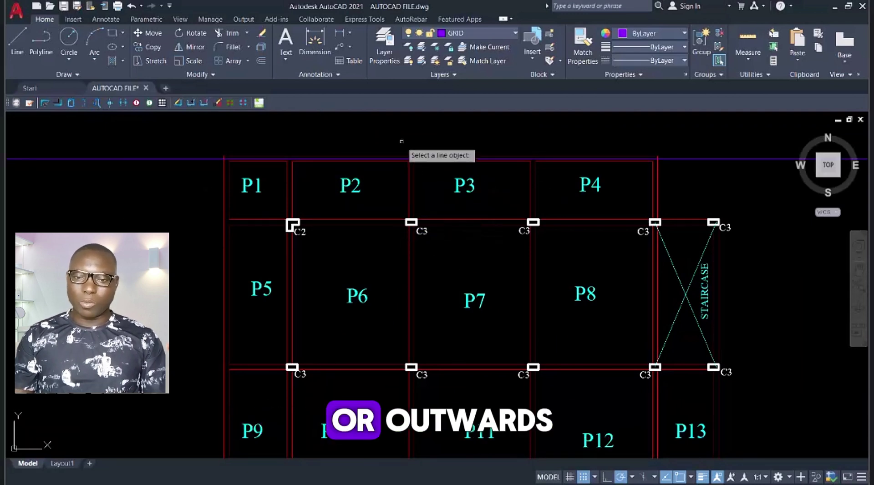
click(223, 286)
click(281, 335)
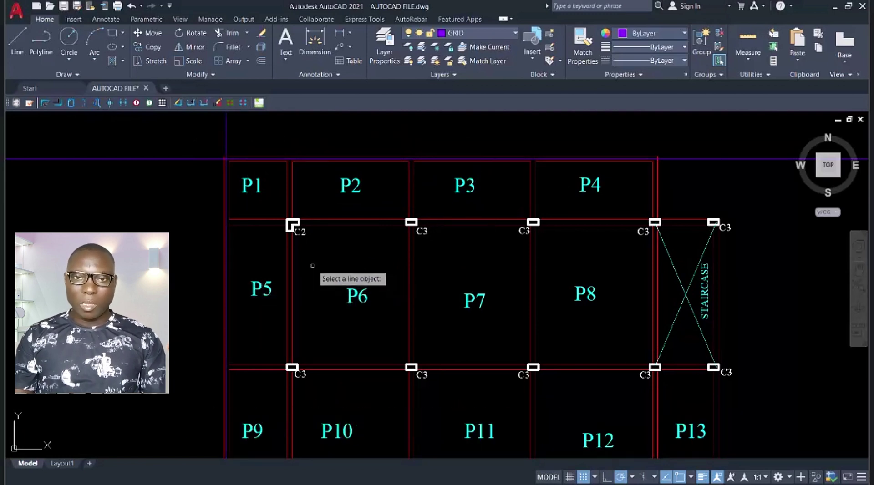
Add offset construction lines along the column row below P1 to P4 and along the vertical wall lines between P5 and the staircase.
click(314, 241)
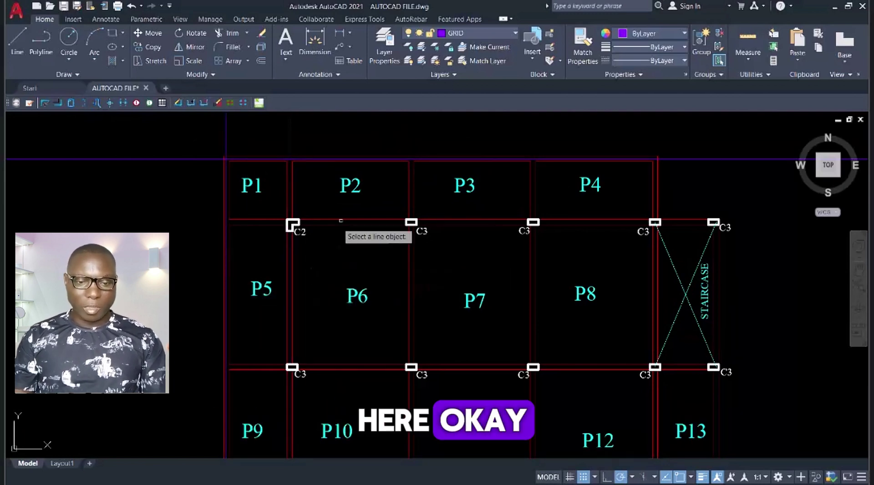
click(343, 222)
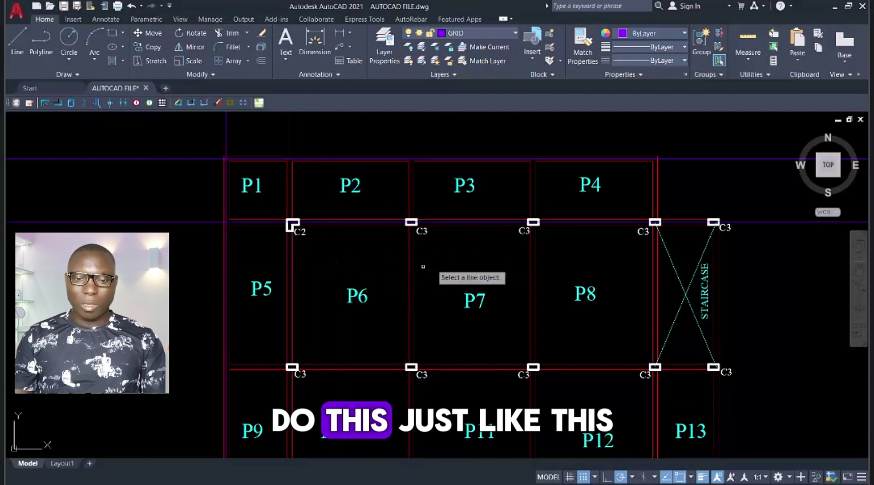
click(408, 277)
click(507, 295)
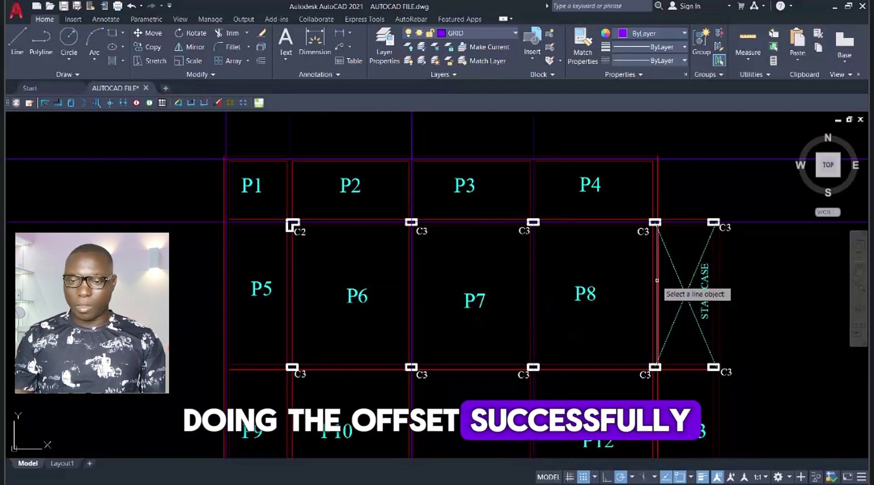
scroll(361, 156, down, 3)
scroll(539, 349, up, 3)
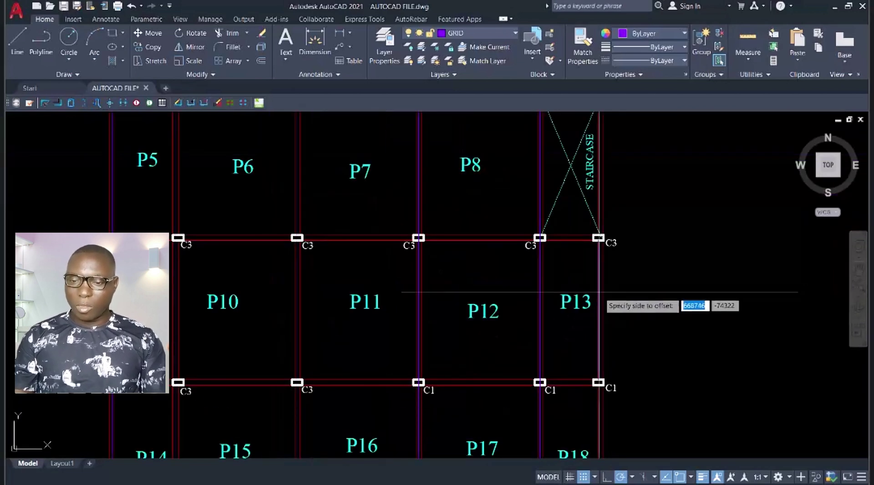
Add offset construction lines along the outer wall beside P13 and P18, the lowest wall, and the remaining horizontal column rows.
scroll(547, 286, down, 5)
scroll(547, 286, up, 4)
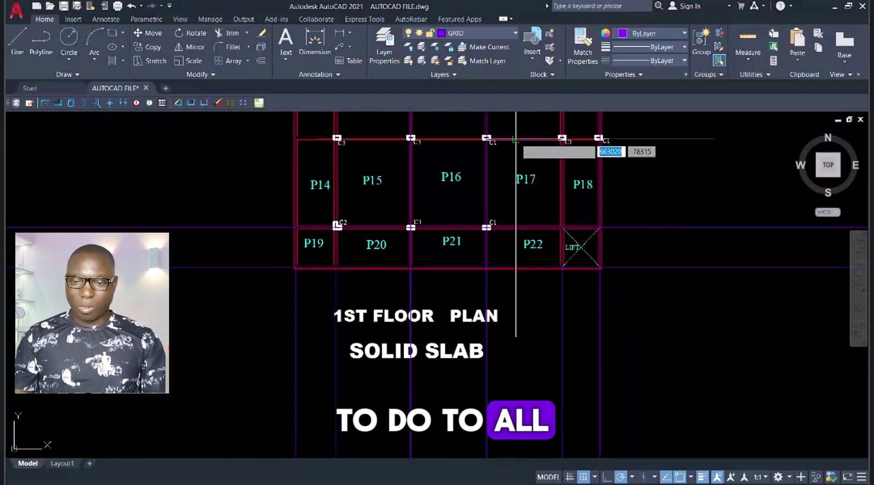
click(516, 140)
scroll(420, 320, down, 2)
scroll(434, 149, up, 4)
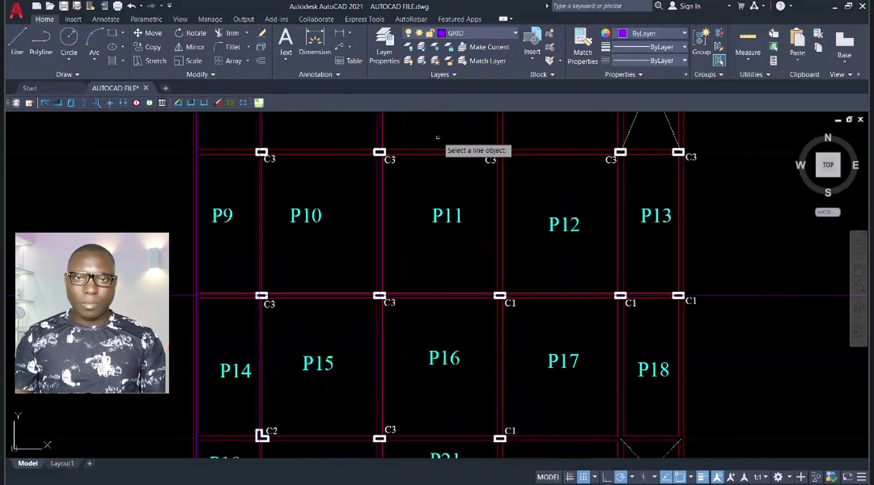
scroll(405, 296, down, 2)
scroll(405, 301, down, 2)
scroll(393, 228, up, 2)
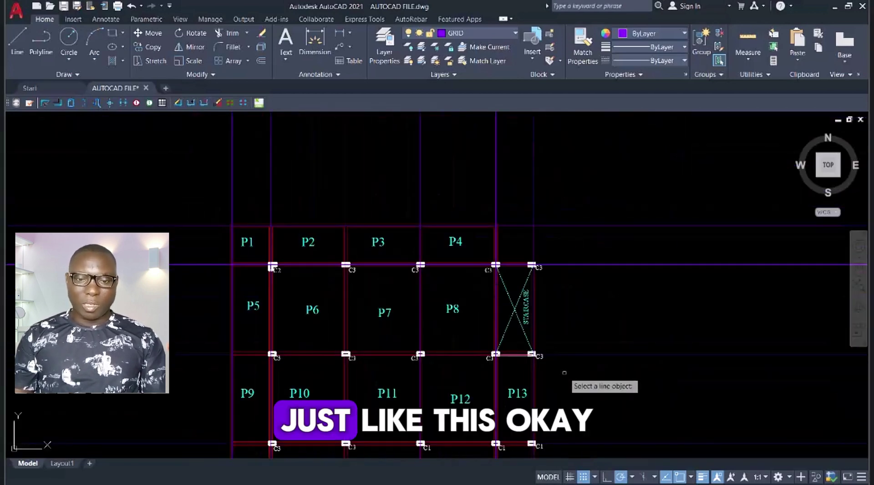
Review the construction-line grid and examine the additional grid lines around the staircase on the already gridded 1st floor solid slab plan.
scroll(401, 282, down, 3)
scroll(500, 374, up, 3)
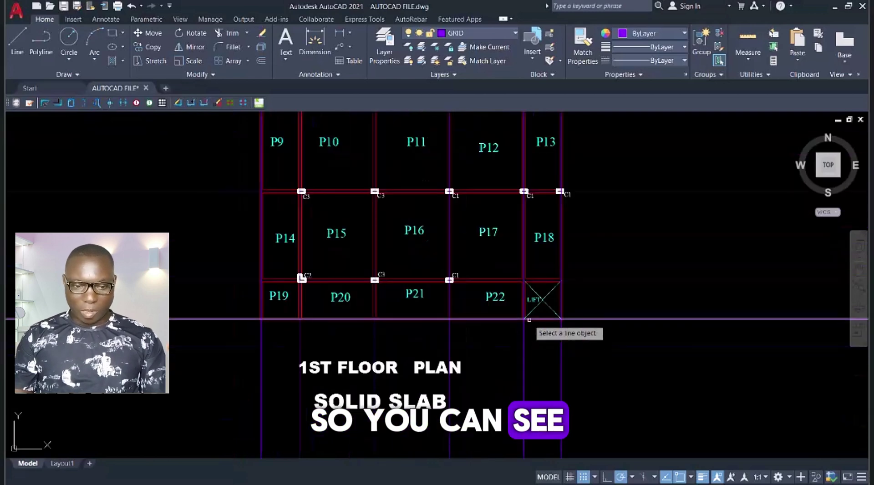
scroll(455, 377, down, 3)
scroll(473, 272, up, 2)
scroll(414, 275, down, 4)
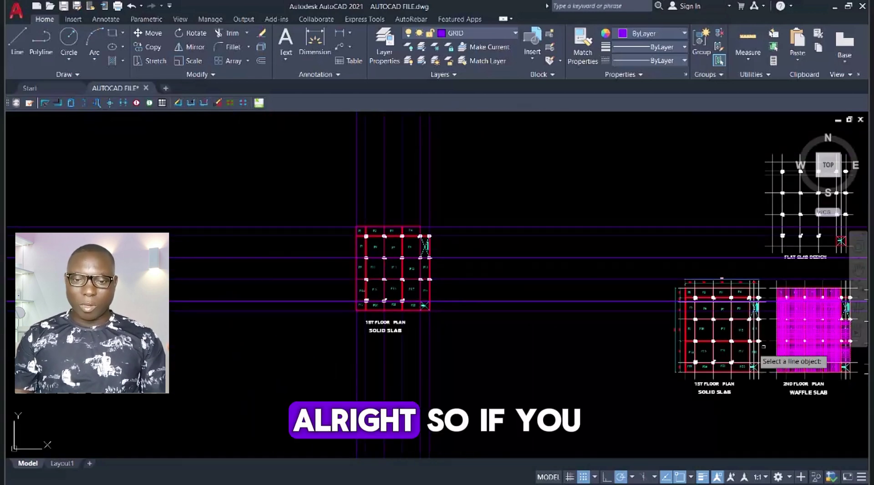
scroll(763, 347, up, 6)
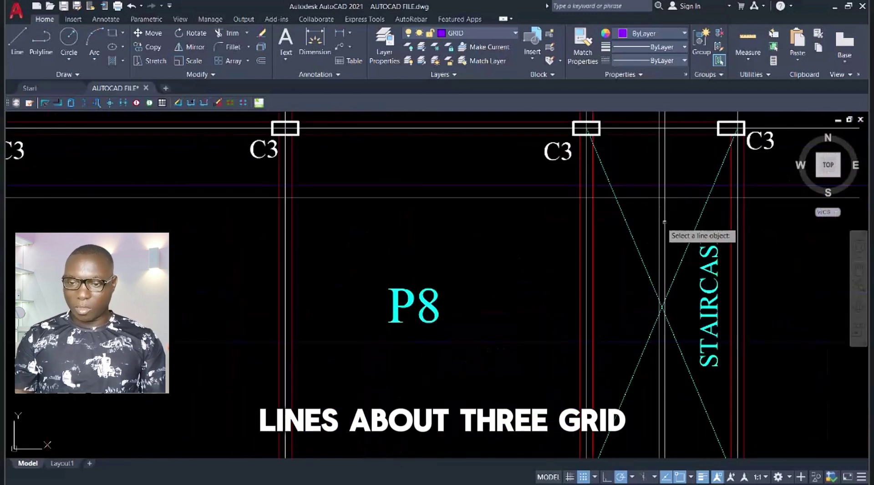
scroll(659, 227, up, 3)
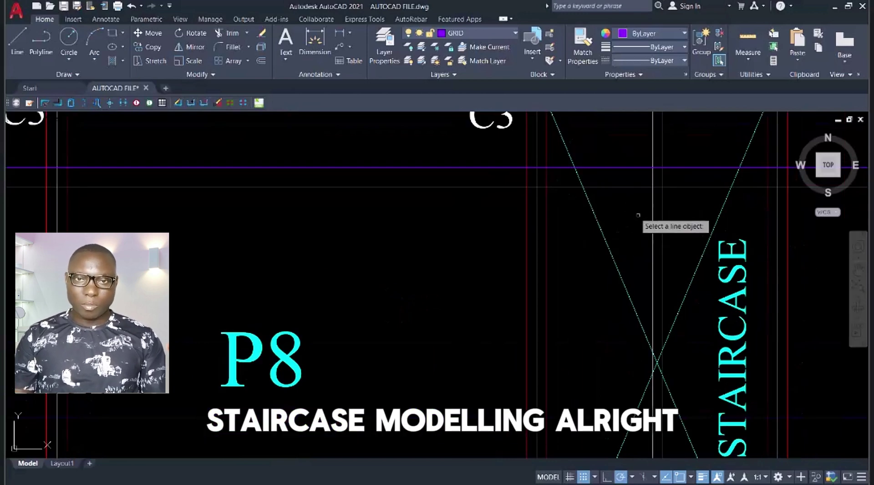
scroll(630, 200, down, 2)
scroll(629, 195, down, 3)
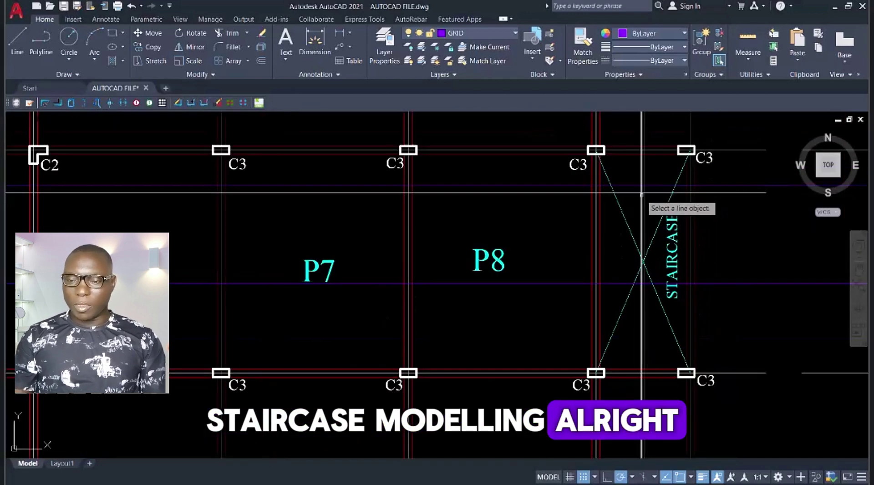
scroll(501, 201, down, 4)
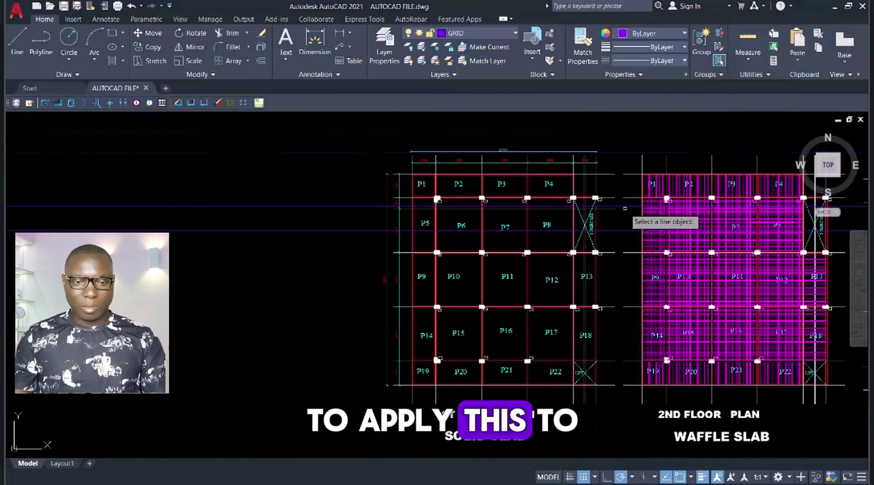
Copy the three extra staircase grid lines from the gridded 1st floor plan to the new plan, using the C3 column centre between P8 and the staircase as reference.
scroll(625, 209, up, 6)
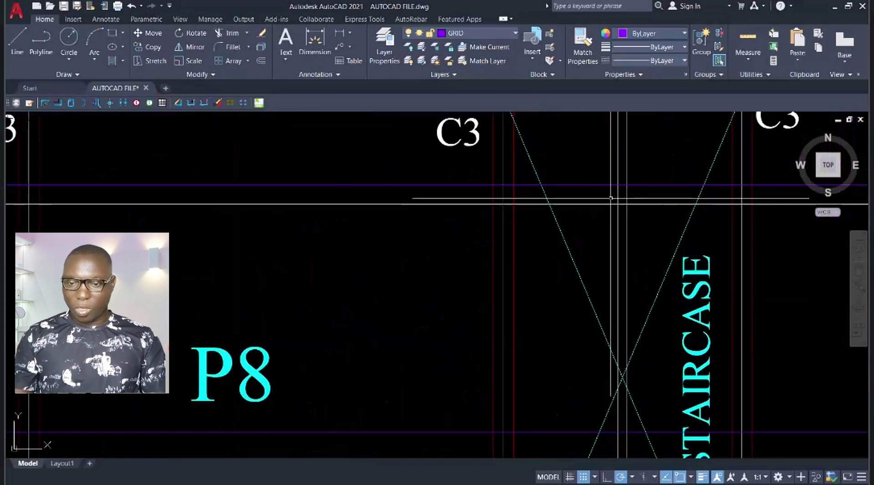
click(569, 204)
text(c)
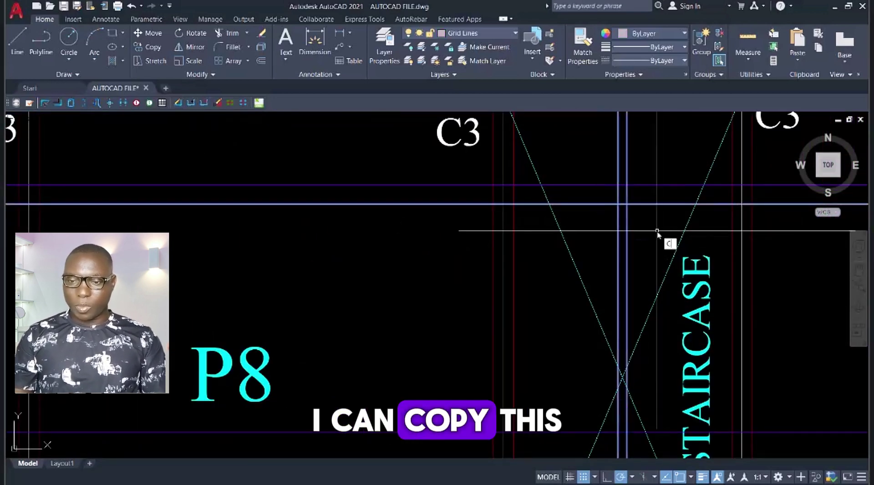
text(o)
key(Return)
scroll(656, 255, down, 3)
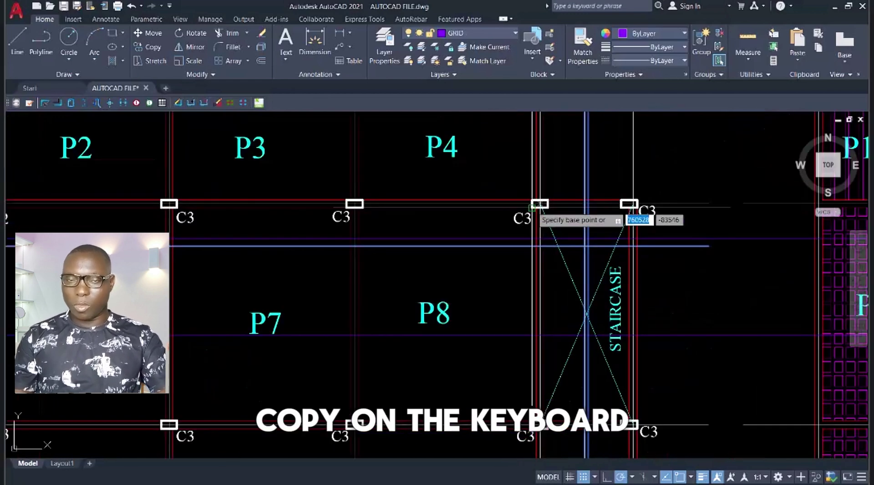
scroll(531, 207, up, 5)
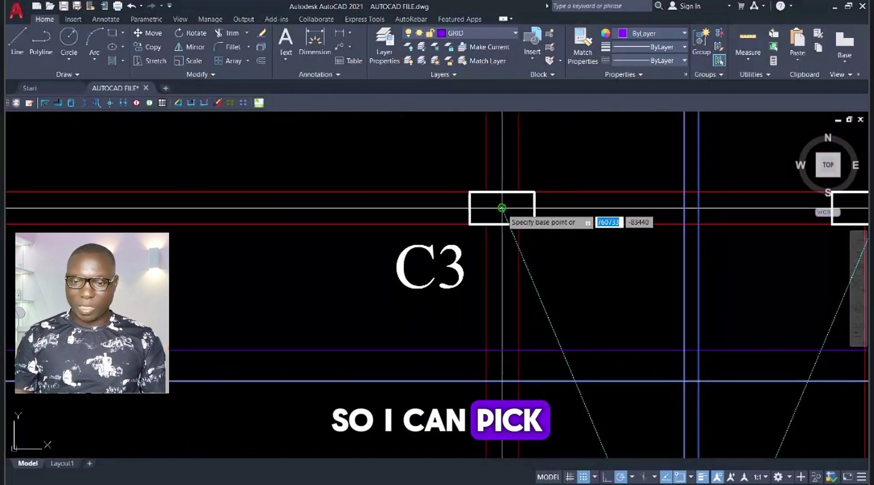
click(501, 208)
scroll(532, 273, down, 8)
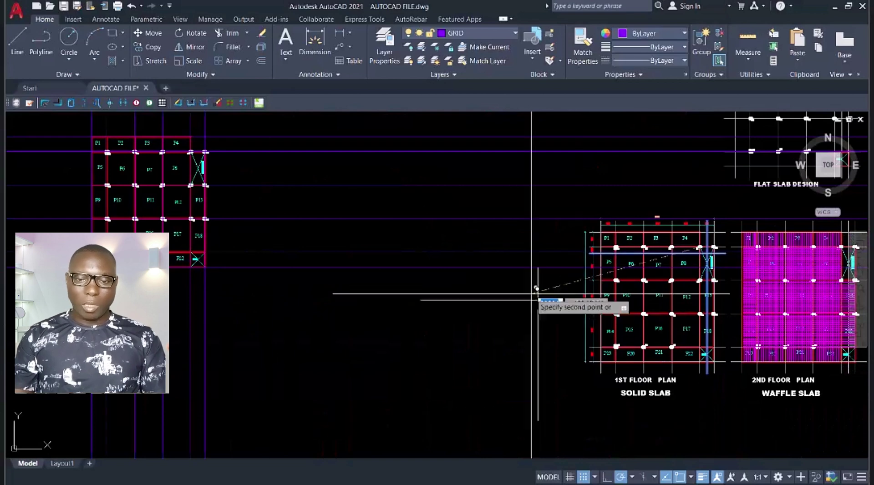
scroll(273, 146, up, 10)
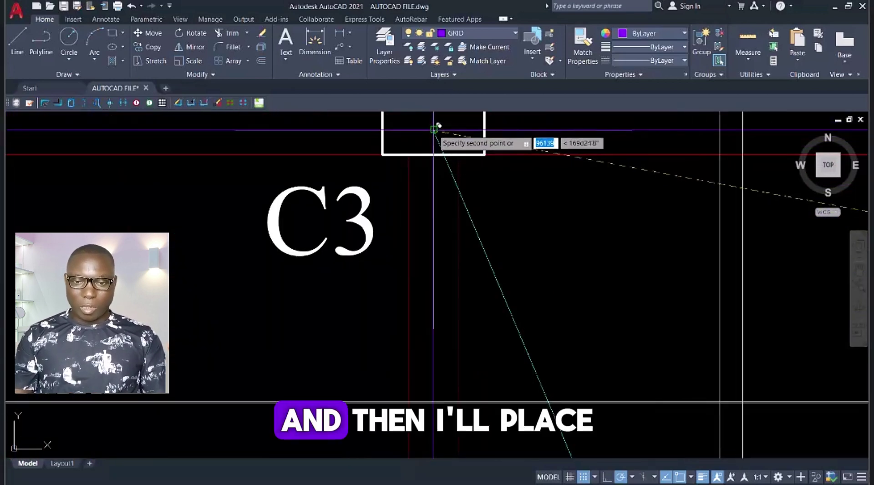
scroll(438, 125, down, 5)
click(500, 201)
key(Return)
scroll(492, 250, up, 6)
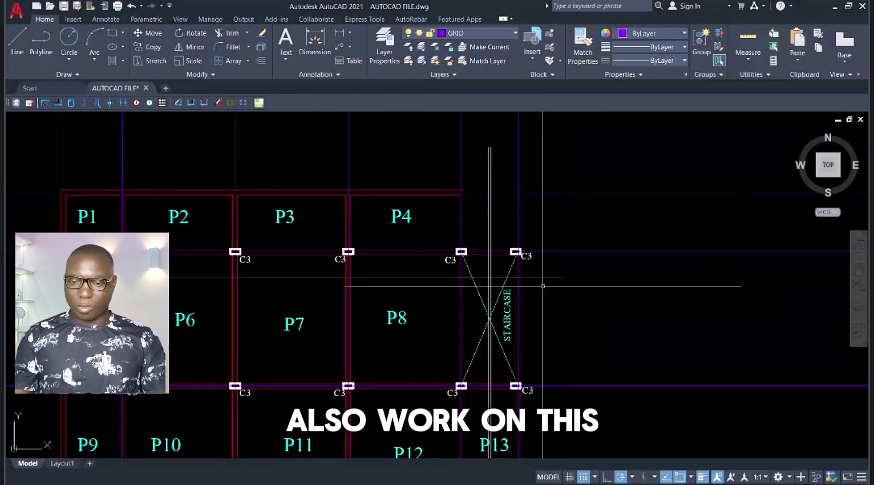
Match the copied staircase grid lines to the properties of the purple construction line along the upper wall of P1 to P4.
click(585, 48)
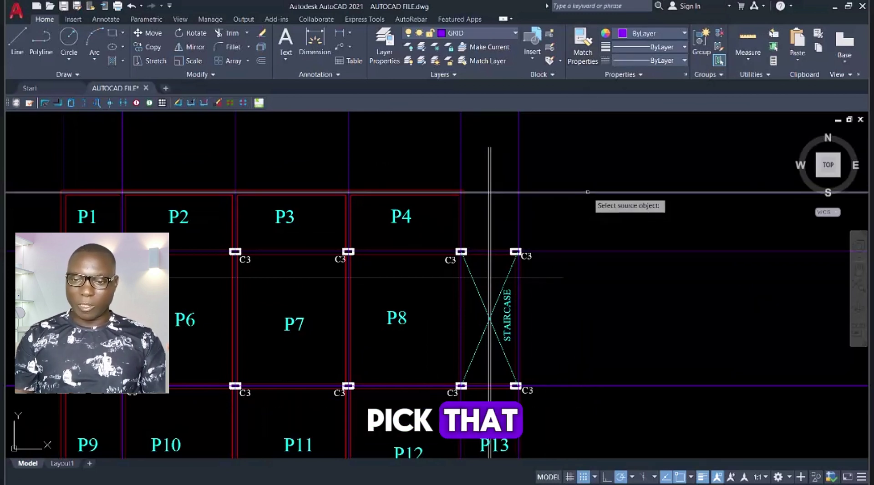
click(573, 194)
scroll(501, 157, up, 4)
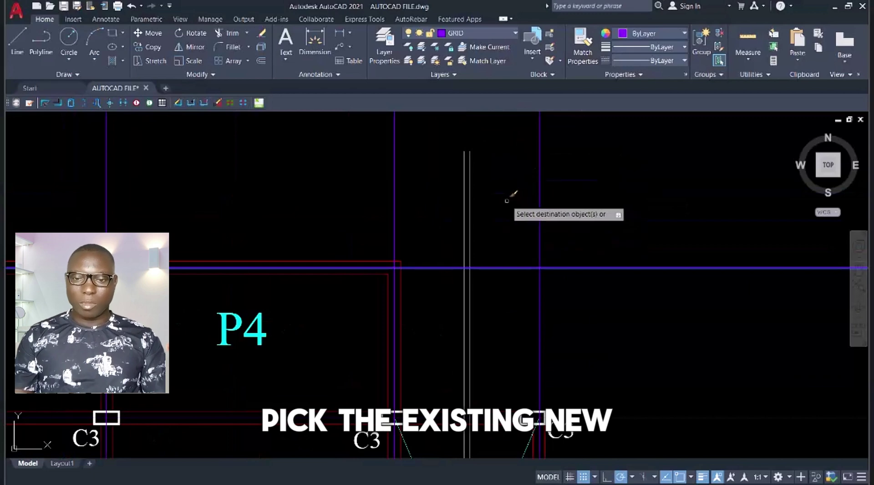
scroll(501, 205, down, 4)
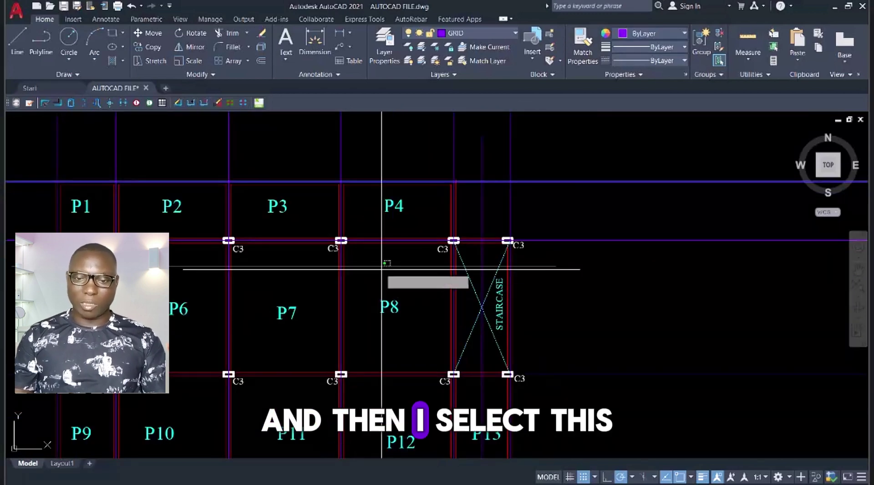
scroll(519, 219, down, 4)
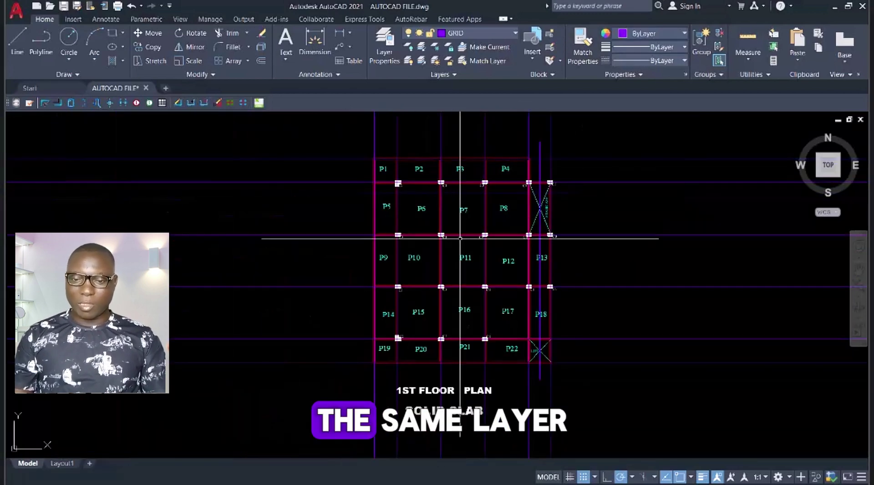
scroll(523, 246, up, 2)
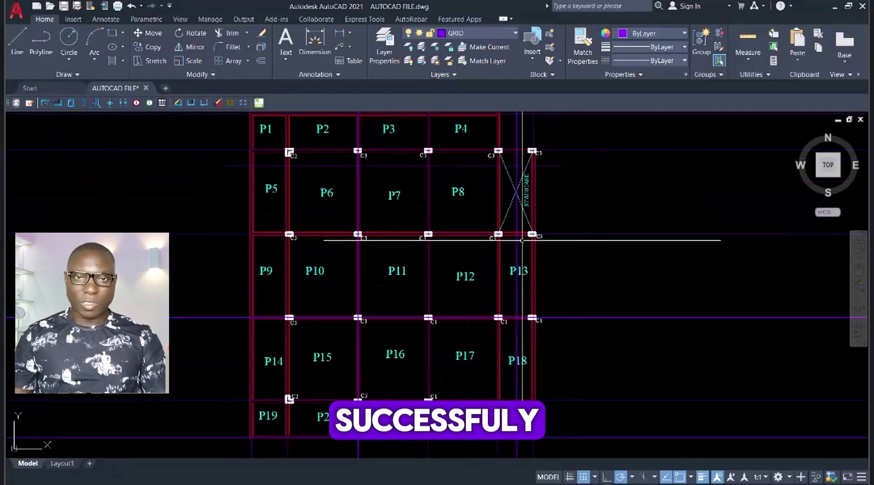
Draw a rectangle around the whole 1st floor plan, from the outer wall corner at P1 to the opposite outer corner at the lift.
scroll(440, 250, down, 4)
scroll(476, 215, up, 2)
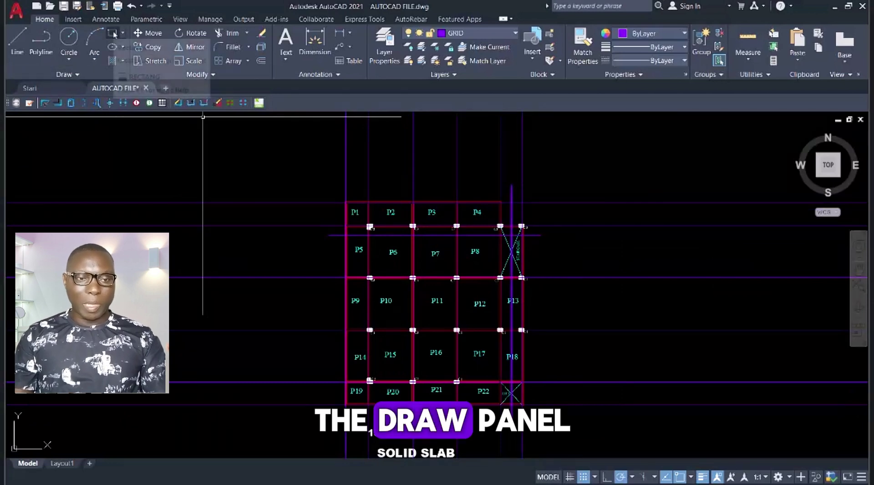
click(112, 34)
scroll(386, 233, up, 2)
scroll(359, 216, up, 3)
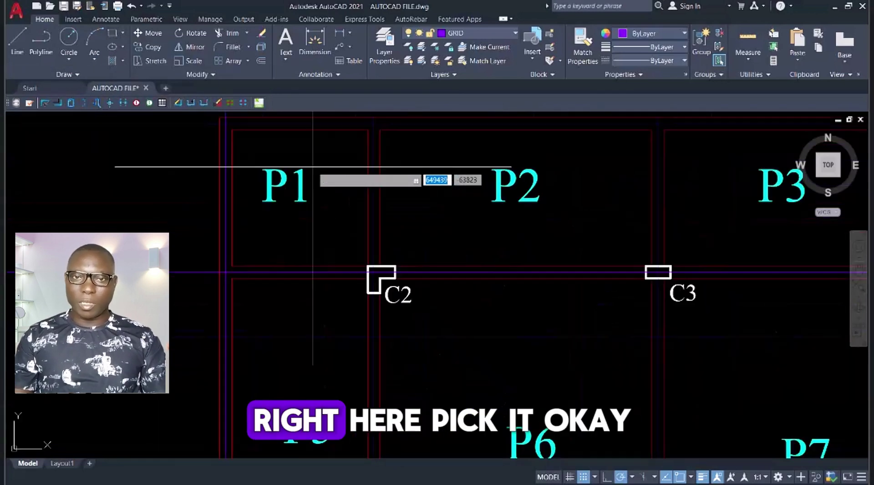
click(220, 117)
scroll(273, 214, down, 5)
scroll(470, 387, up, 3)
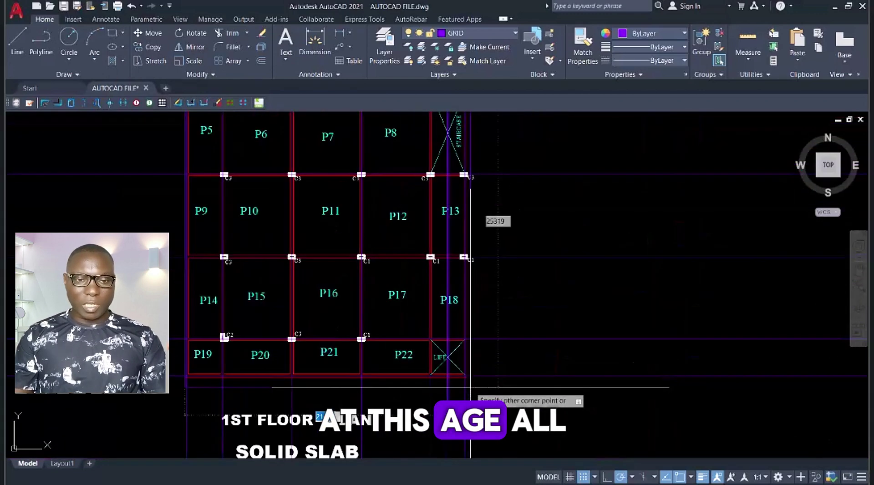
scroll(470, 387, up, 5)
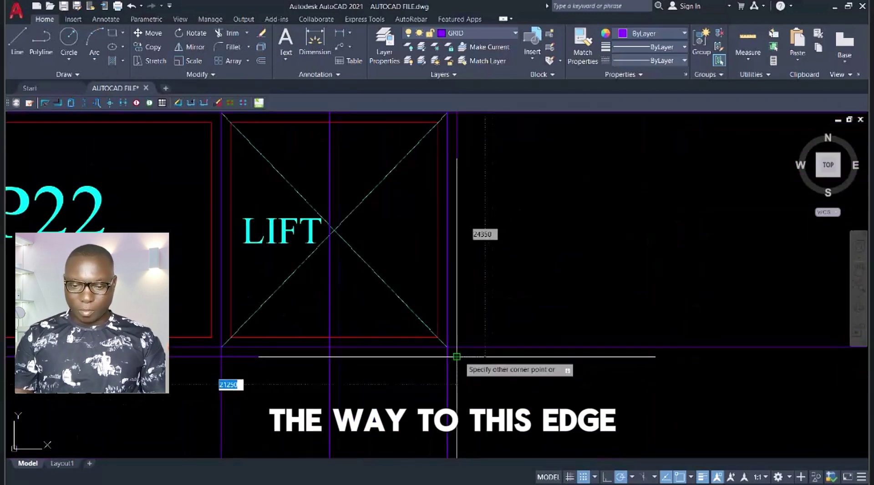
scroll(500, 431, down, 3)
scroll(517, 259, down, 2)
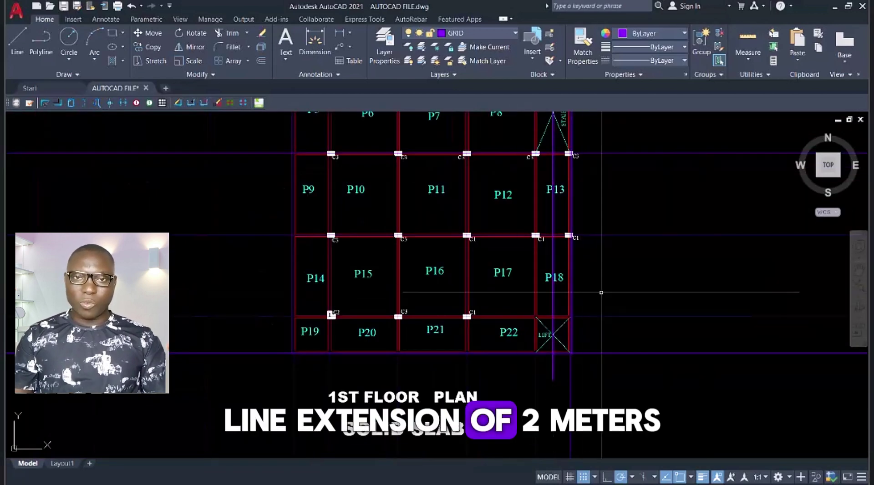
Offset the rectangle around the plan outward by 2 meters to set the grid line extension.
scroll(595, 293, up, 3)
text(o)
key(Return)
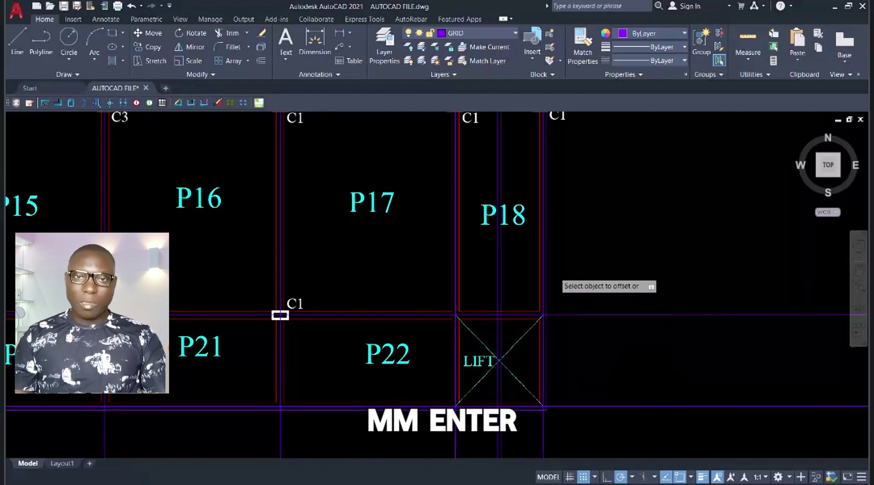
scroll(552, 278, up, 4)
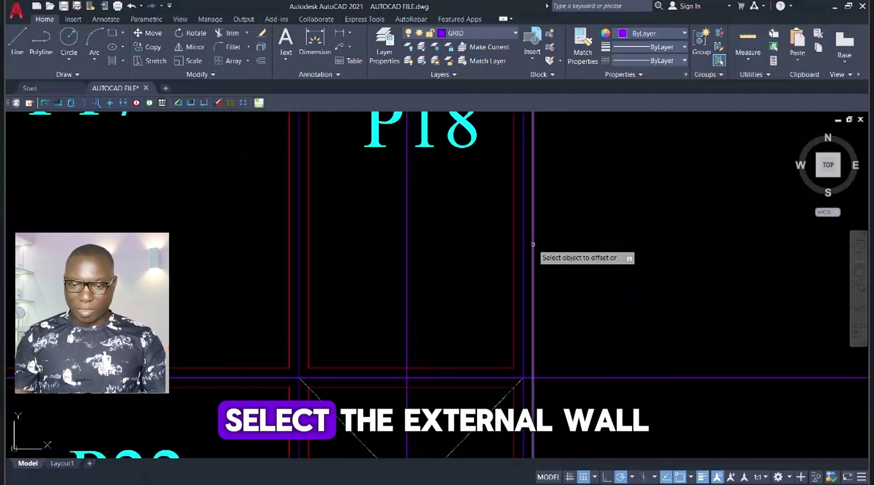
click(532, 246)
click(650, 249)
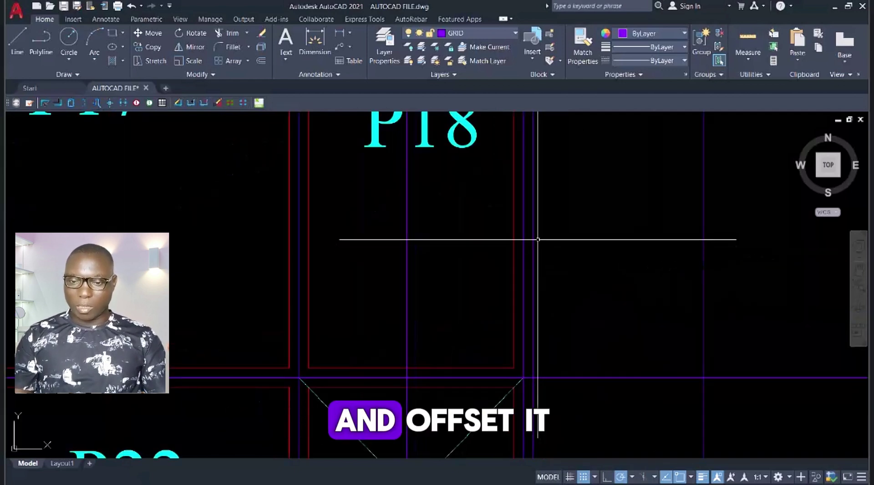
key(Escape)
Erase the original inner rectangle that follows the external walls.
scroll(537, 210, down, 3)
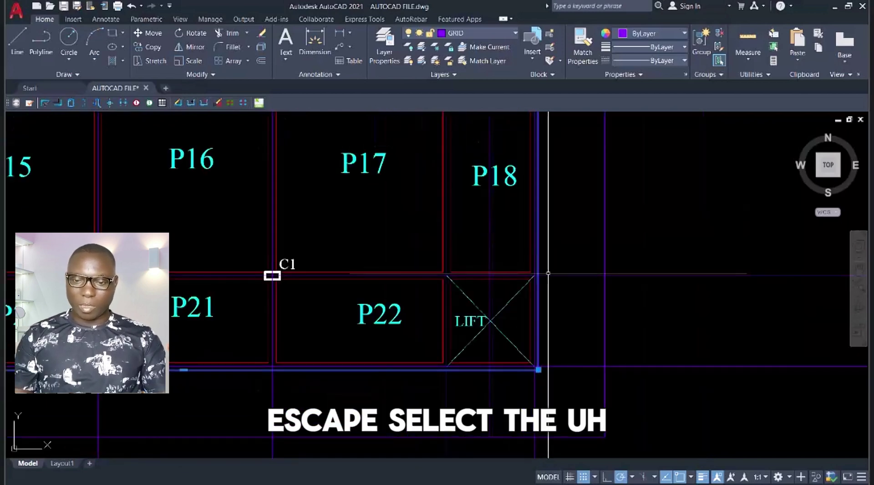
click(538, 333)
scroll(538, 333, down, 2)
scroll(546, 310, up, 2)
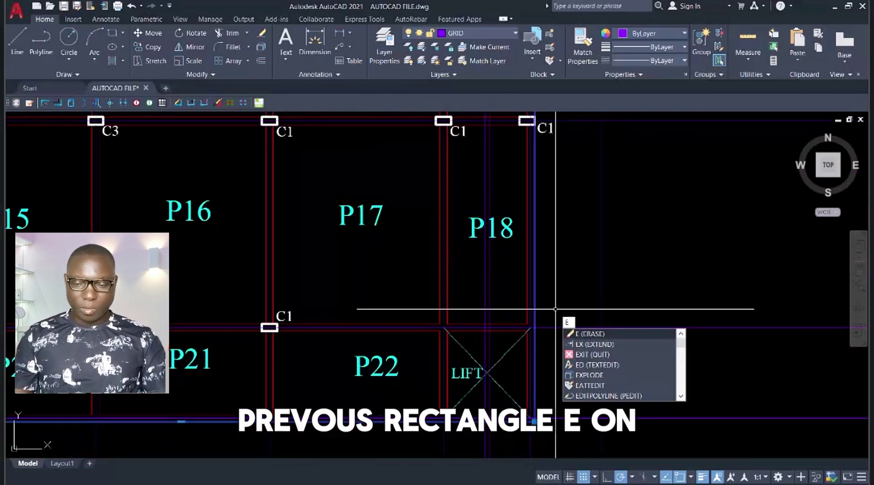
key(Return)
scroll(555, 309, down, 5)
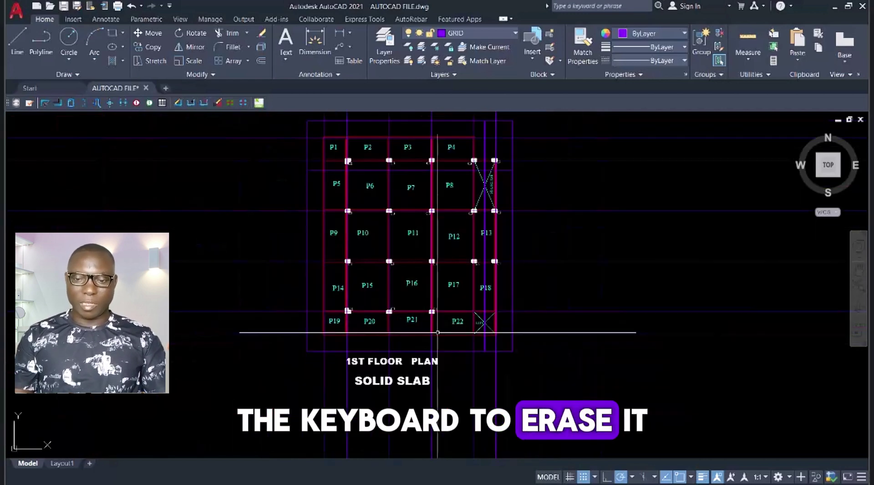
Trim all construction lines extending beyond the offset rectangle on all four sides of the plan.
scroll(438, 332, down, 3)
scroll(439, 305, up, 3)
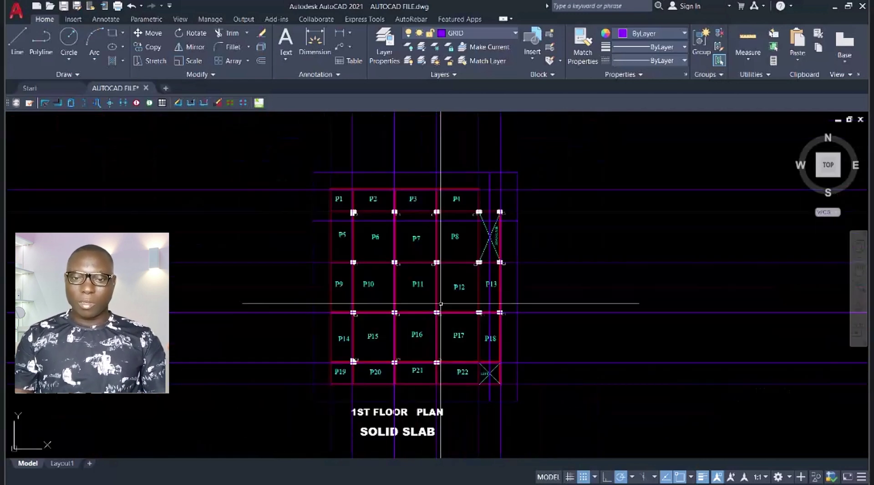
scroll(382, 244, up, 2)
scroll(393, 250, down, 3)
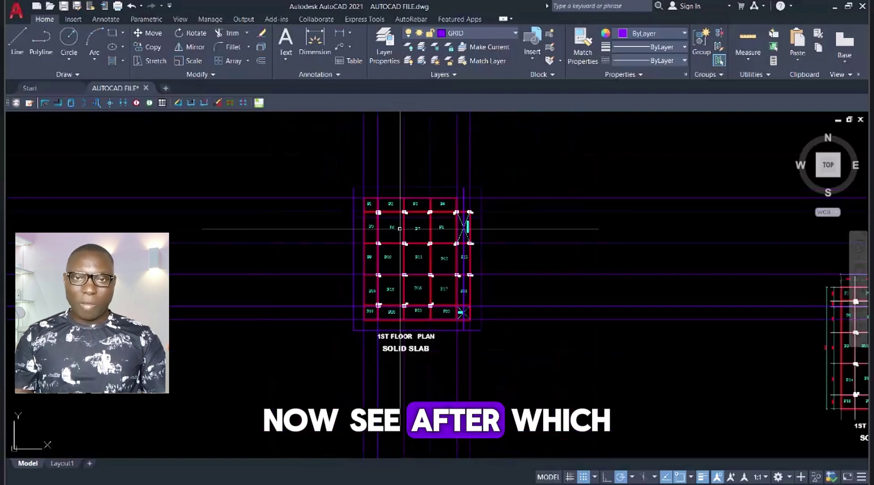
scroll(493, 199, up, 2)
scroll(511, 175, up, 2)
click(506, 175)
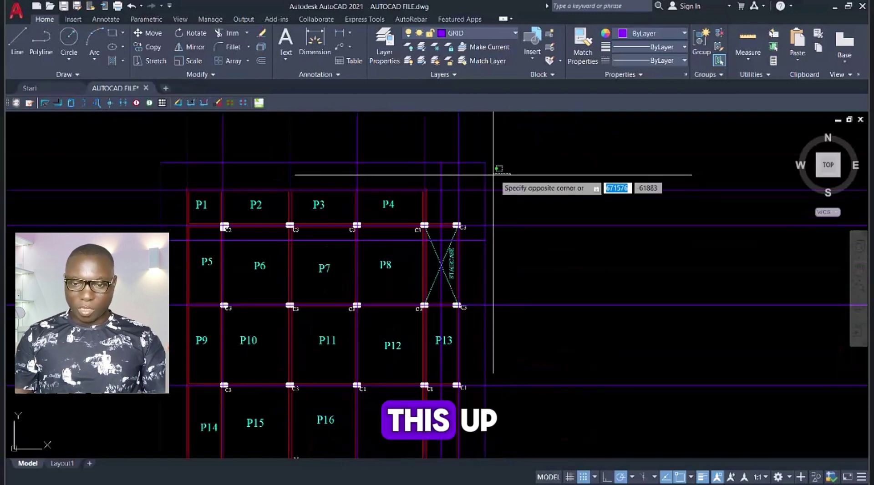
click(480, 157)
scroll(478, 144, down, 2)
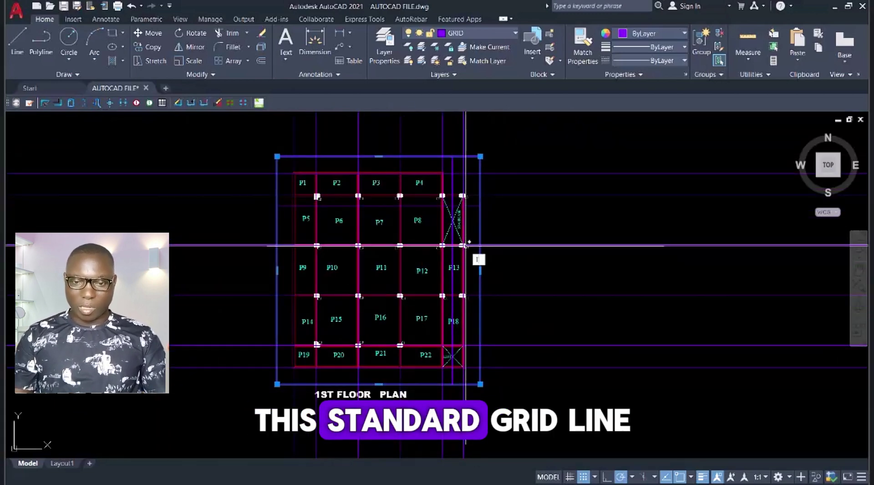
key(Return)
scroll(507, 166, down, 4)
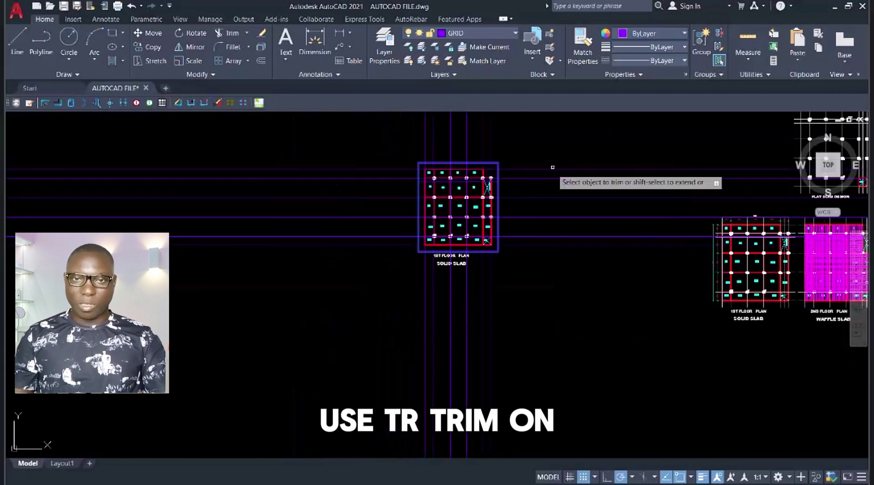
drag(559, 273, 546, 287)
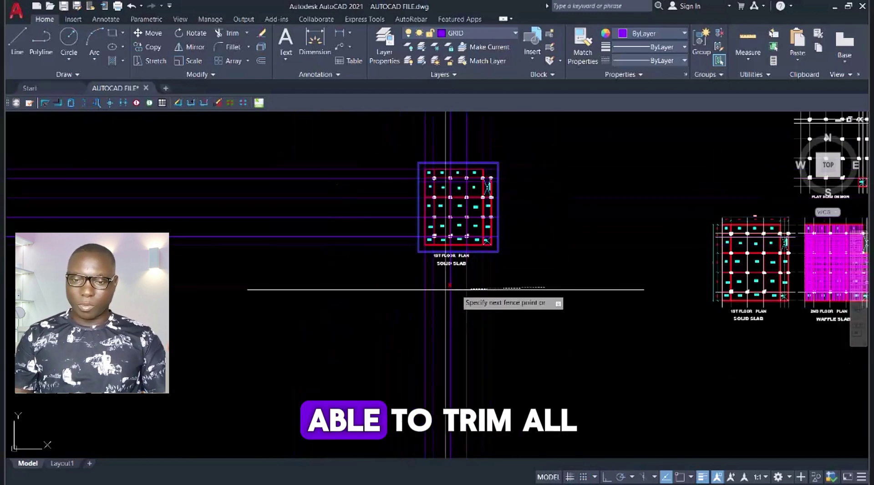
drag(402, 288, 362, 167)
scroll(416, 335, down, 3)
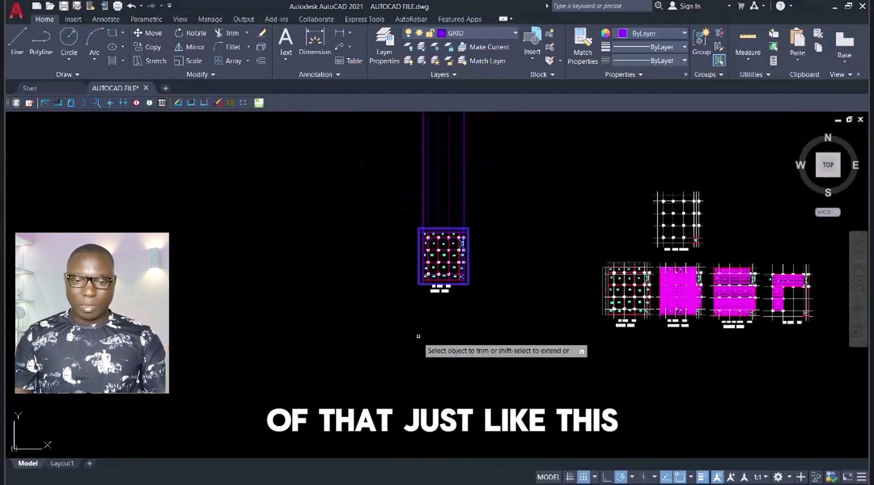
scroll(438, 227, up, 5)
drag(605, 185, 390, 178)
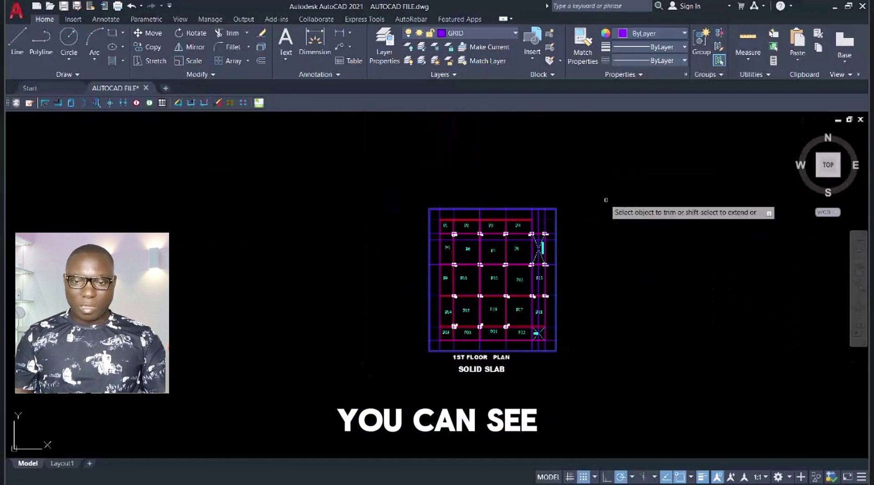
Erase the offset boundary rectangle around the trimmed grid lines.
scroll(605, 209, up, 3)
scroll(512, 224, down, 2)
scroll(449, 200, up, 5)
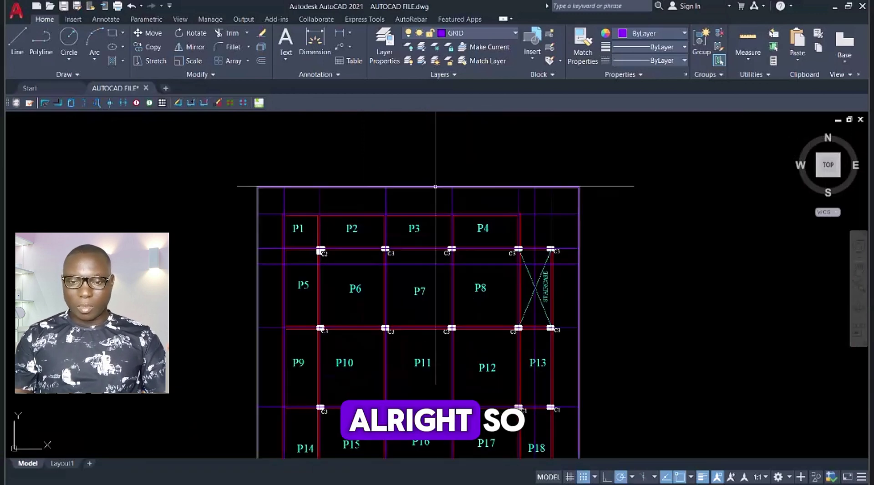
click(426, 173)
click(444, 132)
scroll(445, 132, down, 4)
scroll(448, 207, up, 3)
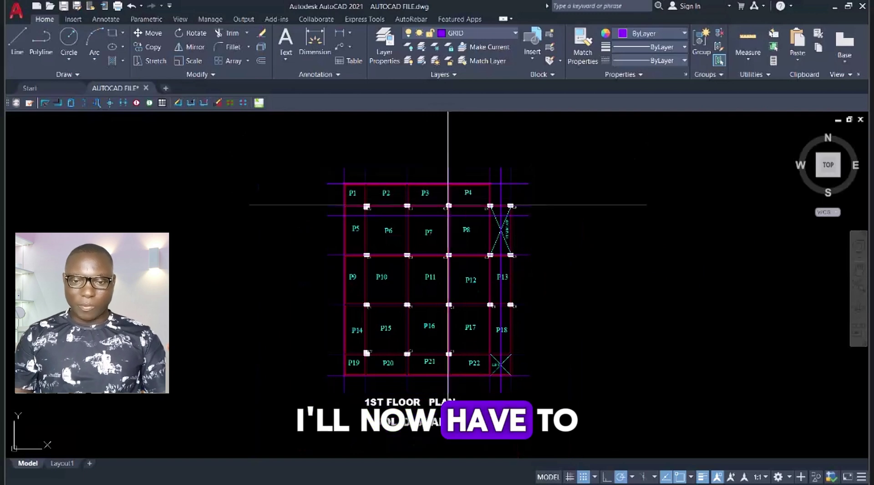
Review the finished grid lines on the 1st floor solid slab plan and look over the other floor plans.
scroll(500, 227, up, 2)
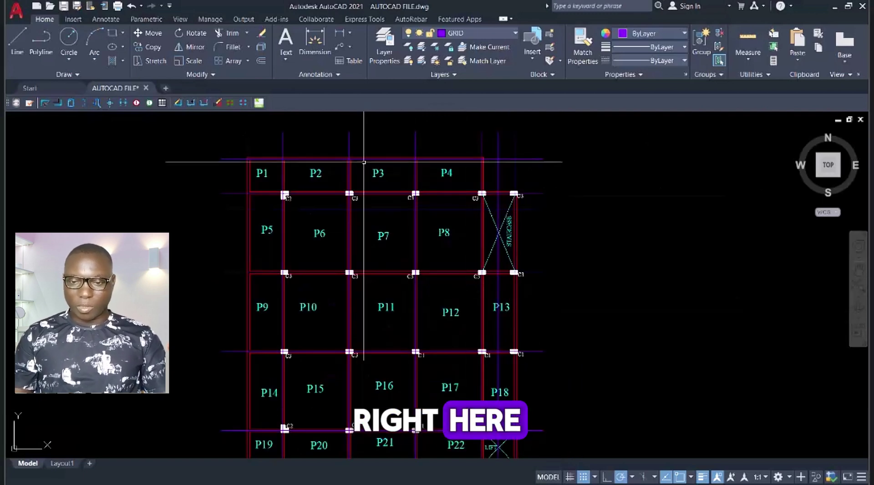
scroll(496, 136, down, 2)
scroll(462, 200, up, 2)
scroll(445, 274, down, 3)
scroll(446, 267, up, 3)
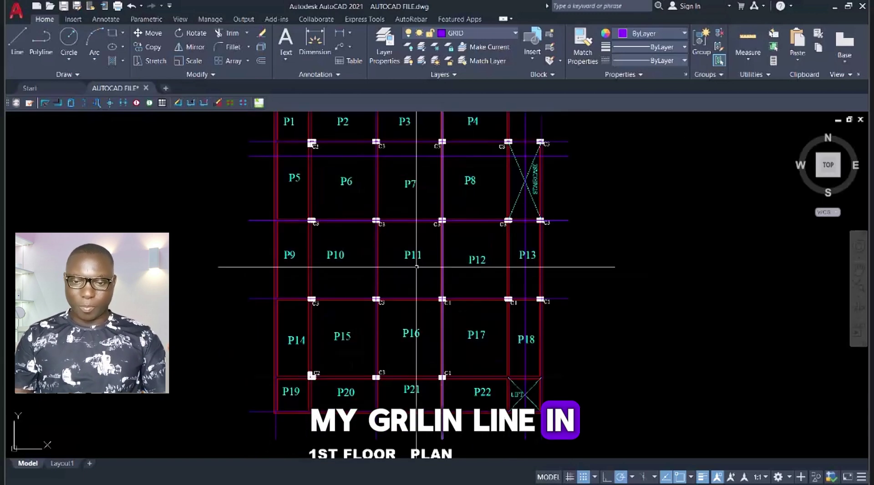
scroll(476, 236, down, 2)
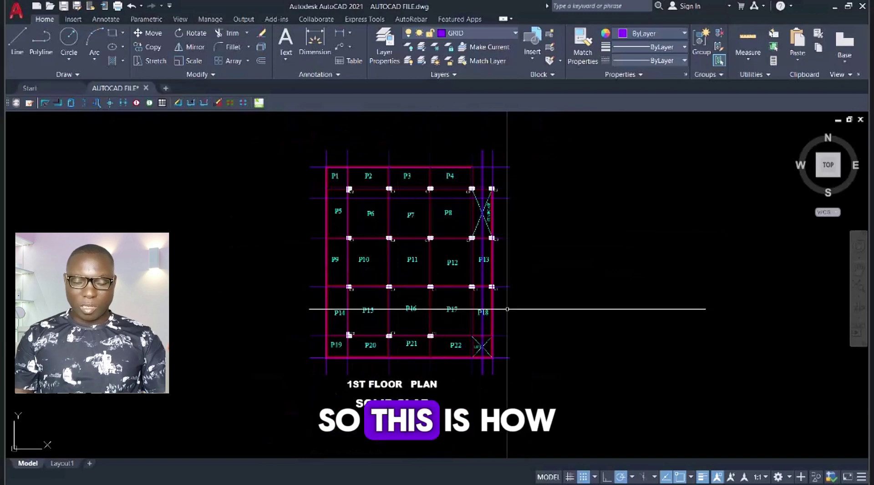
scroll(451, 259, up, 2)
scroll(401, 214, down, 2)
scroll(291, 182, up, 2)
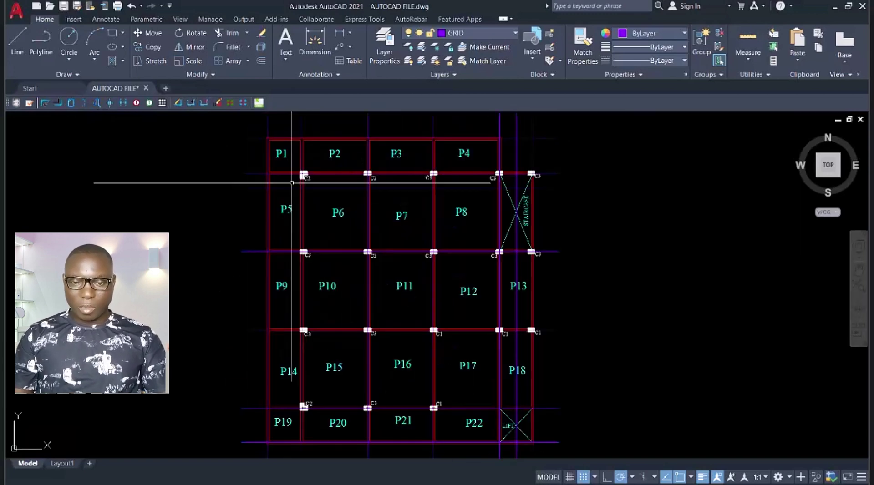
scroll(357, 211, down, 2)
scroll(426, 248, up, 2)
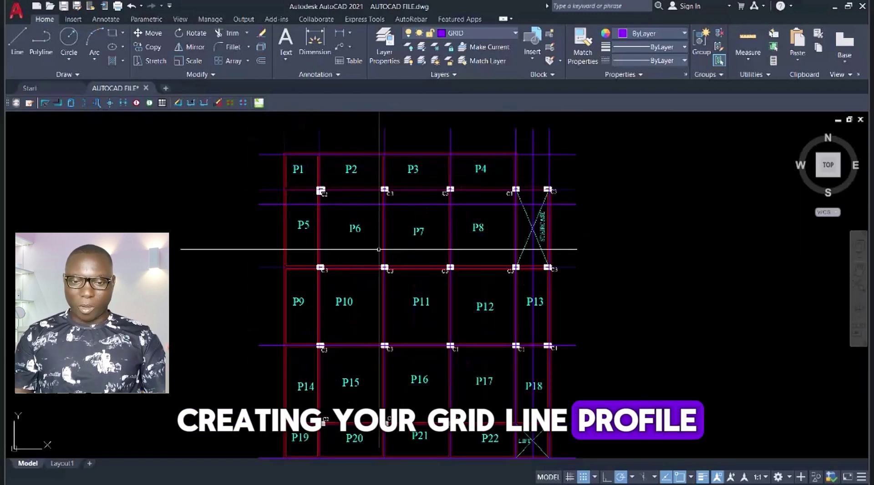
scroll(385, 259, down, 2)
scroll(444, 268, up, 3)
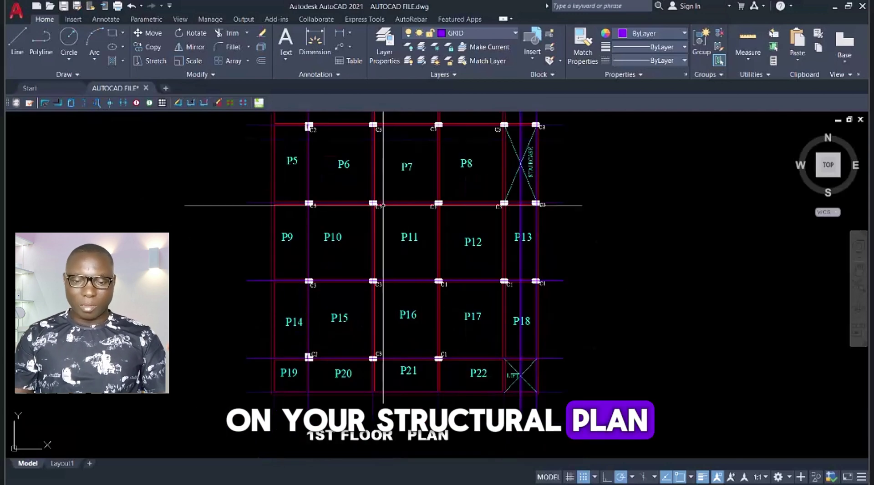
scroll(369, 296, down, 2)
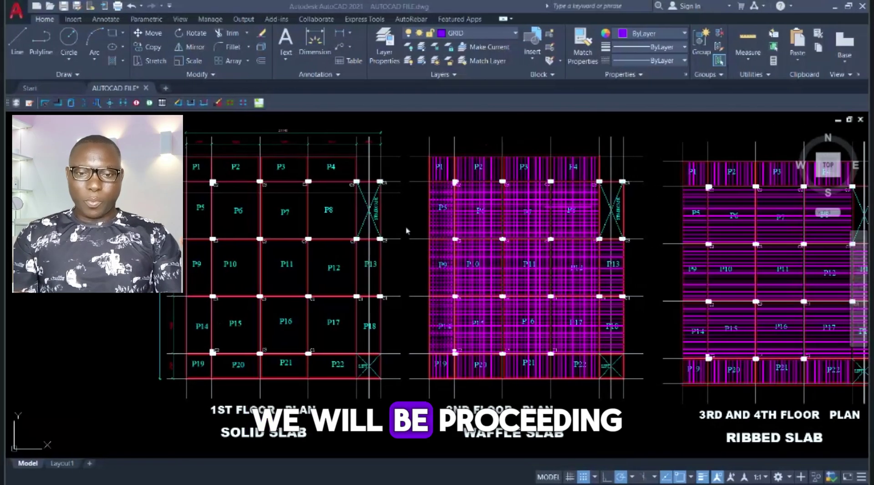
click(407, 230)
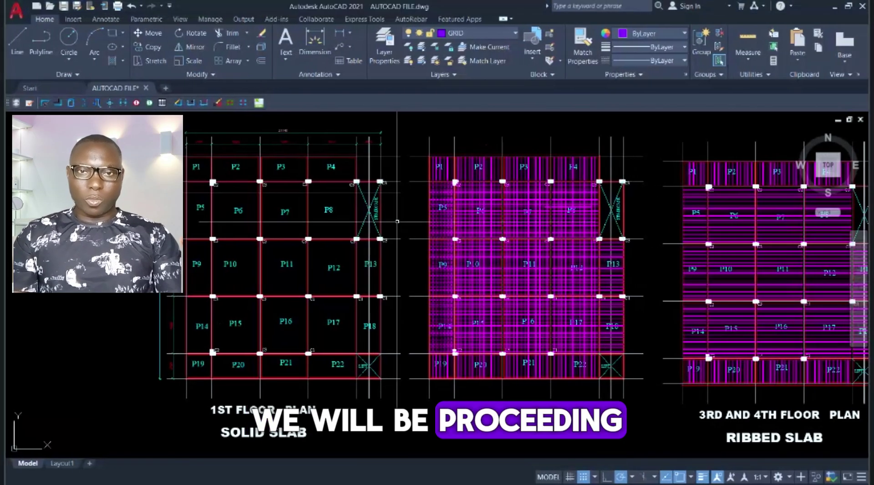
scroll(295, 212, down, 5)
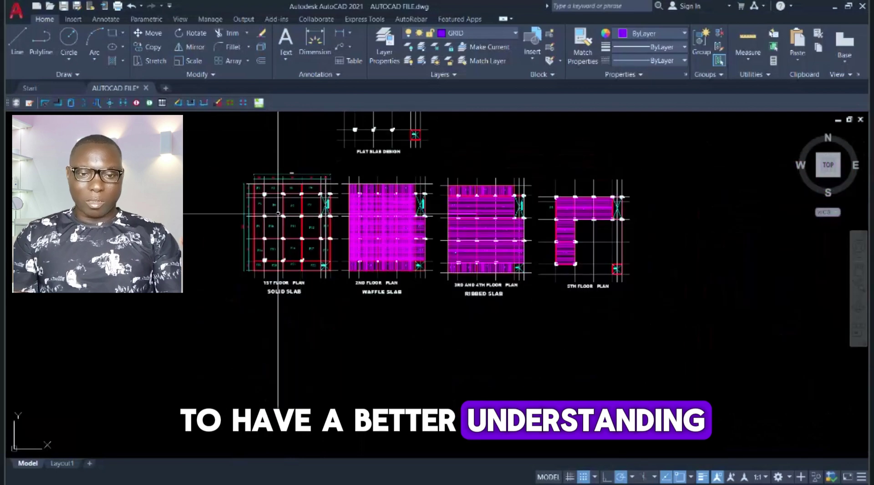
Examine the panel numbering from P1 to P22 on the 1st floor solid slab plan.
scroll(241, 211, up, 5)
scroll(333, 270, up, 2)
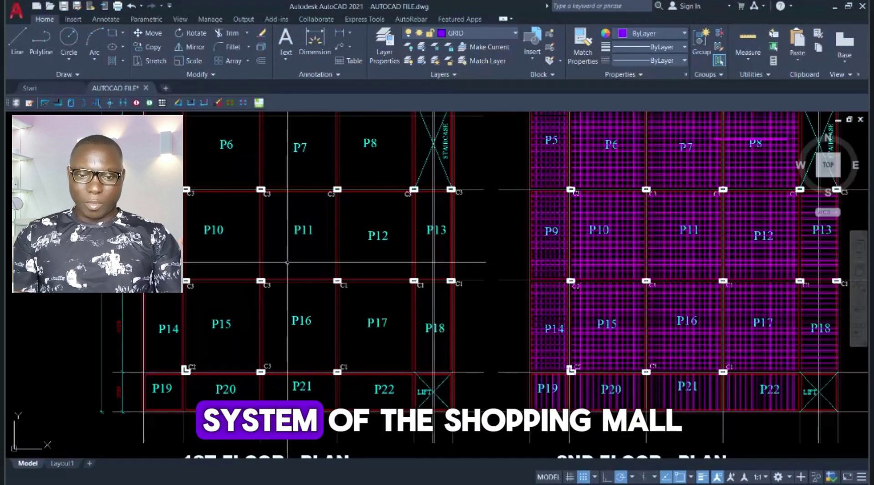
scroll(228, 210, down, 5)
scroll(202, 206, up, 5)
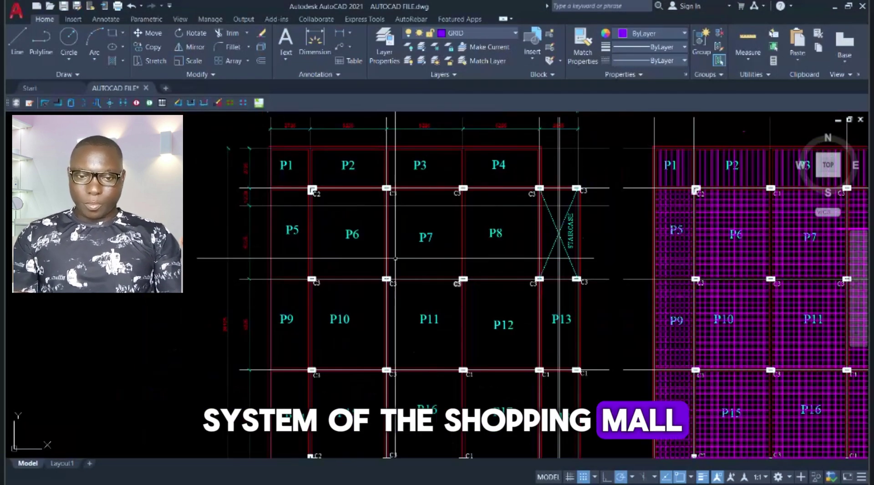
scroll(423, 138, down, 5)
scroll(323, 197, up, 5)
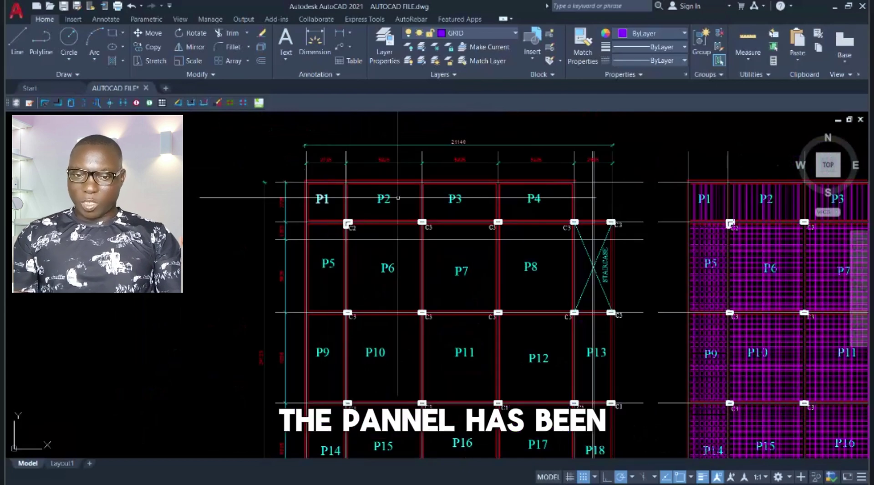
scroll(465, 199, down, 5)
scroll(460, 214, up, 5)
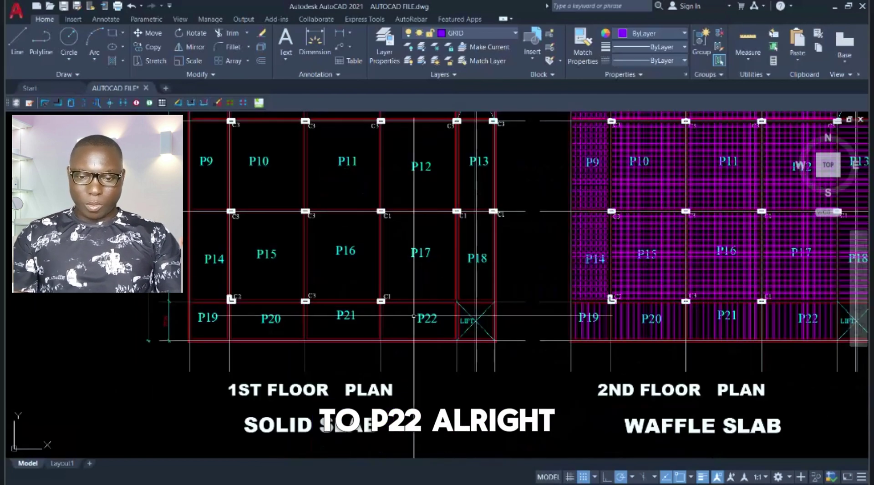
scroll(430, 321, up, 3)
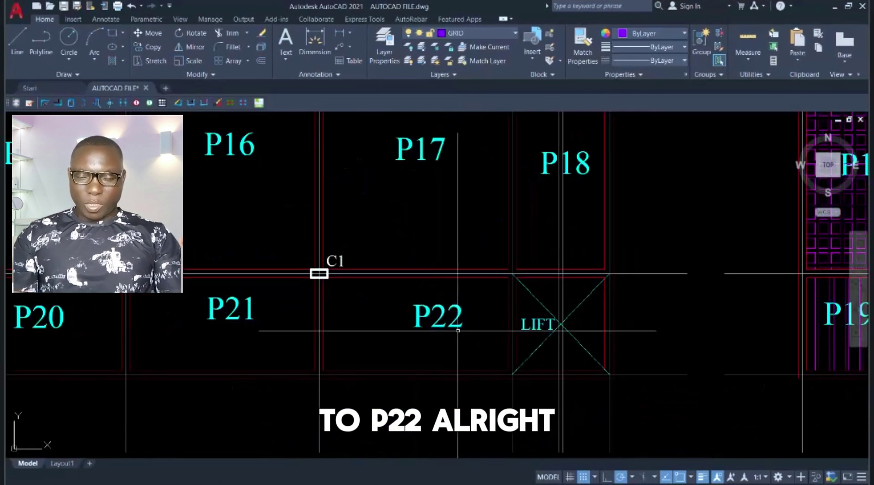
scroll(457, 331, down, 5)
Examine the outer cantilever panels and the lift and staircase openings on the 1st floor plan.
scroll(333, 186, up, 4)
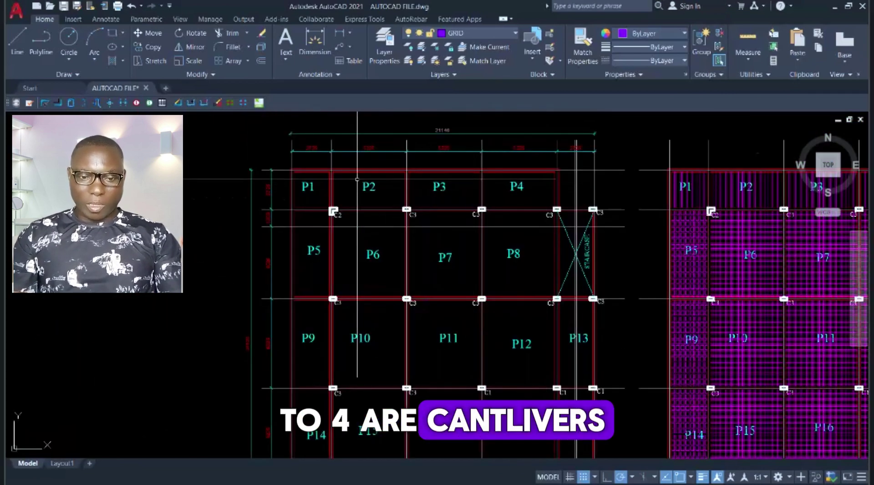
scroll(314, 236, down, 2)
scroll(322, 400, up, 2)
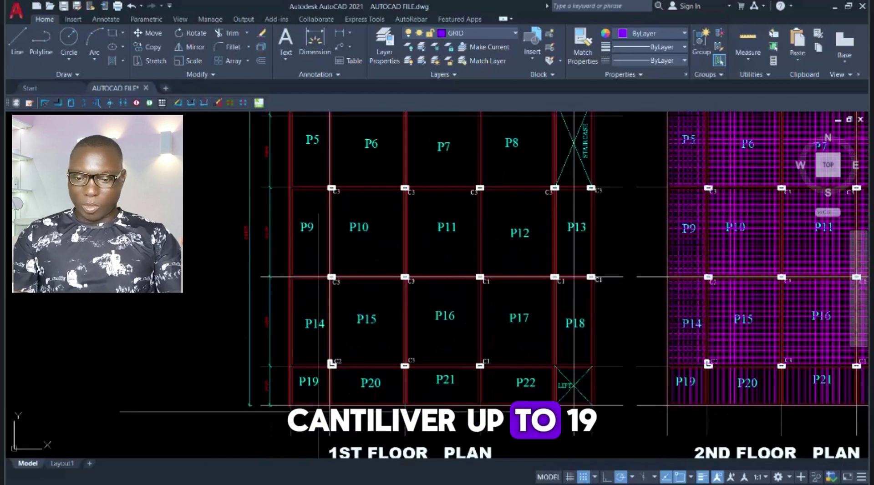
scroll(465, 408, down, 2)
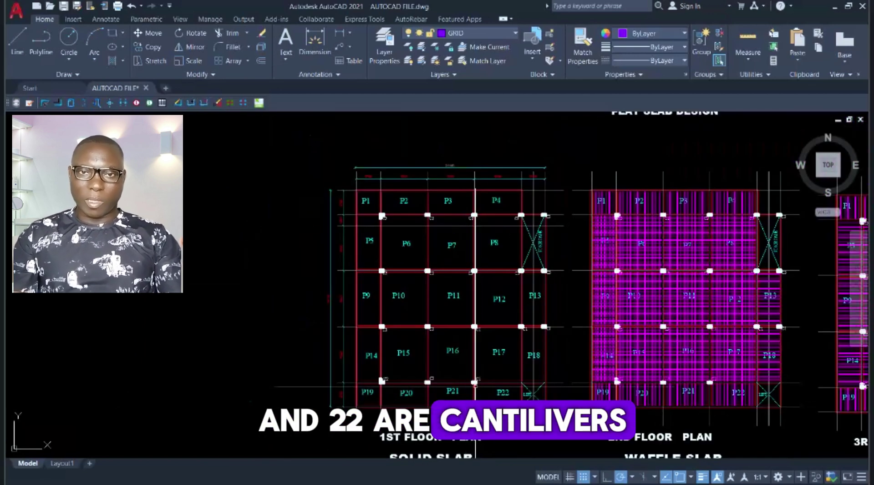
scroll(480, 383, up, 2)
scroll(482, 382, down, 2)
scroll(493, 383, up, 2)
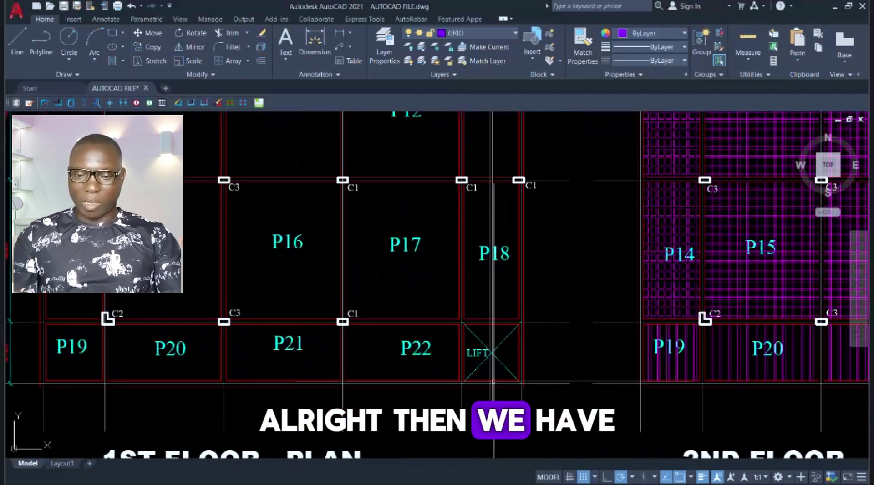
scroll(485, 359, down, 2)
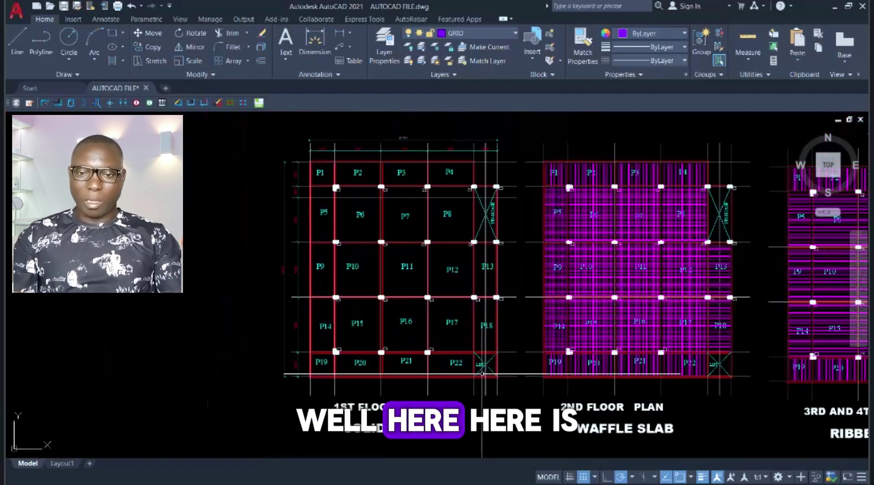
scroll(476, 194, up, 2)
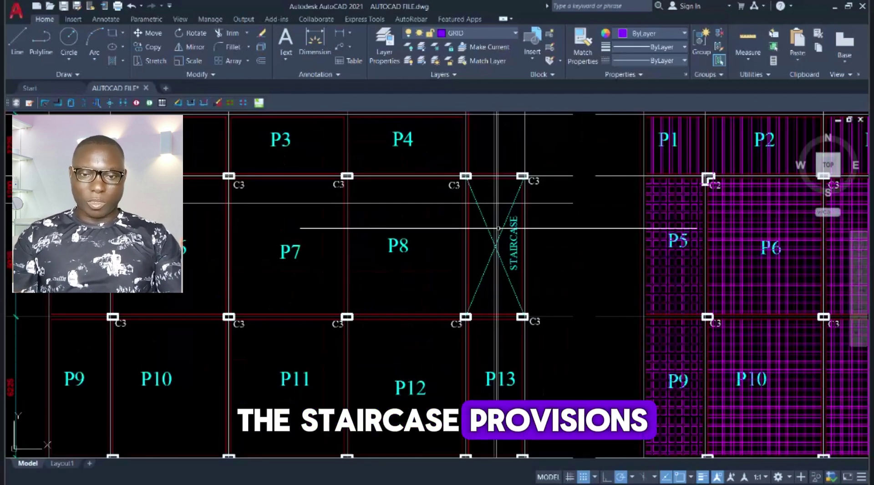
scroll(498, 228, down, 5)
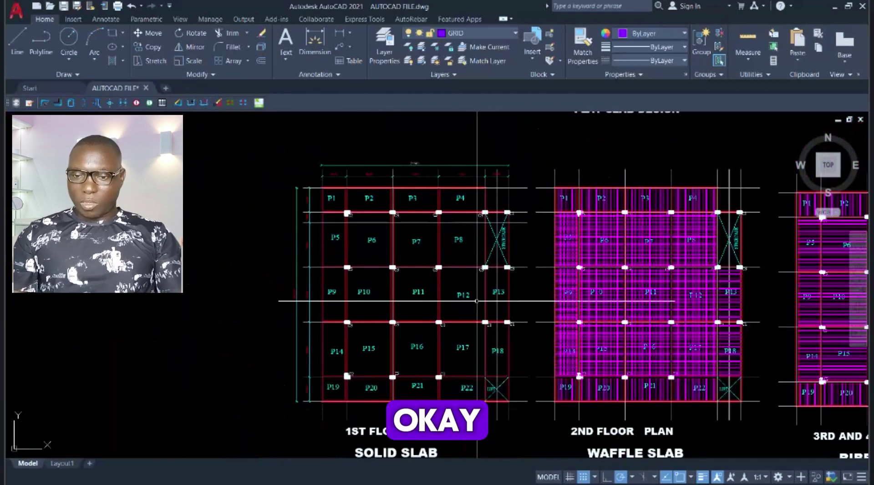
Examine the waffle slab on the 2nd floor plan and the ribbed slab on the 3rd and 4th floor plan.
scroll(436, 242, down, 3)
scroll(557, 396, up, 6)
scroll(556, 396, down, 3)
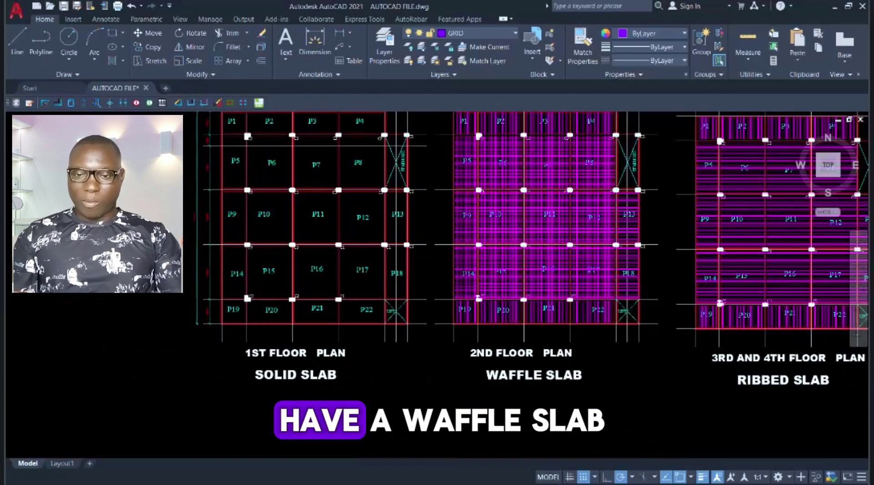
scroll(421, 225, up, 5)
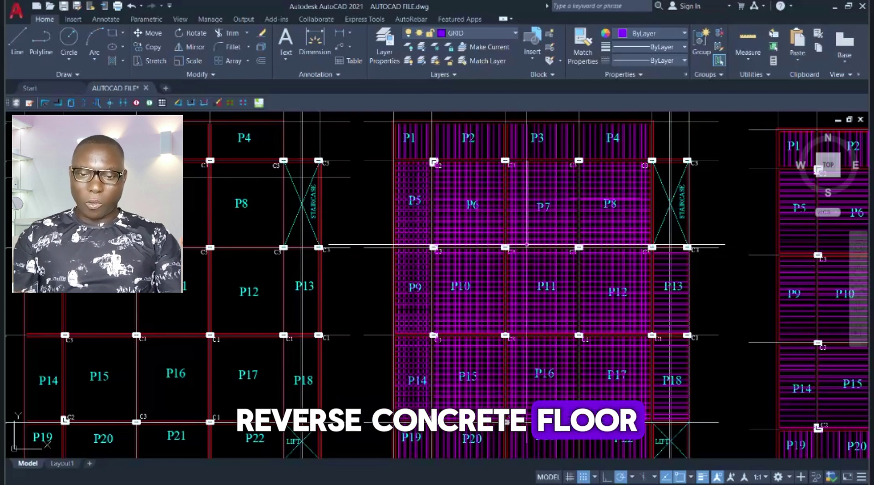
scroll(469, 224, down, 4)
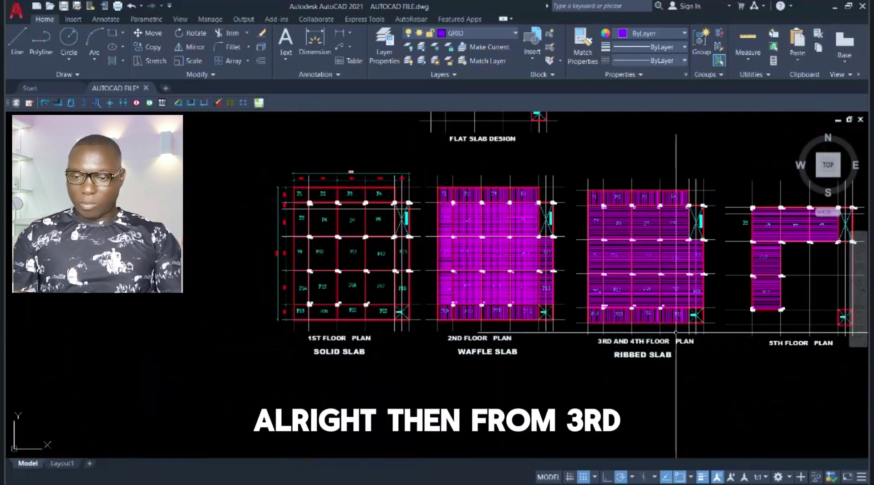
scroll(676, 333, up, 2)
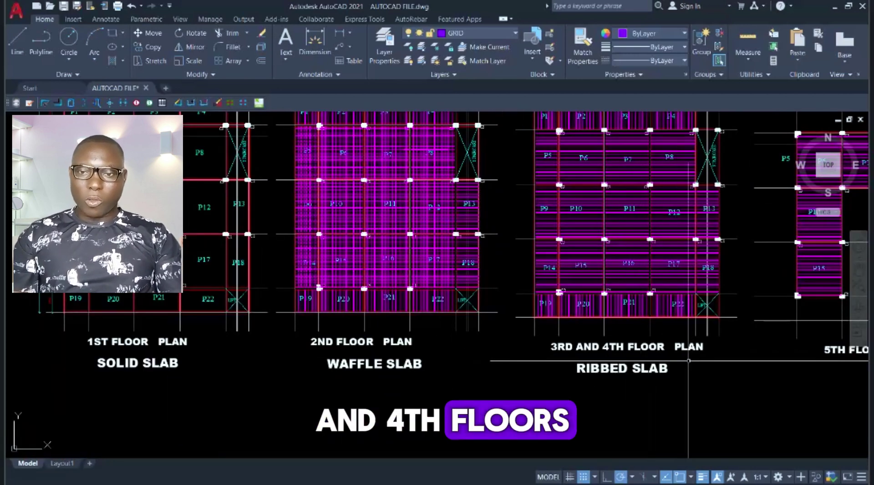
scroll(562, 356, down, 3)
scroll(605, 298, up, 5)
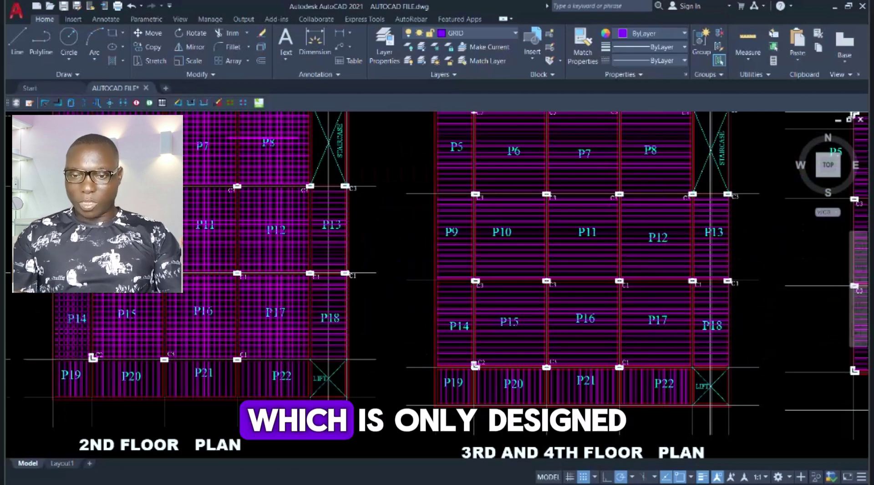
scroll(555, 250, down, 3)
scroll(556, 250, up, 3)
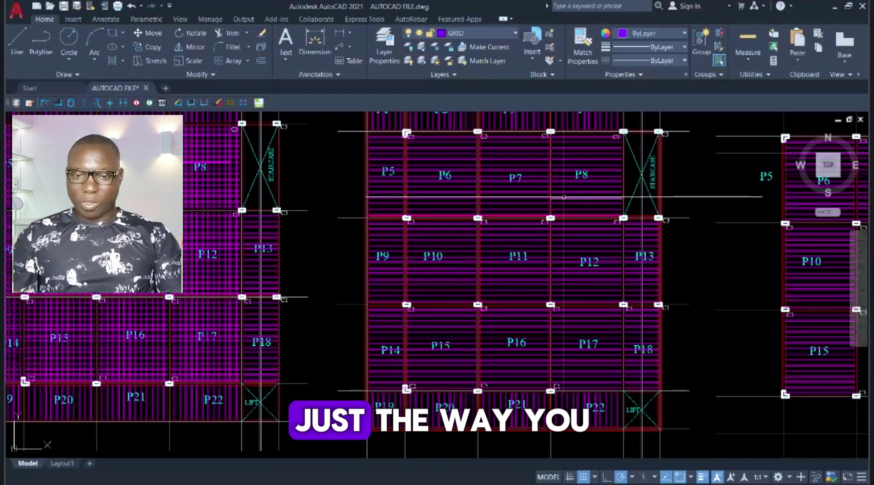
scroll(469, 182, up, 3)
scroll(469, 182, down, 5)
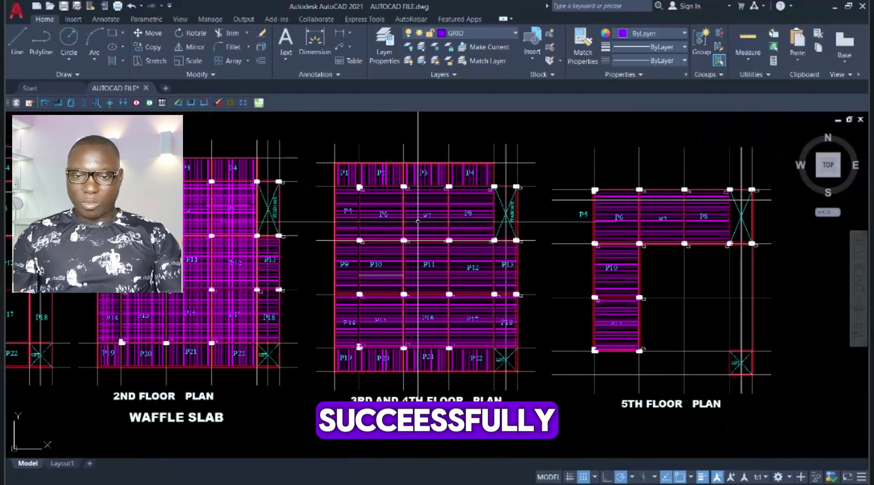
scroll(431, 195, up, 5)
scroll(410, 195, down, 5)
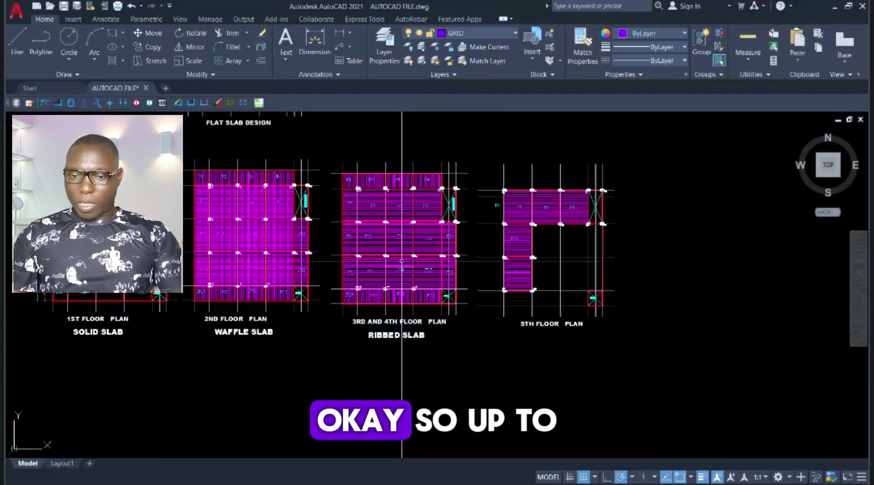
Examine the slab panels and the lift position on the 5th floor plan.
scroll(401, 261, up, 3)
scroll(556, 269, down, 3)
scroll(531, 354, up, 3)
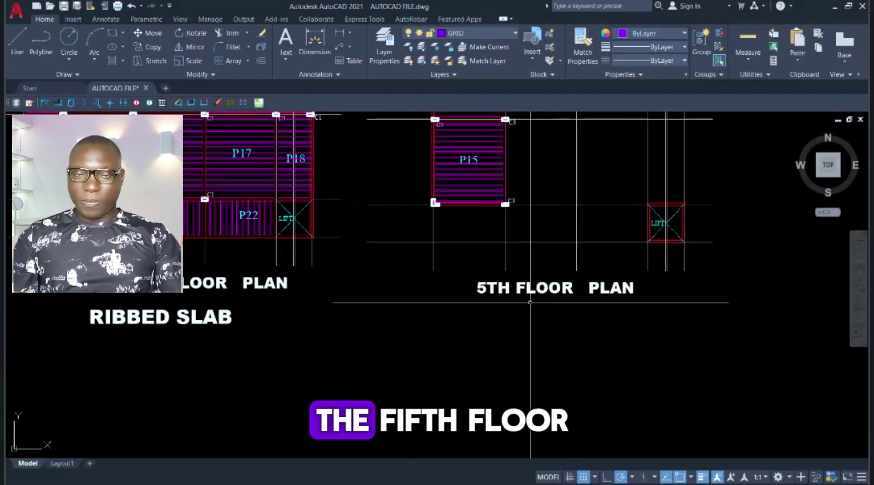
scroll(530, 254, up, 2)
scroll(529, 255, down, 2)
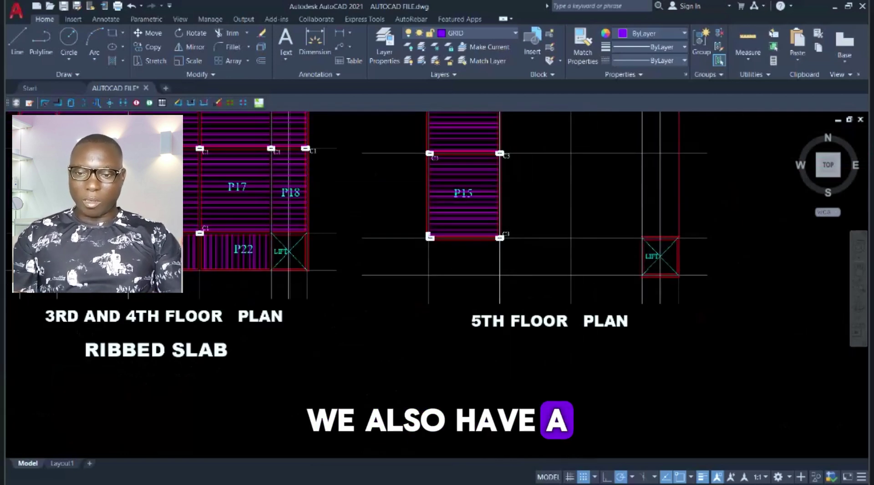
scroll(529, 255, down, 3)
scroll(632, 187, up, 5)
scroll(633, 187, down, 6)
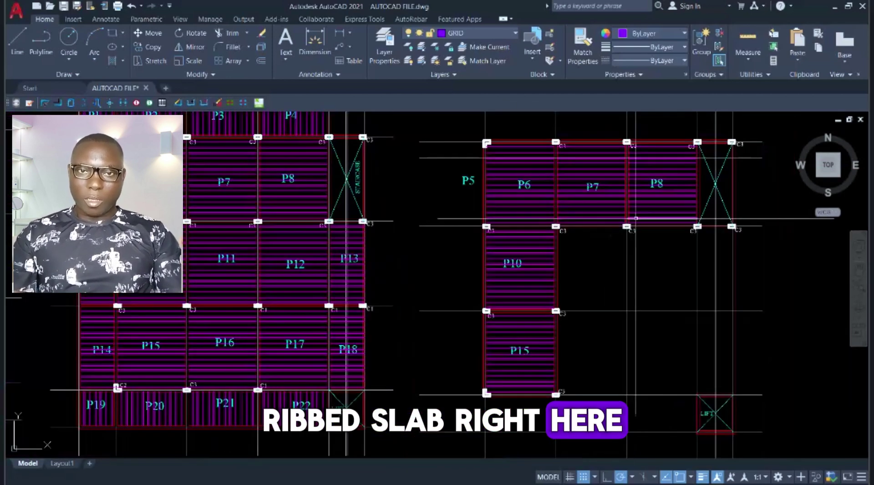
Look over the flat slab design layout above the row of floor plans.
scroll(463, 162, up, 4)
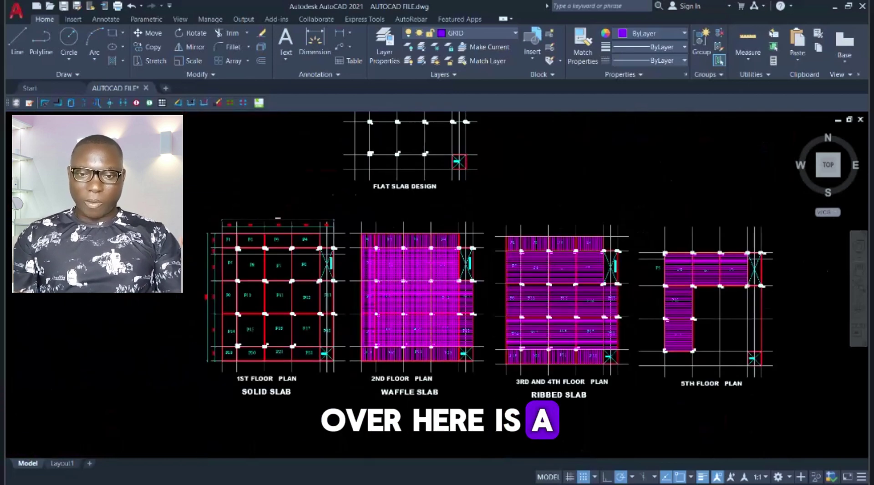
scroll(437, 150, down, 4)
scroll(429, 145, up, 5)
scroll(428, 145, down, 4)
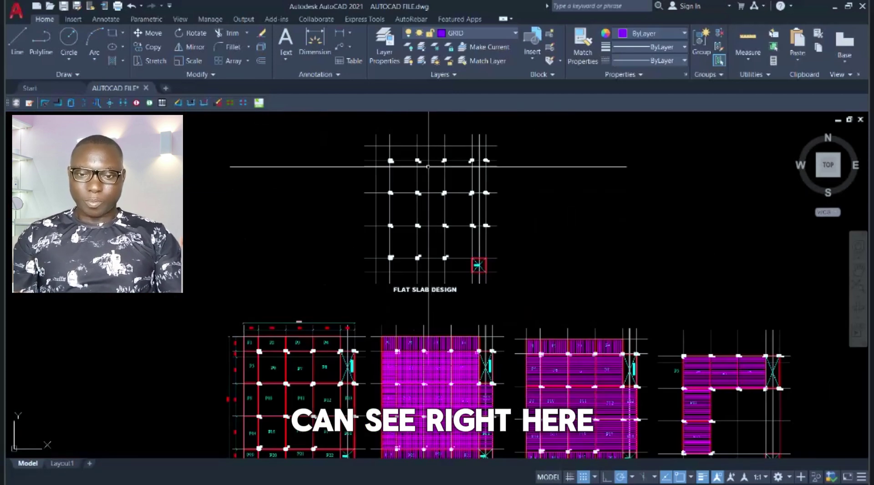
scroll(451, 160, up, 3)
scroll(531, 161, down, 5)
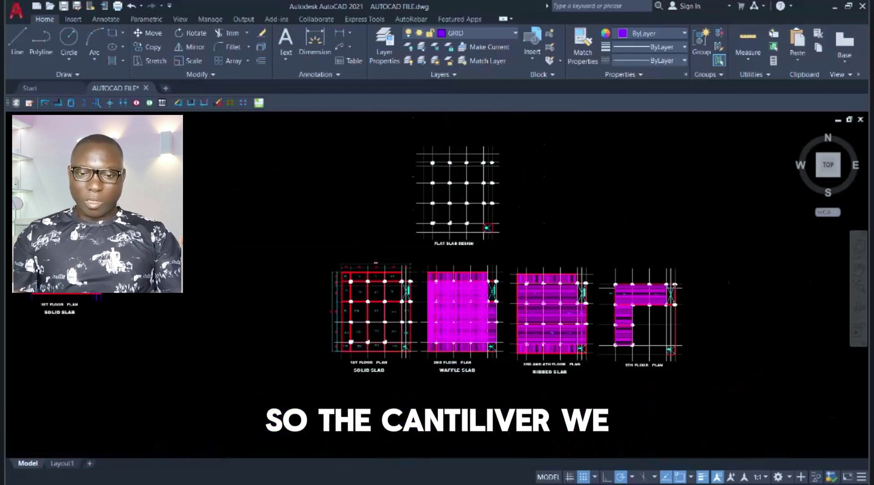
Read the cantilever dimensions beside panel P1 in both directions and review the 1st floor plan's overall panel layout.
scroll(353, 315, up, 3)
scroll(353, 315, up, 6)
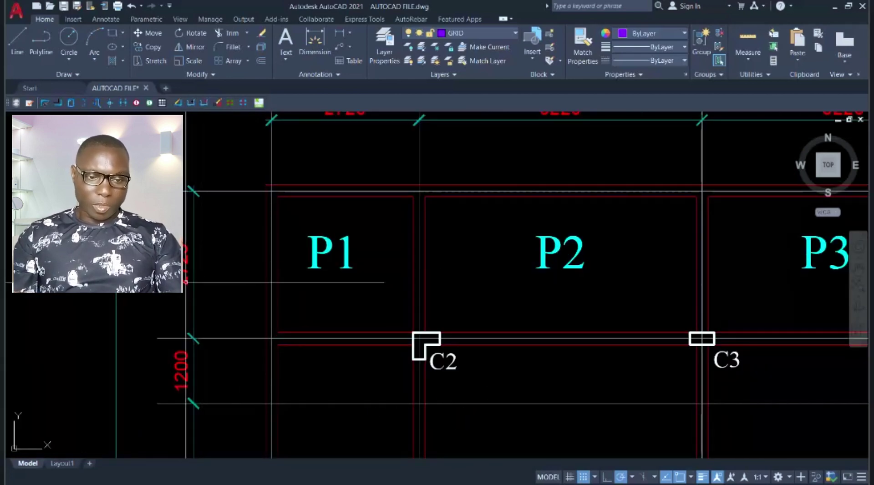
scroll(204, 275, up, 2)
scroll(254, 262, down, 2)
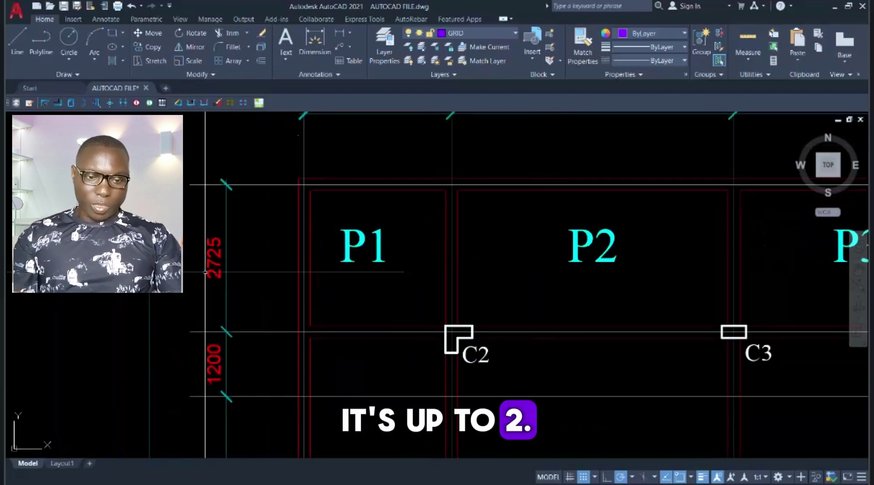
scroll(227, 260, up, 2)
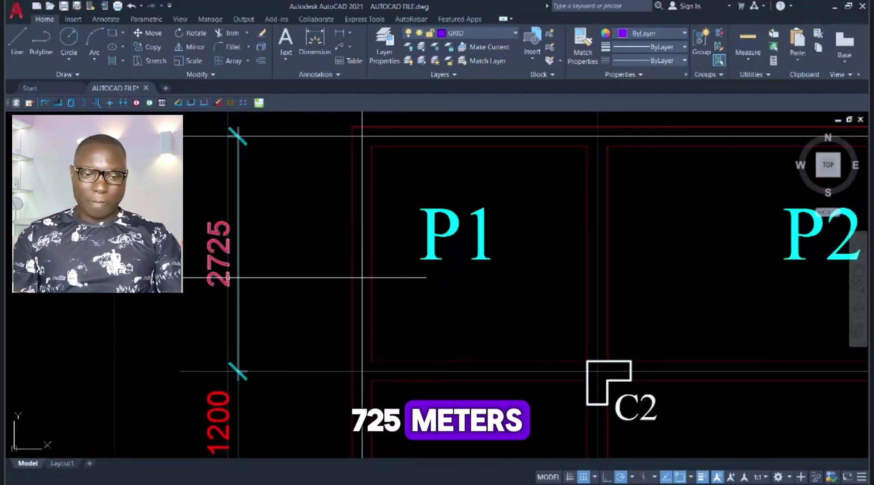
scroll(218, 282, down, 8)
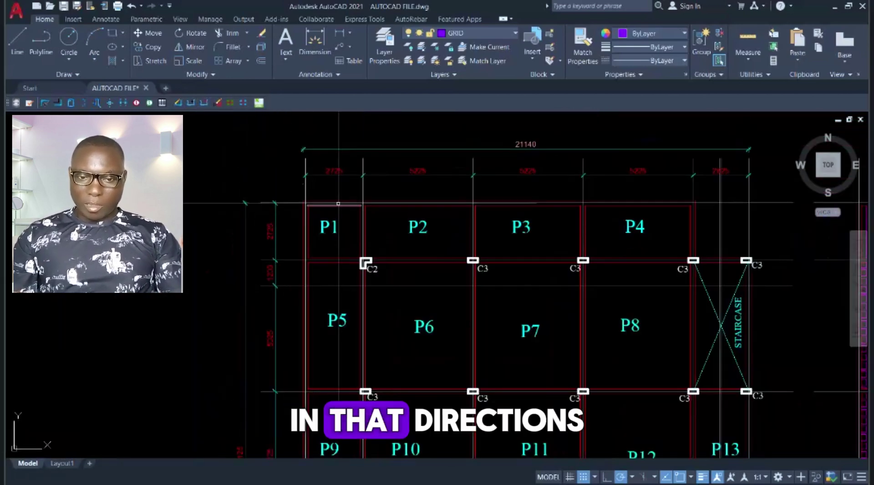
scroll(356, 191, up, 6)
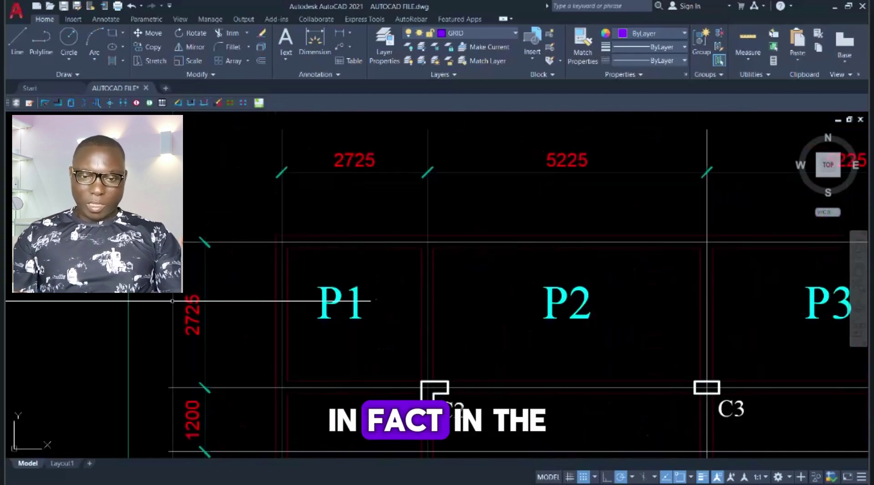
scroll(357, 191, down, 4)
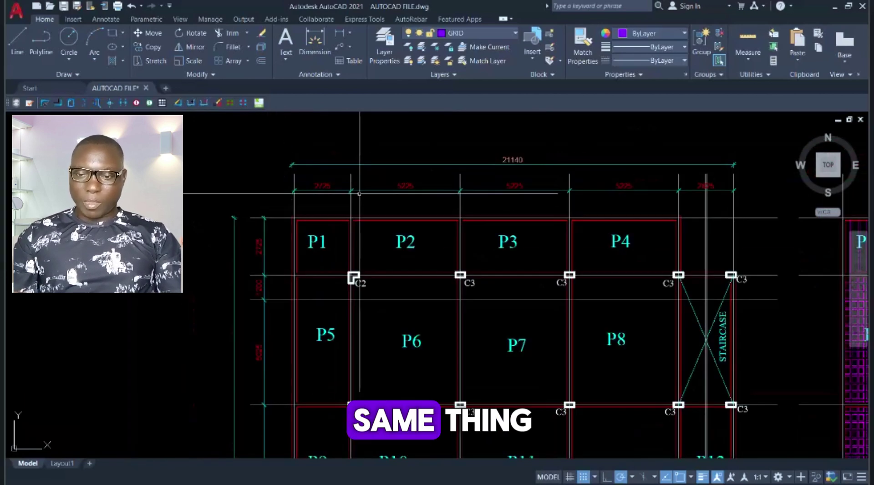
scroll(490, 237, down, 4)
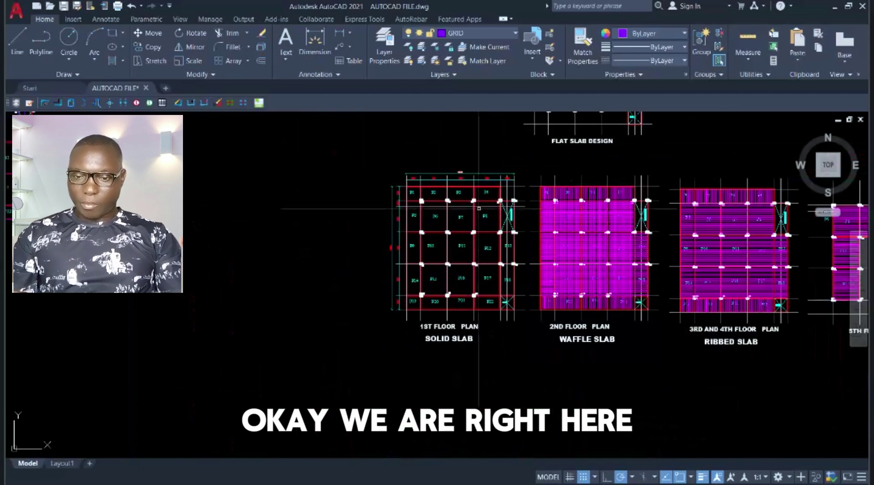
scroll(507, 252, up, 2)
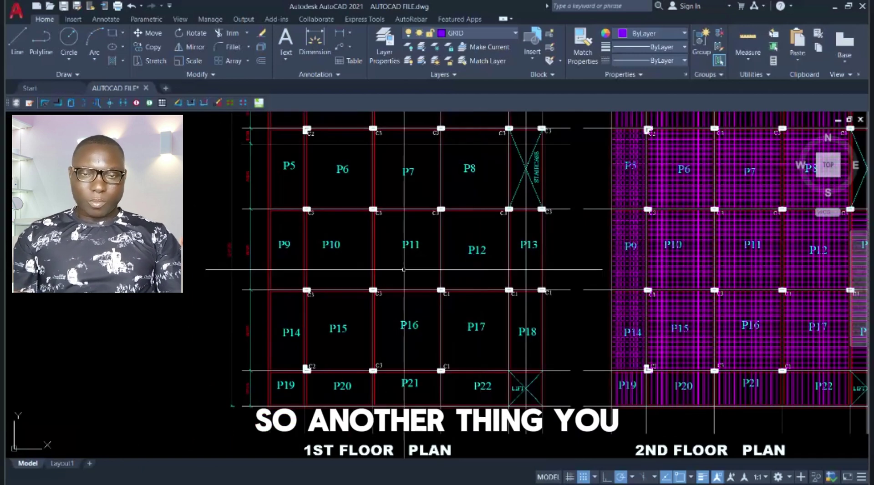
scroll(386, 304, down, 2)
scroll(385, 252, up, 2)
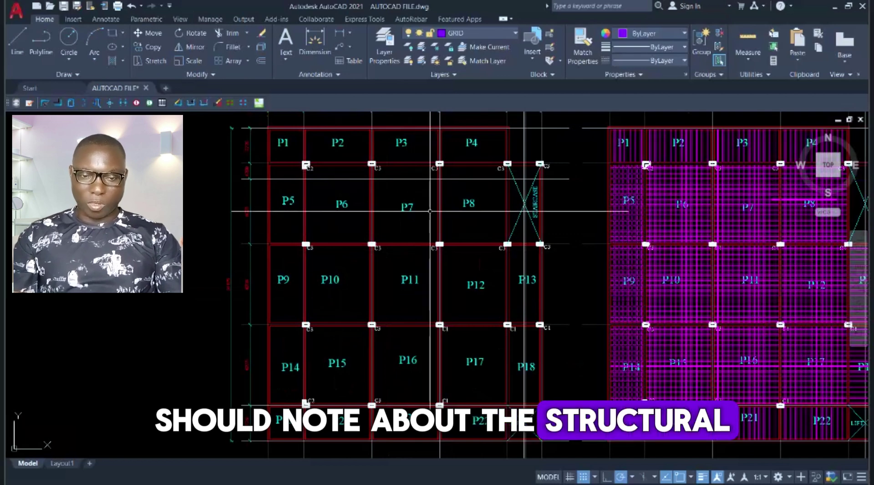
Inspect the cross-section shapes and tags of columns C2 and C1 on the 1st floor plan.
scroll(325, 179, up, 3)
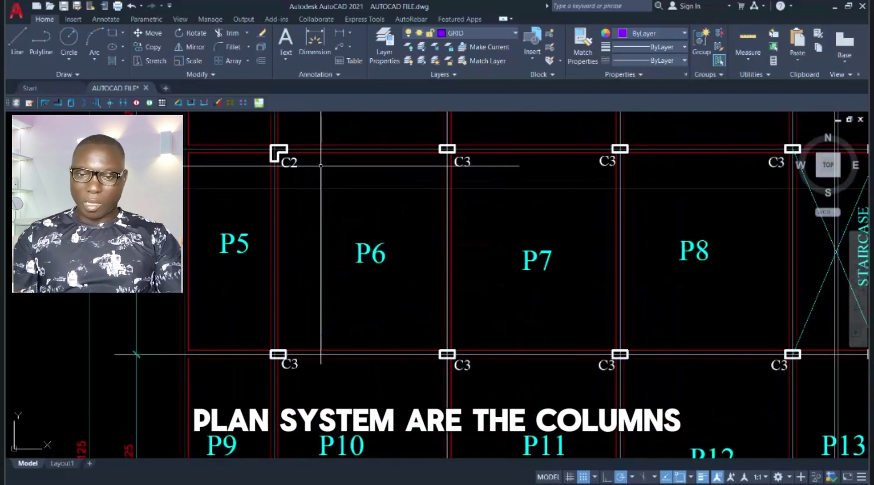
scroll(312, 170, up, 7)
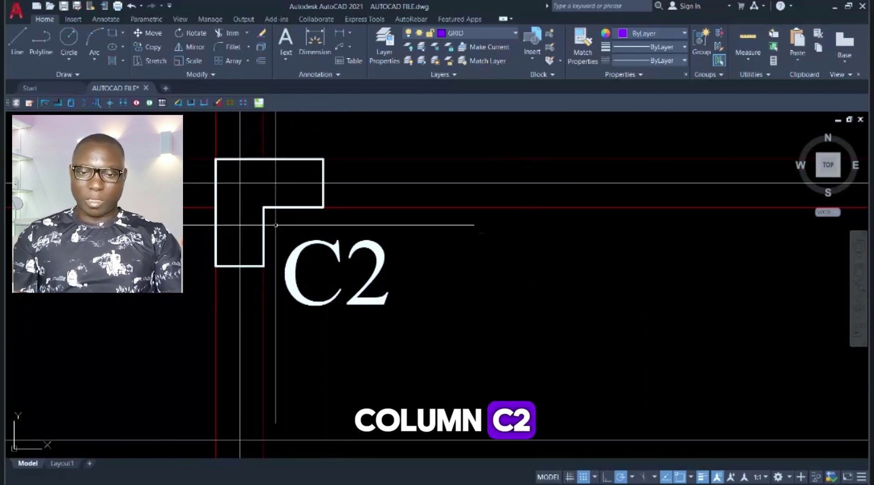
scroll(319, 225, down, 6)
scroll(499, 232, up, 3)
scroll(572, 306, down, 6)
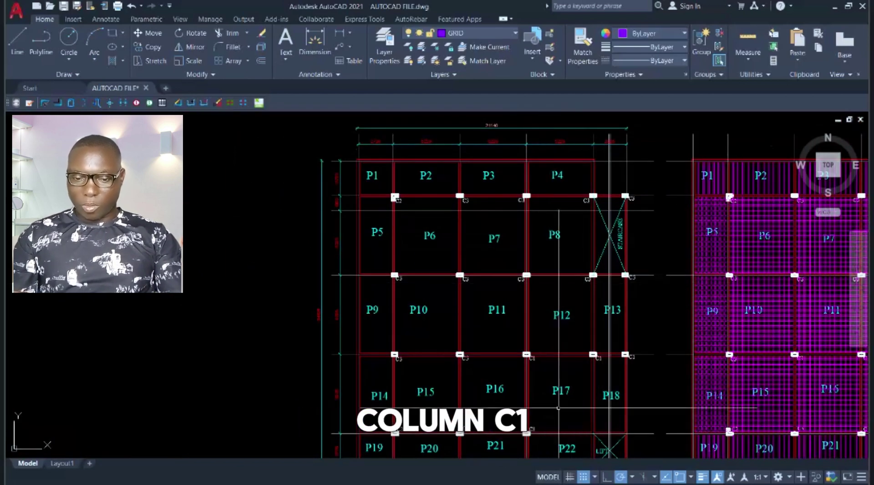
scroll(410, 255, down, 2)
scroll(461, 383, up, 3)
scroll(520, 346, up, 8)
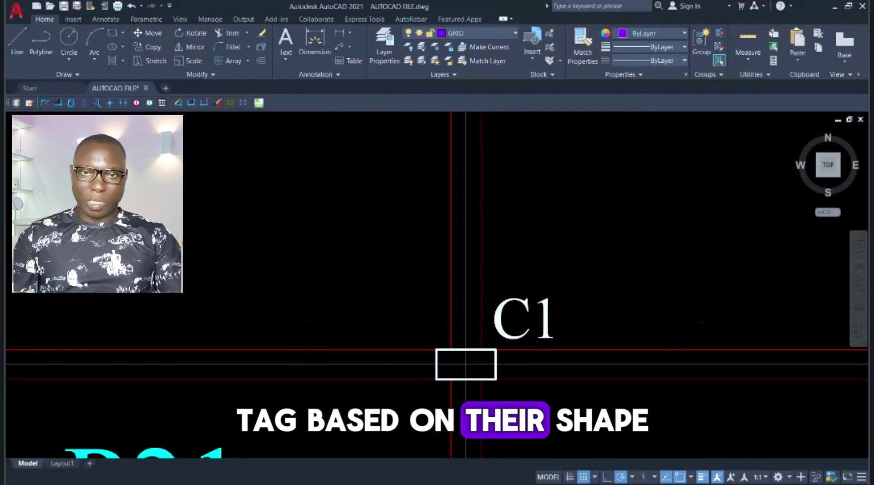
Compare the C1, C2 and C3 column tags and shapes along the grid line between panels P14–P17 and P19–P22.
scroll(466, 364, down, 4)
scroll(480, 348, up, 2)
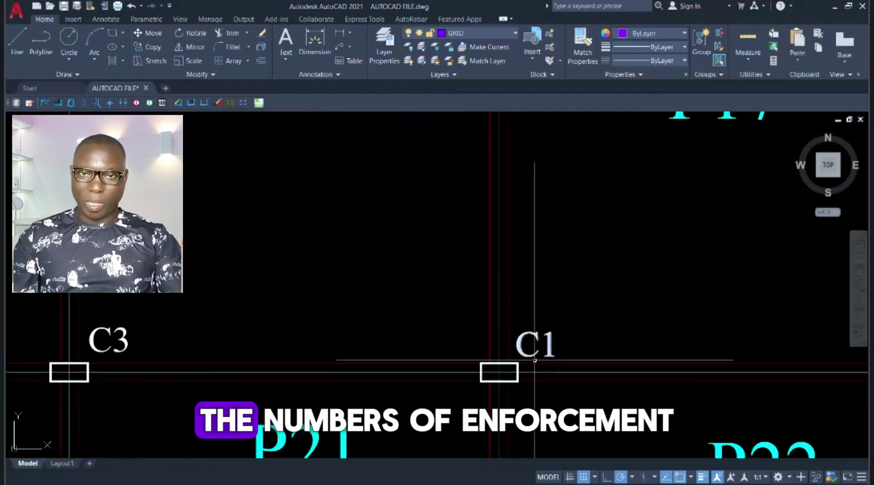
scroll(523, 378, down, 2)
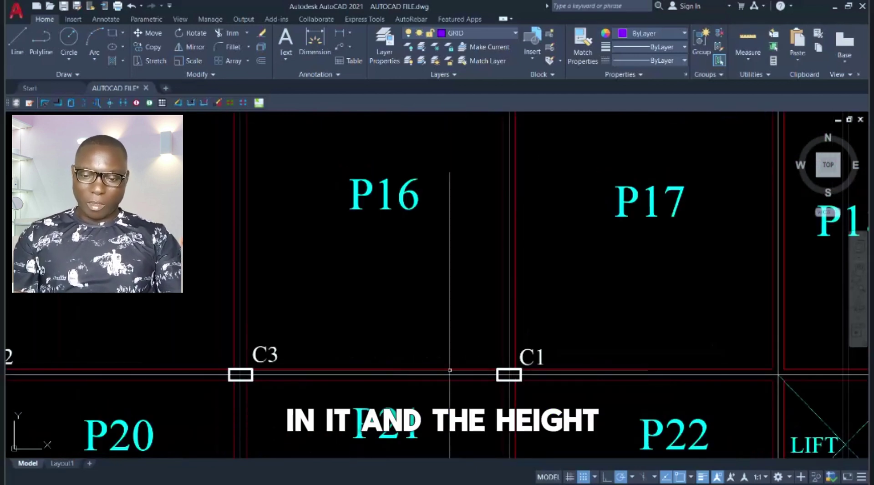
scroll(449, 370, down, 4)
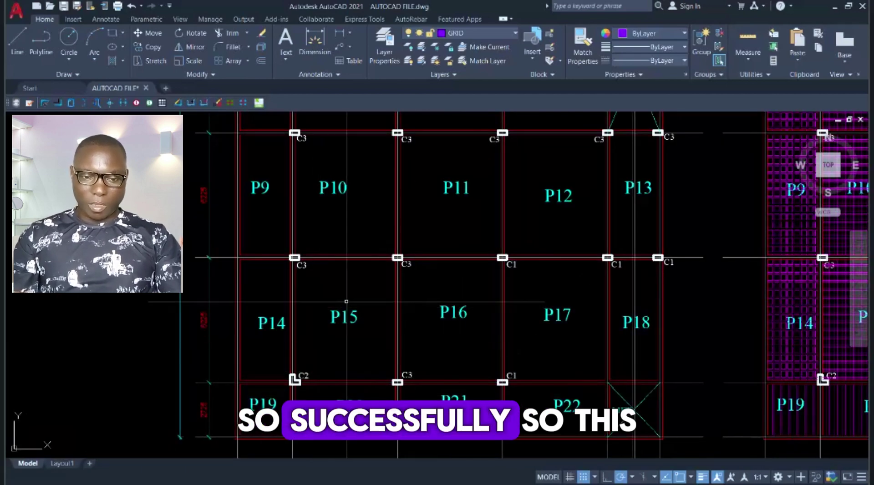
scroll(282, 384, up, 3)
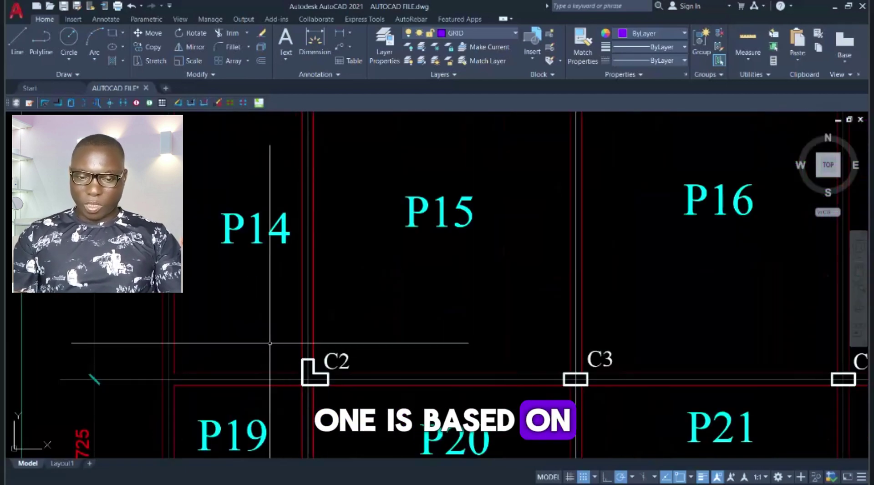
scroll(400, 371, down, 2)
scroll(518, 366, up, 2)
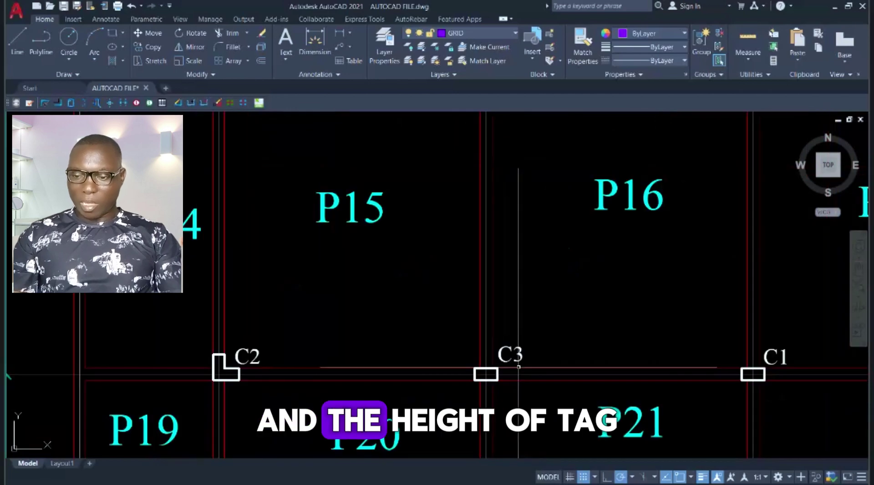
scroll(519, 366, down, 5)
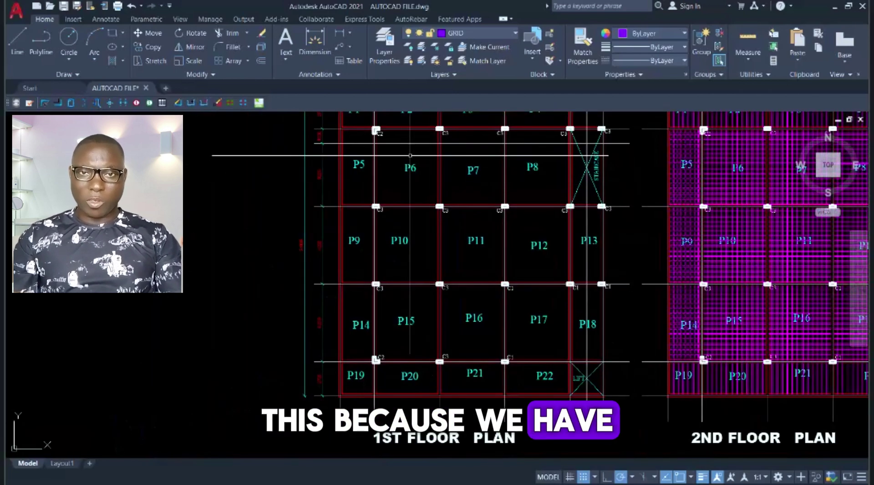
Examine the column tags around panels P5 to P13 and the staircase on the 1st floor plan.
scroll(340, 261, up, 5)
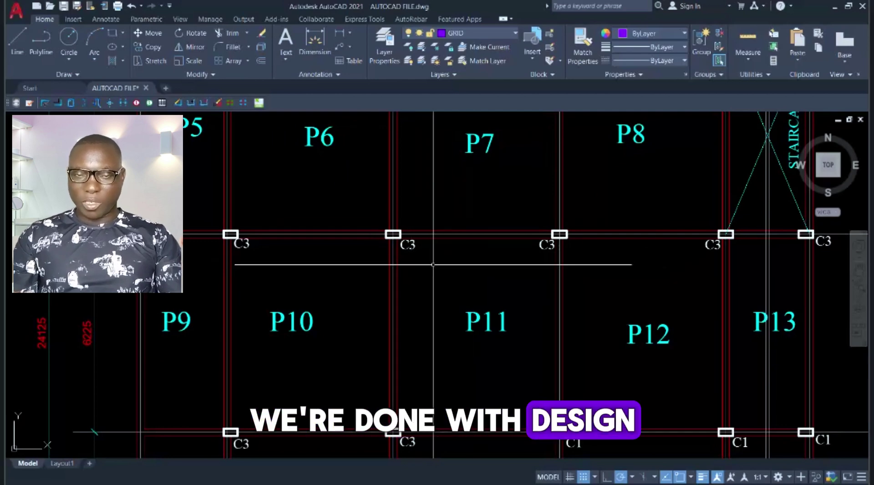
scroll(387, 221, down, 4)
scroll(402, 149, up, 3)
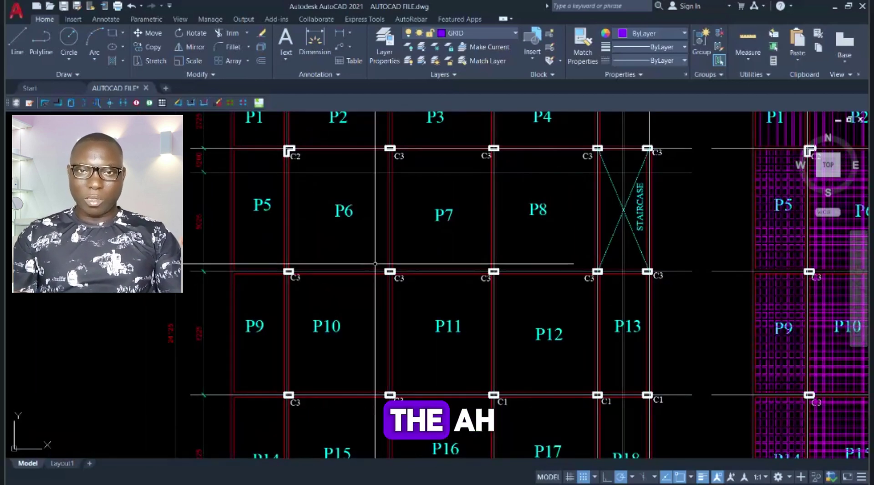
scroll(443, 236, up, 2)
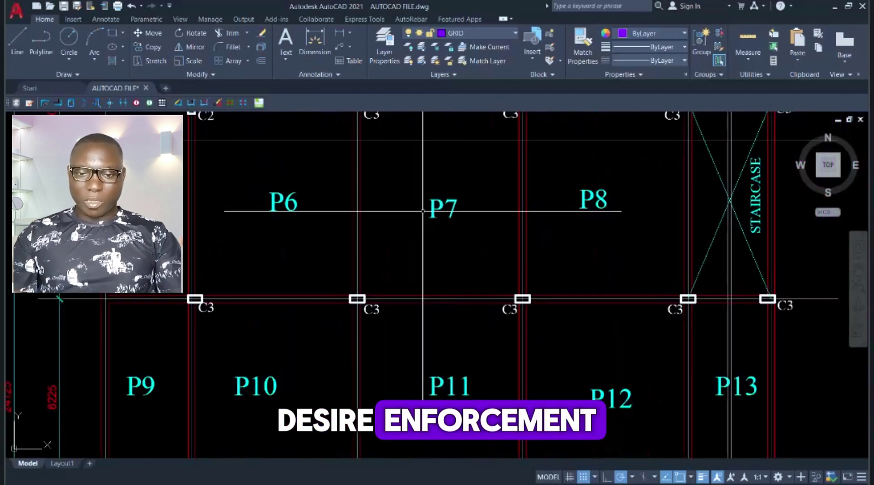
scroll(423, 211, down, 2)
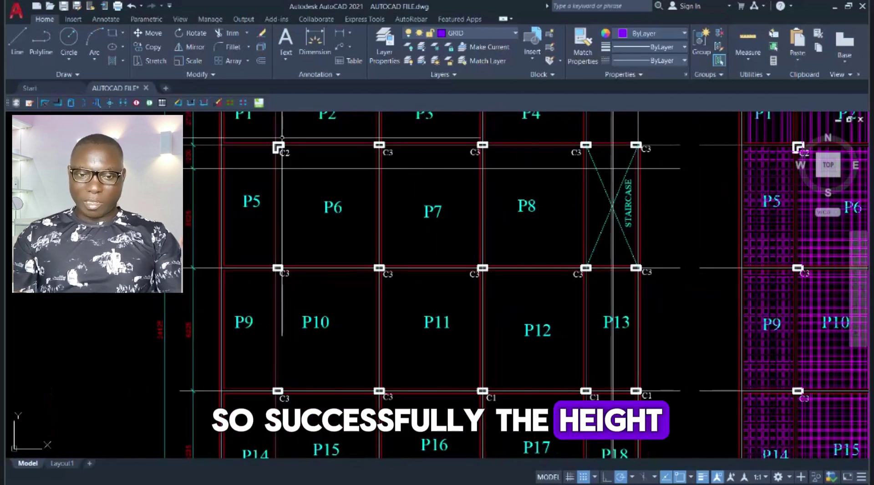
scroll(273, 152, up, 2)
scroll(434, 184, down, 6)
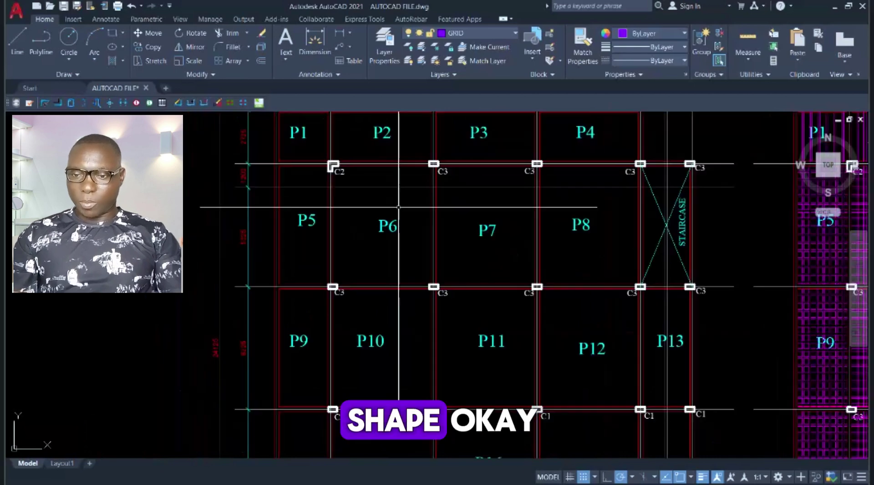
scroll(448, 222, up, 2)
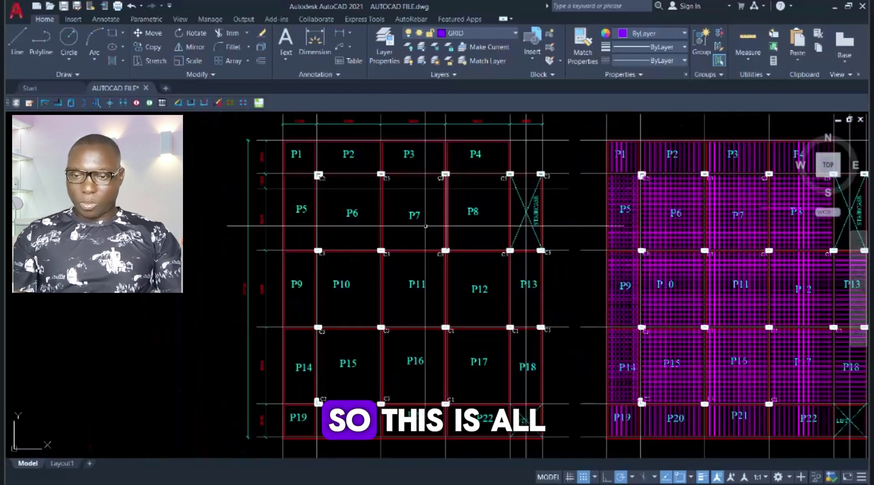
Review the row of floor plans from the 1st to the 5th floor, comparing the solid, waffle and ribbed slab layouts.
scroll(319, 248, down, 4)
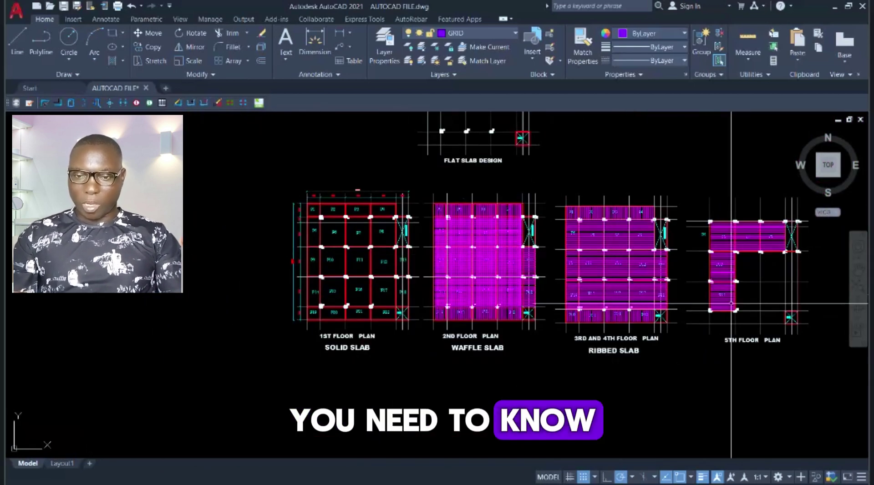
scroll(354, 258, up, 2)
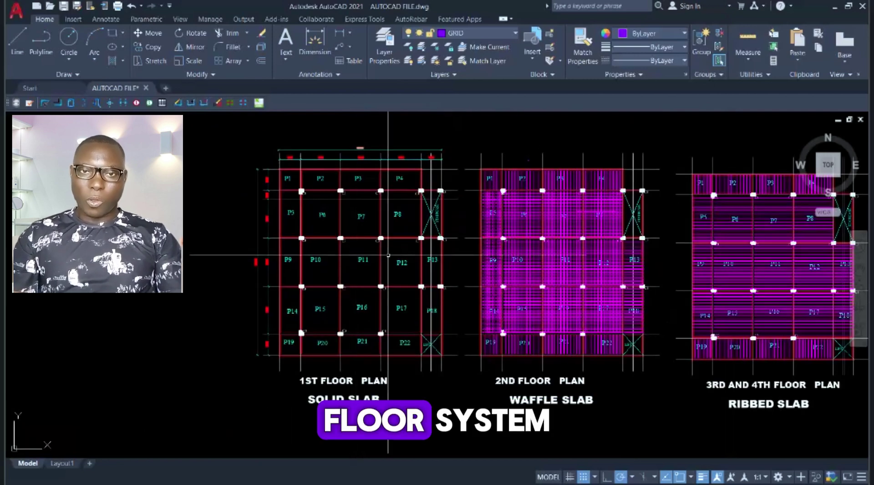
scroll(390, 243, up, 2)
scroll(327, 232, down, 2)
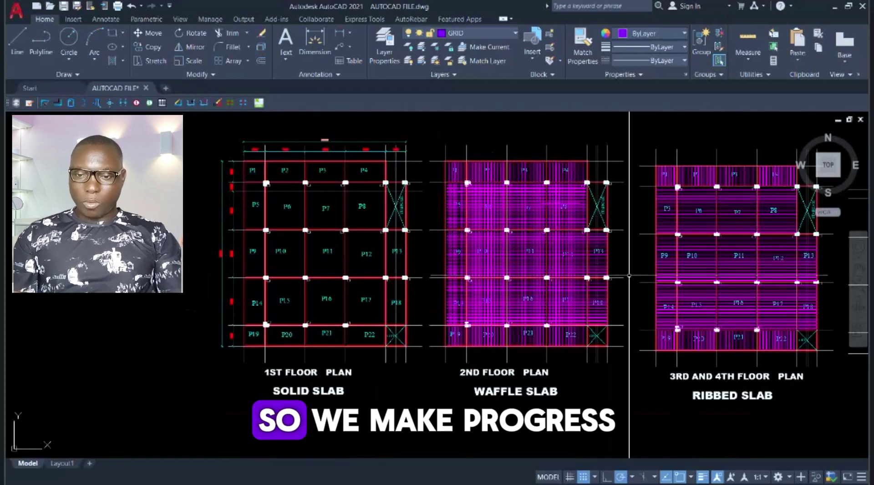
scroll(347, 263, down, 2)
scroll(416, 235, up, 2)
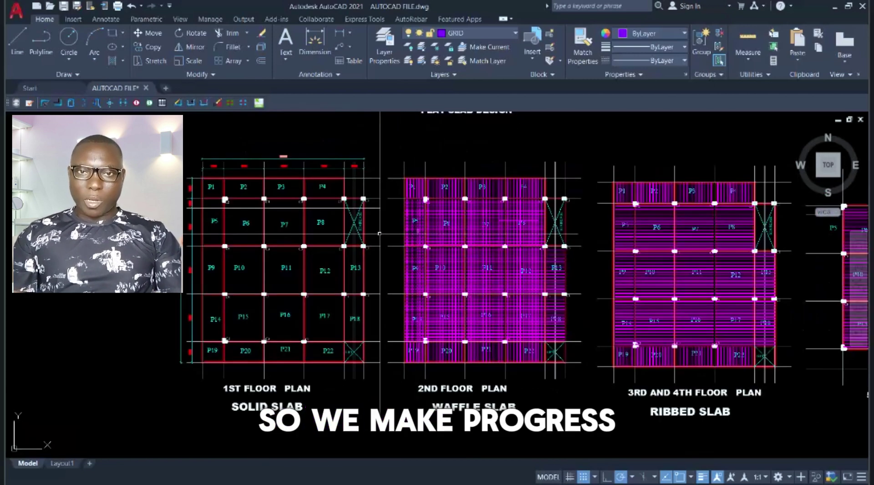
scroll(379, 233, up, 2)
scroll(364, 236, down, 2)
scroll(359, 235, up, 2)
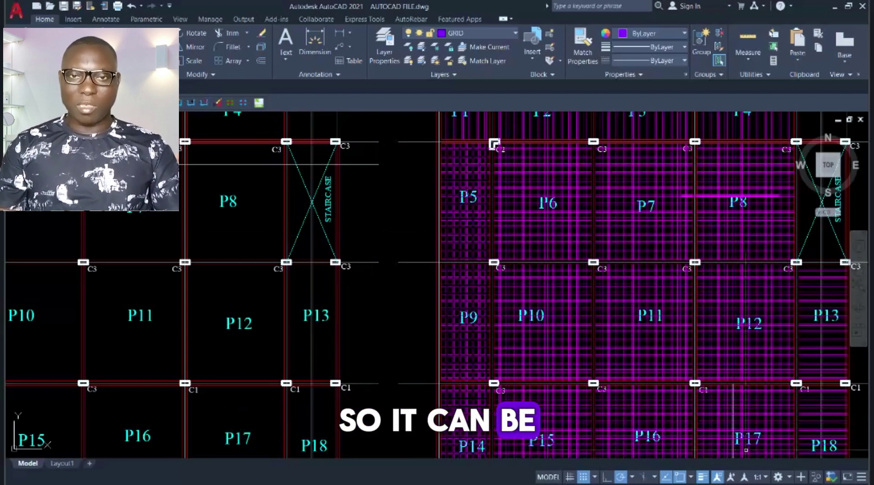
key(super)
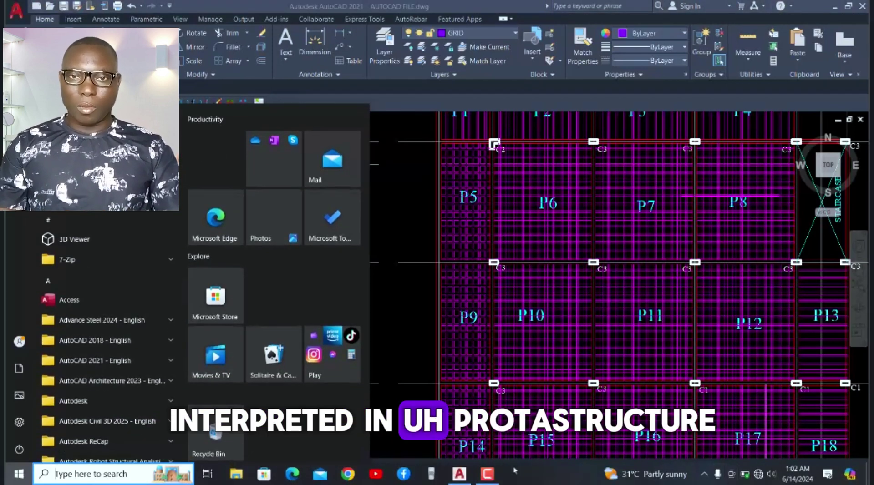
click(488, 474)
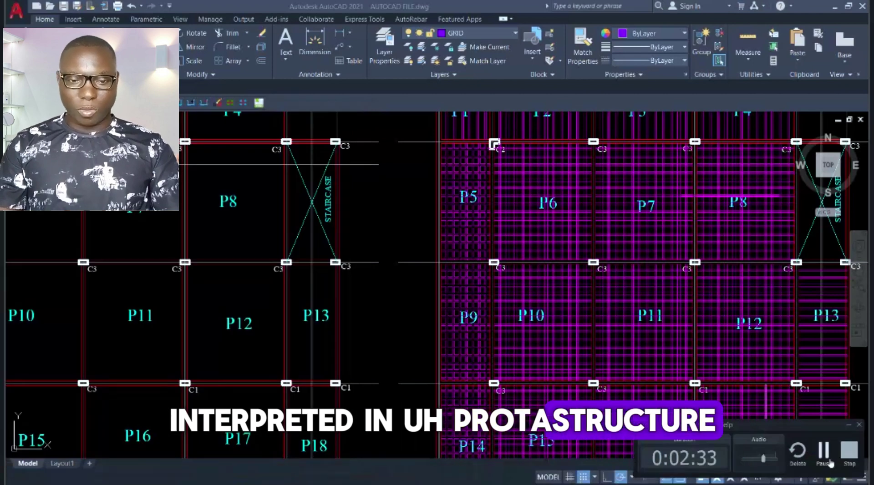
click(848, 450)
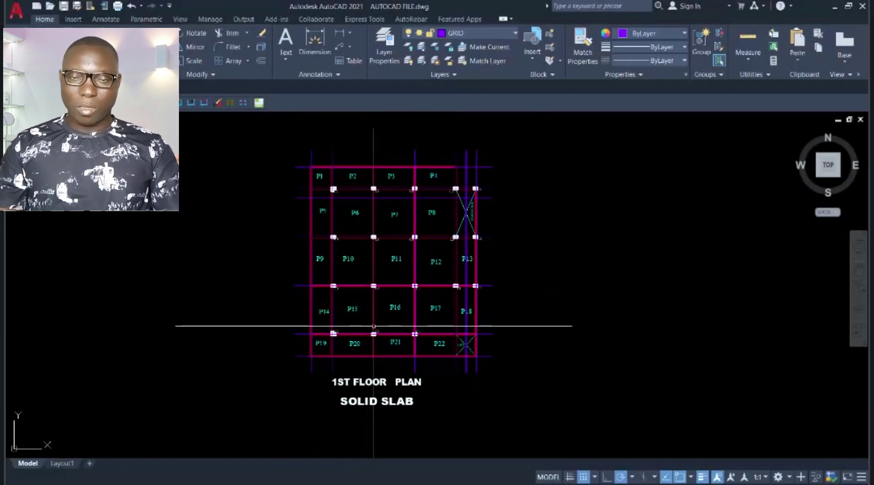
Look over the separate 1st floor solid slab plan and compare it with the main row of floor plans.
scroll(403, 276, up, 2)
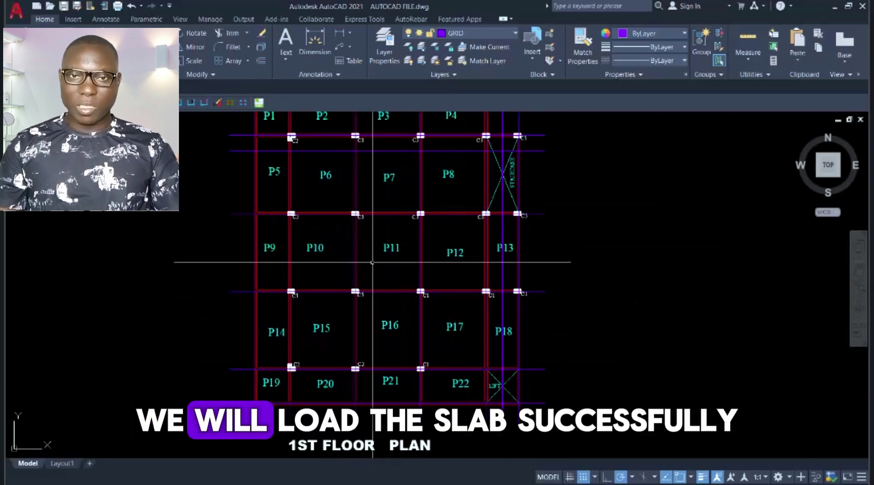
scroll(380, 263, down, 2)
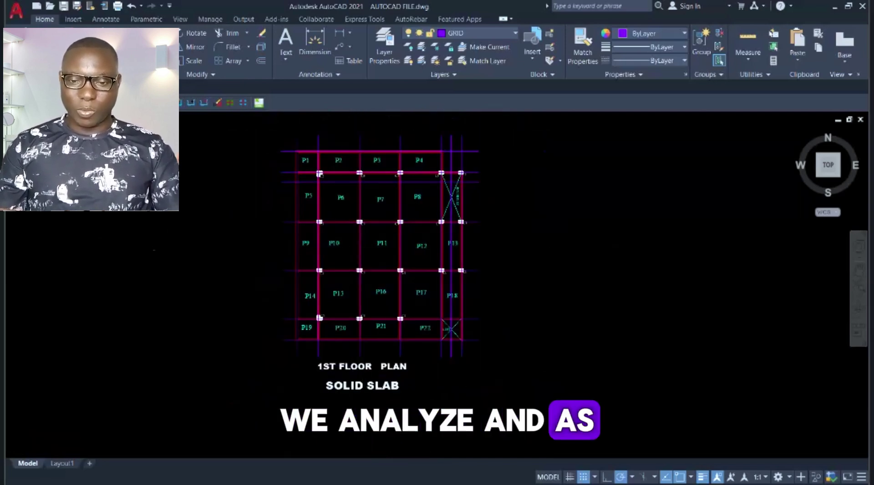
scroll(362, 243, up, 1)
scroll(302, 248, down, 5)
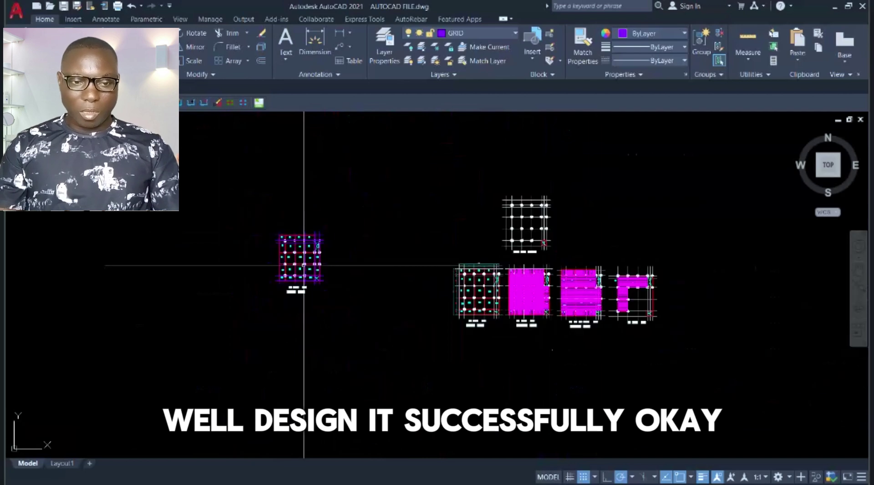
scroll(282, 277, up, 4)
scroll(273, 291, down, 1)
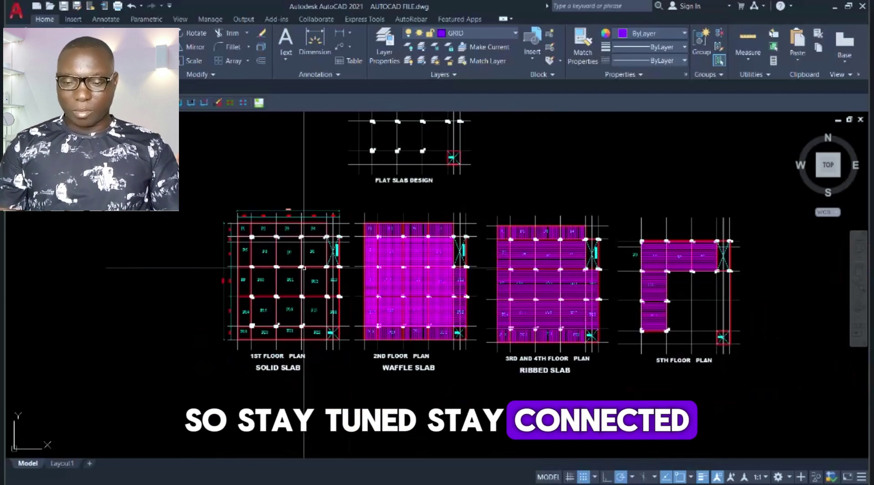
scroll(264, 299, up, 2)
scroll(284, 269, down, 2)
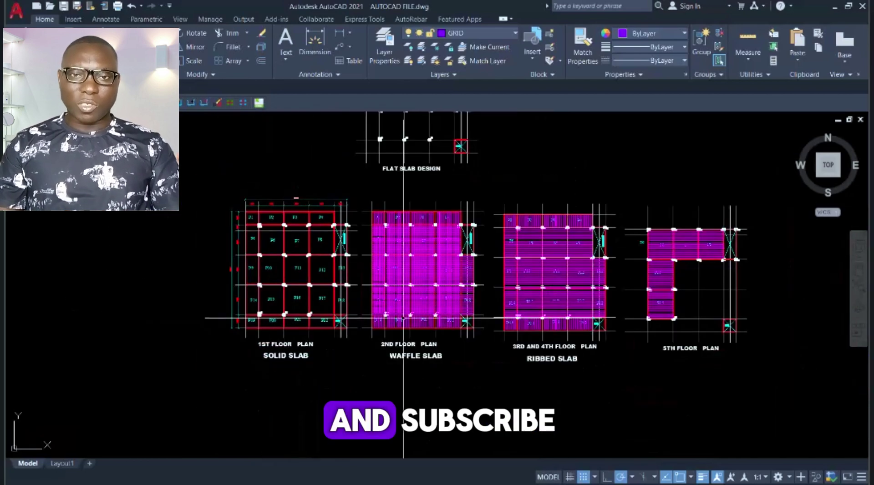
scroll(741, 336, up, 2)
scroll(360, 277, down, 4)
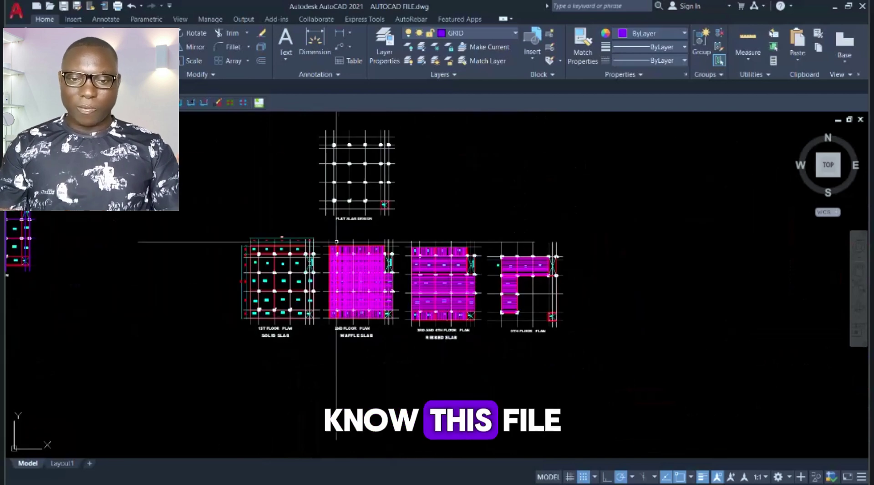
scroll(360, 277, up, 3)
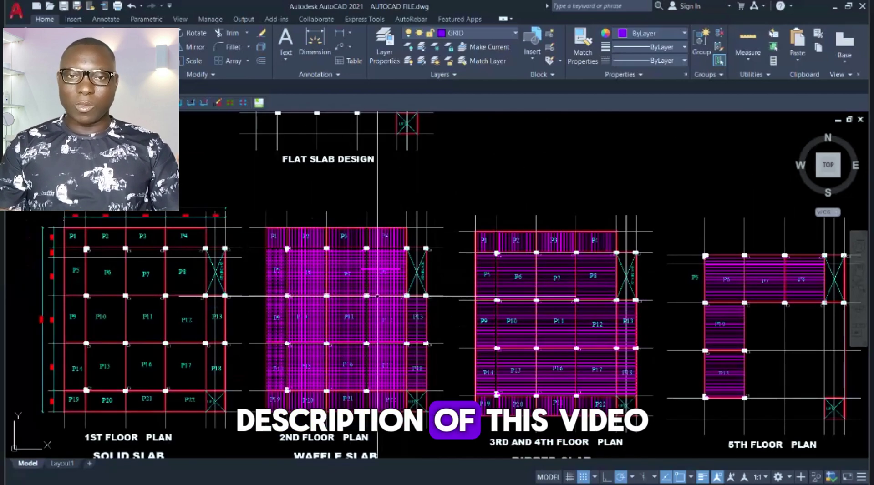
scroll(448, 269, down, 2)
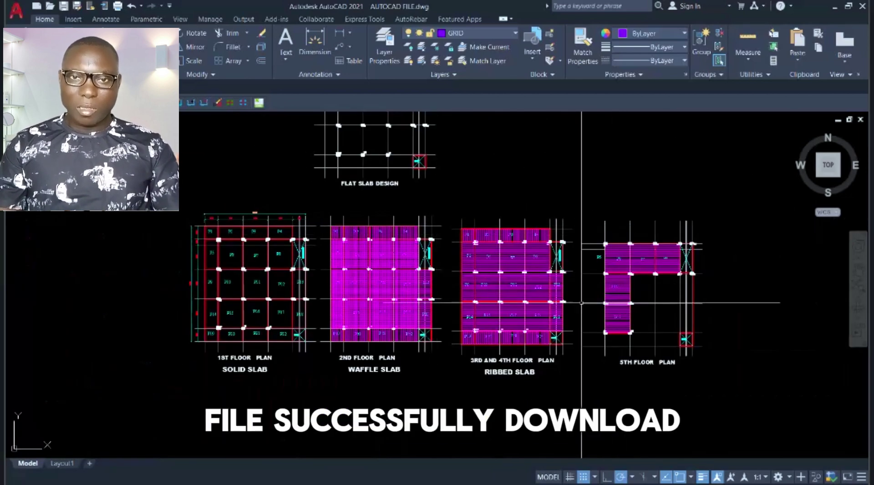
scroll(440, 232, down, 3)
scroll(214, 205, up, 5)
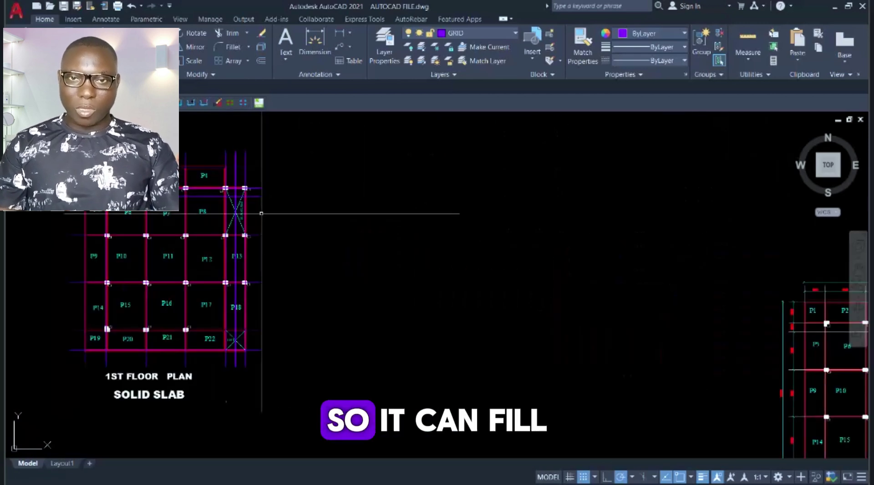
scroll(384, 271, down, 3)
scroll(701, 289, up, 3)
scroll(330, 264, down, 3)
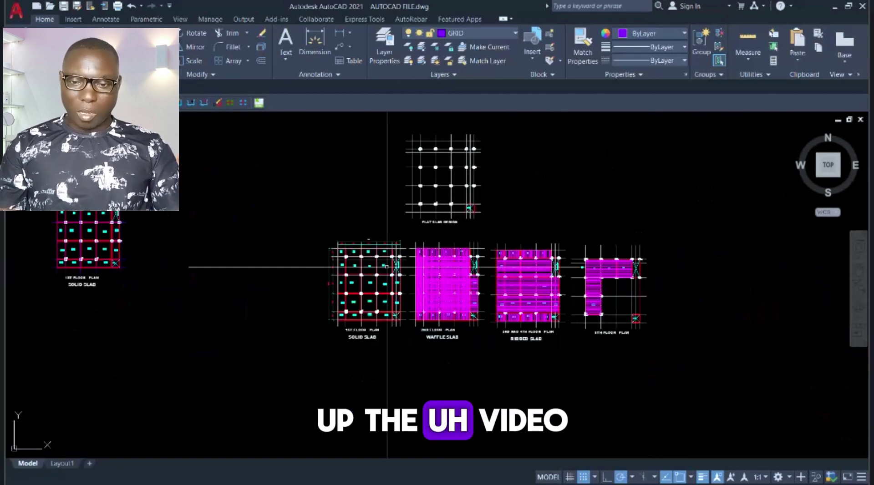
scroll(500, 276, up, 3)
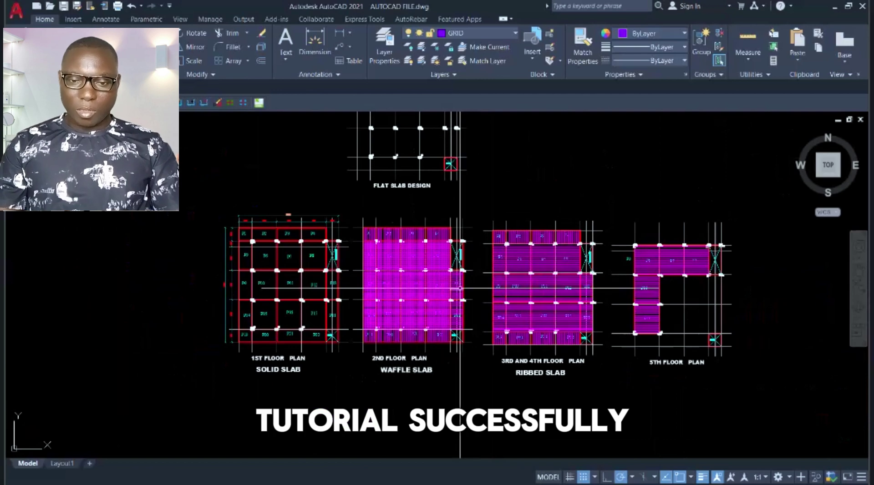
scroll(462, 290, up, 2)
scroll(372, 221, down, 4)
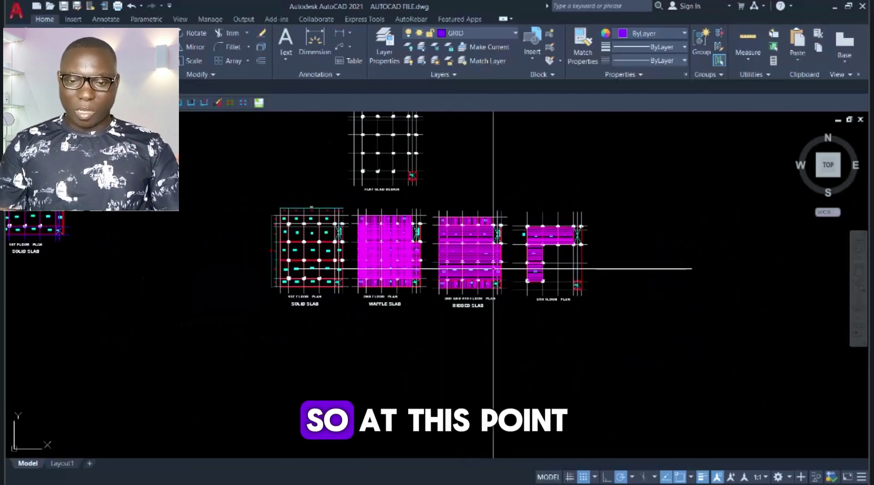
scroll(395, 270, up, 4)
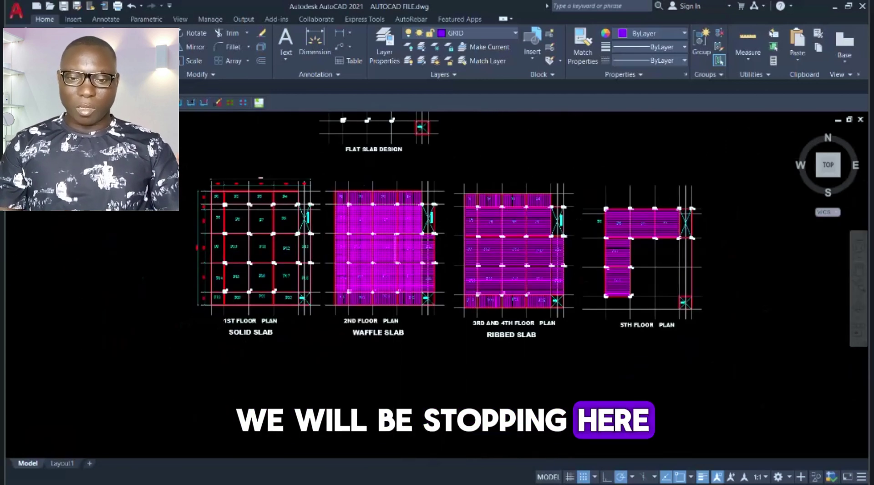
scroll(493, 276, down, 2)
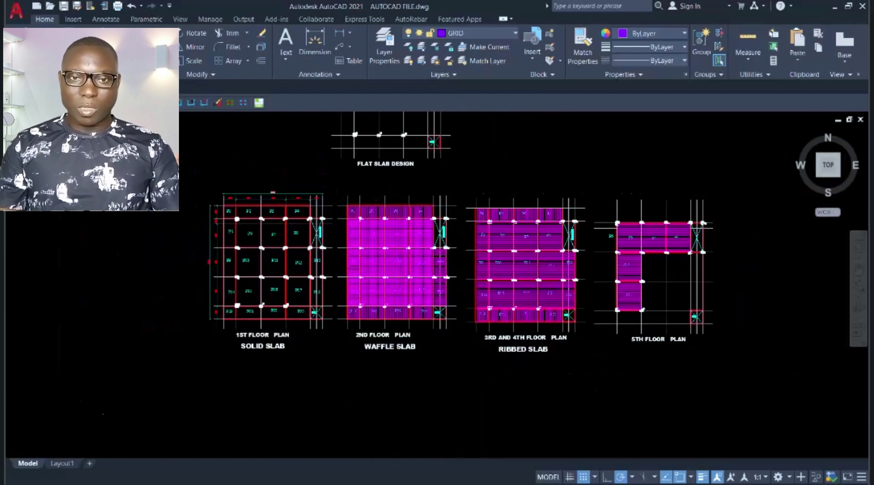
scroll(461, 206, up, 2)
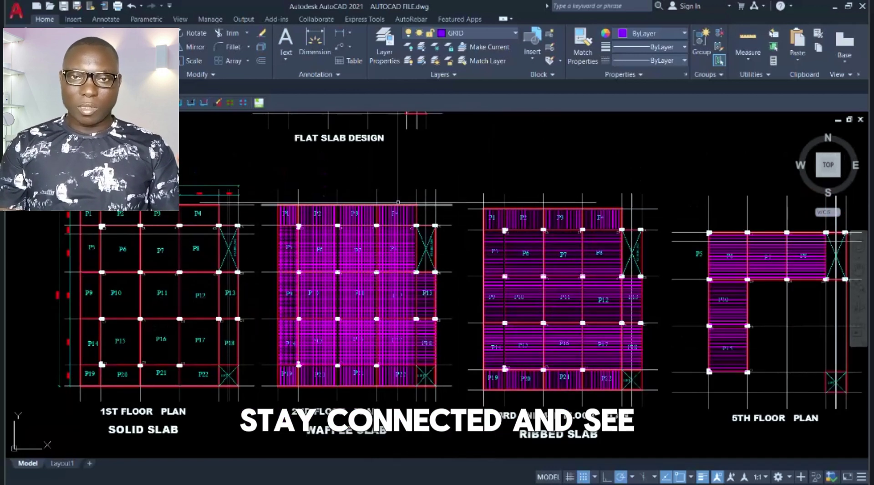
scroll(487, 263, down, 6)
scroll(434, 214, up, 5)
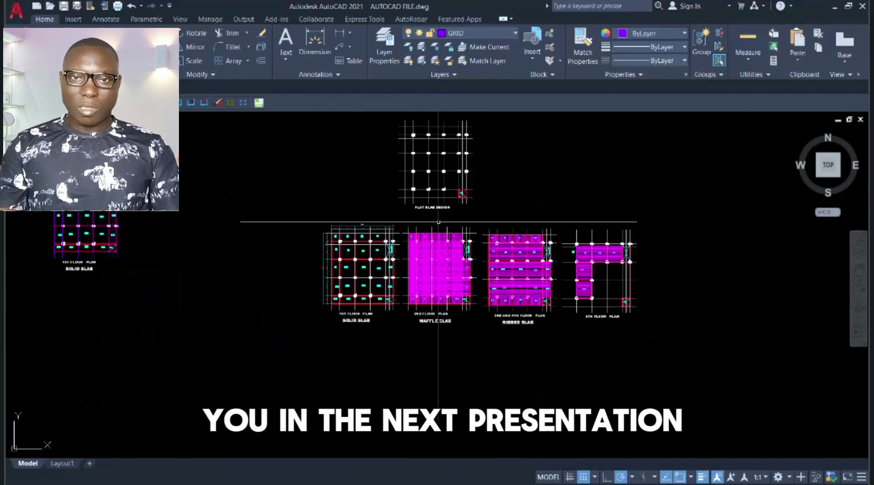